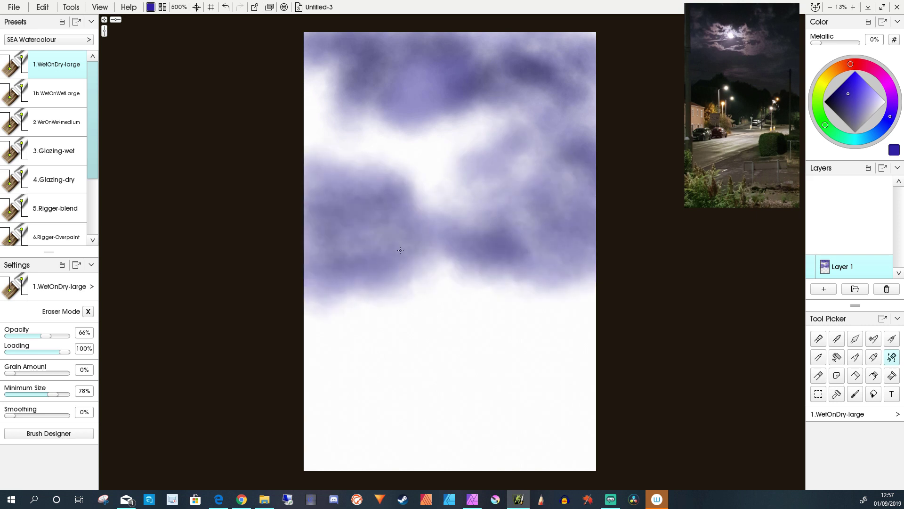
# Step: Wash a muted dark green treeline beneath the purple sky and erase white house and small building silhouettes at the painting's left
pyautogui.moveTo(890, 116)
pyautogui.mouseDown()
pyautogui.moveTo(881, 132)
pyautogui.moveTo(842, 138)
pyautogui.mouseUp()
pyautogui.moveTo(438, 245)
pyautogui.mouseDown()
pyautogui.moveTo(325, 292)
pyautogui.moveTo(568, 292)
pyautogui.moveTo(518, 330)
pyautogui.moveTo(424, 329)
pyautogui.moveTo(471, 339)
pyautogui.moveTo(315, 302)
pyautogui.mouseUp()
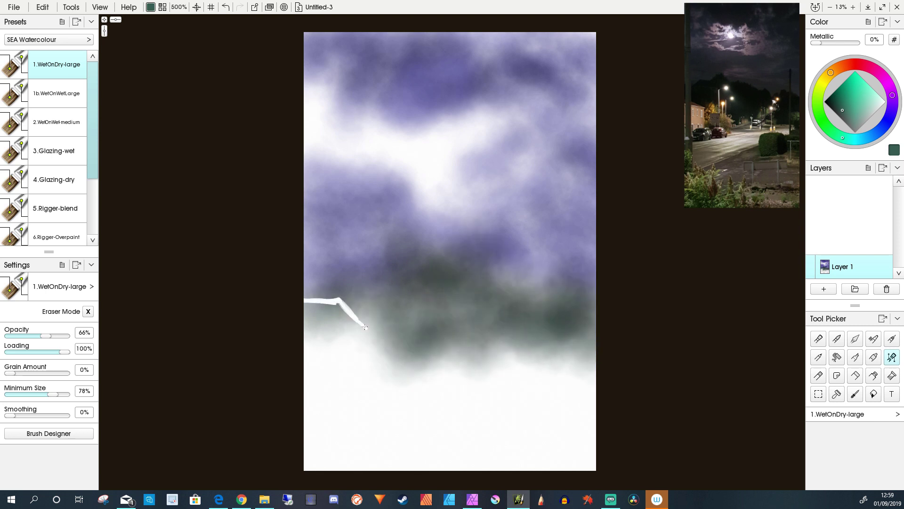
pyautogui.moveTo(401, 345)
pyautogui.mouseDown()
pyautogui.moveTo(311, 325)
pyautogui.moveTo(320, 315)
pyautogui.mouseUp()
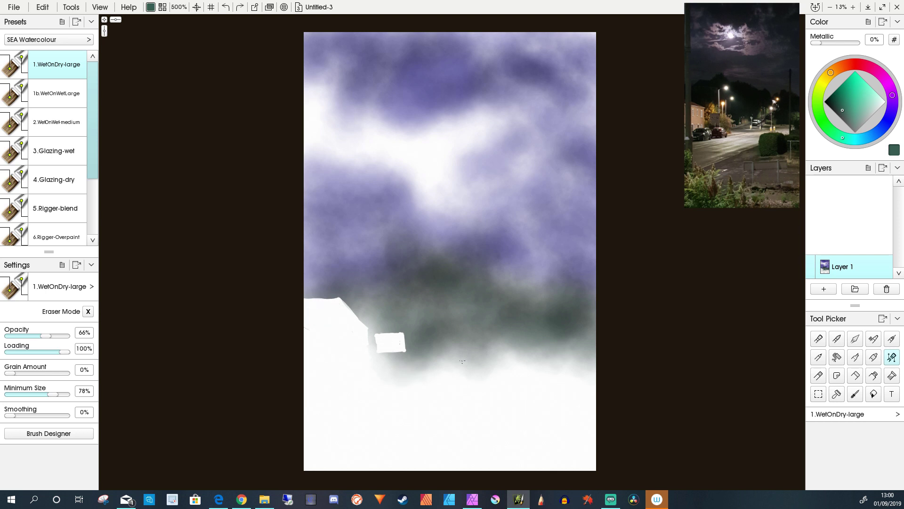
# Step: Erase a curved white road rising through the green trees and wash soft green bushes into the lower-right foreground
pyautogui.moveTo(462, 361)
pyautogui.mouseDown()
pyautogui.moveTo(590, 361)
pyautogui.moveTo(465, 391)
pyautogui.mouseUp()
pyautogui.moveTo(387, 376)
pyautogui.mouseDown()
pyautogui.moveTo(476, 358)
pyautogui.moveTo(473, 344)
pyautogui.moveTo(505, 326)
pyautogui.moveTo(494, 340)
pyautogui.moveTo(503, 333)
pyautogui.moveTo(511, 315)
pyautogui.mouseUp()
pyautogui.press('7')
pyautogui.press('1')
pyautogui.moveTo(454, 419)
pyautogui.mouseDown()
pyautogui.moveTo(556, 453)
pyautogui.moveTo(538, 296)
pyautogui.mouseUp()
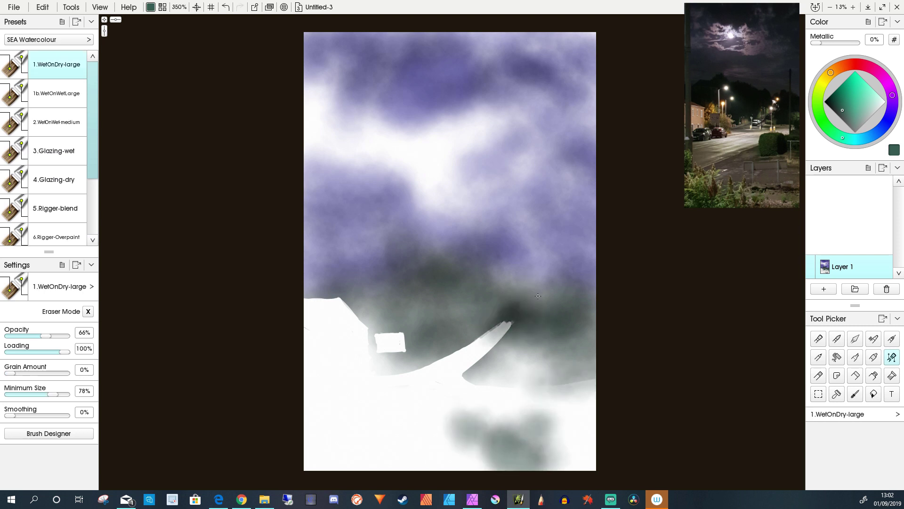
# Step: Add a new layer and paint a dark teal and blue tree mass beside the road, plus a dark blue foreground accent
pyautogui.rightClick(829, 197)
pyautogui.click(800, 277)
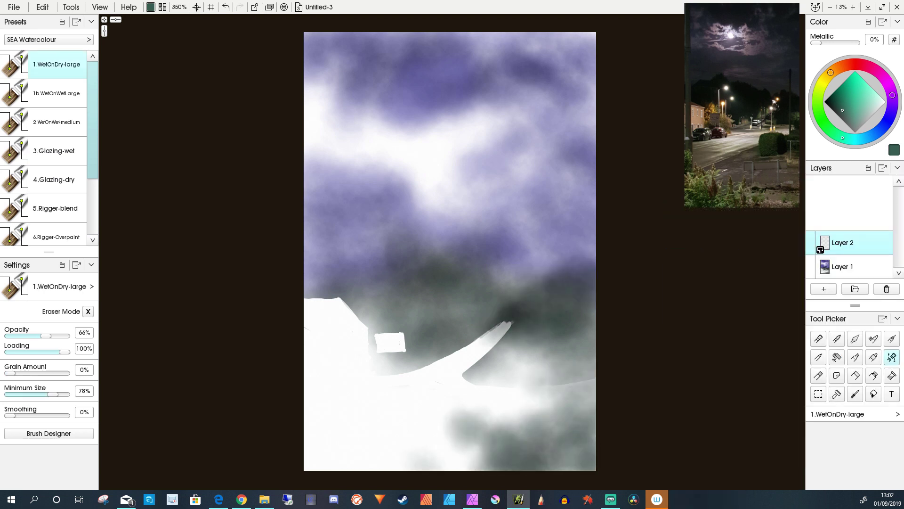
pyautogui.moveTo(830, 72); pyautogui.dragTo(821, 87)
pyautogui.moveTo(179, 7); pyautogui.dragTo(170, 7)
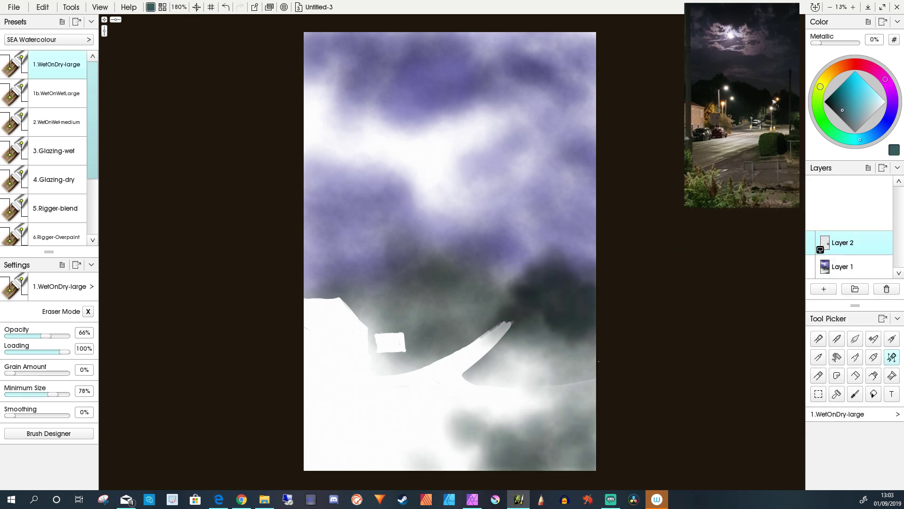
pyautogui.moveTo(860, 139); pyautogui.dragTo(886, 125)
pyautogui.moveTo(584, 330)
pyautogui.mouseDown()
pyautogui.moveTo(556, 358)
pyautogui.moveTo(527, 367)
pyautogui.moveTo(508, 323)
pyautogui.moveTo(541, 263)
pyautogui.moveTo(554, 423)
pyautogui.moveTo(579, 452)
pyautogui.moveTo(524, 346)
pyautogui.mouseUp()
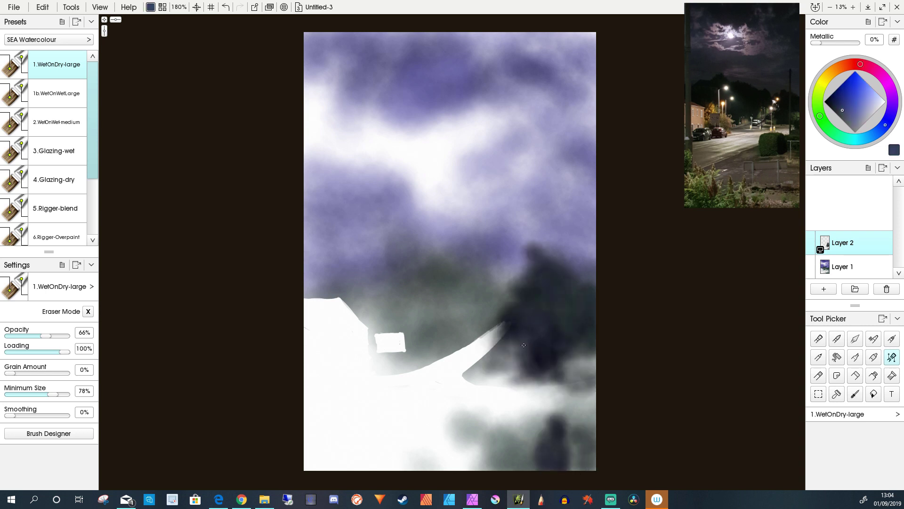
# Step: Paint a dark blue pointed tree at the centre of the treeline and a muted purple tree mass to its left
pyautogui.moveTo(475, 245)
pyautogui.mouseDown()
pyautogui.moveTo(473, 300)
pyautogui.moveTo(452, 303)
pyautogui.moveTo(457, 327)
pyautogui.moveTo(420, 344)
pyautogui.mouseUp()
pyautogui.moveTo(886, 125); pyautogui.dragTo(888, 84)
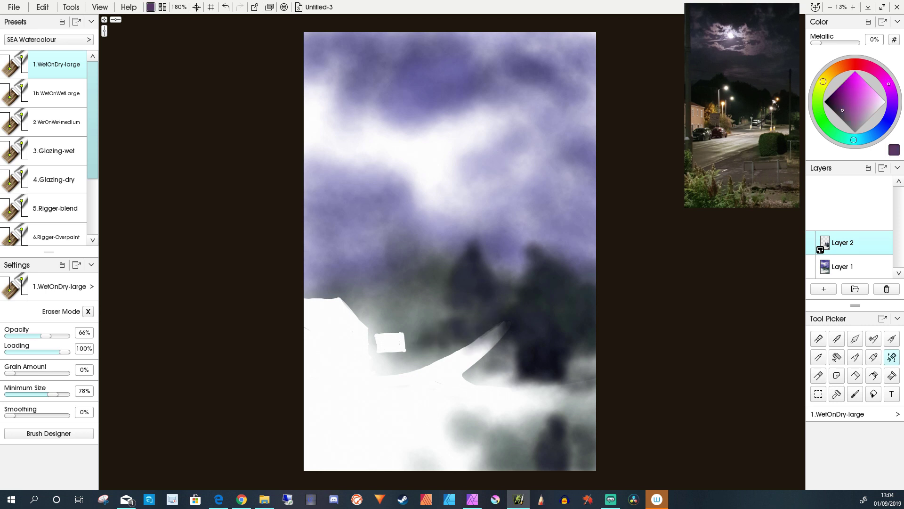
pyautogui.moveTo(438, 301)
pyautogui.mouseDown()
pyautogui.moveTo(448, 258)
pyautogui.moveTo(396, 232)
pyautogui.moveTo(314, 255)
pyautogui.moveTo(406, 271)
pyautogui.moveTo(390, 295)
pyautogui.moveTo(440, 326)
pyautogui.moveTo(387, 312)
pyautogui.mouseUp()
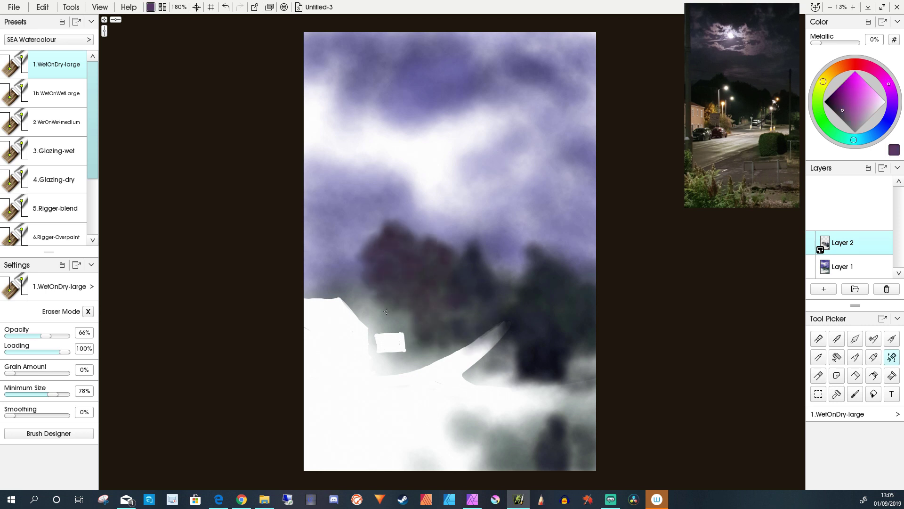
# Step: Extend the purple tree mass above the house roof and choose the 8.Blender-wet preset for softening its edges
pyautogui.press('Down')
pyautogui.press('Down')
pyautogui.press('Down')
pyautogui.moveTo(371, 245)
pyautogui.mouseDown()
pyautogui.moveTo(337, 247)
pyautogui.moveTo(311, 267)
pyautogui.moveTo(330, 278)
pyautogui.moveTo(297, 277)
pyautogui.mouseUp()
pyautogui.press('Up')
pyautogui.press('Down')
pyautogui.press('Down')
pyautogui.press('Down')
pyautogui.press('Down')
pyautogui.press('Down')
pyautogui.press('Down')
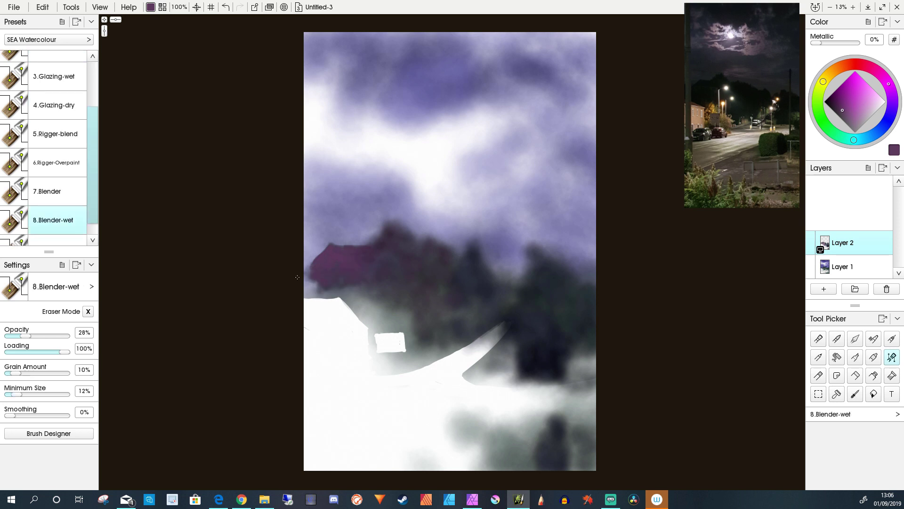
# Step: Set the layer's blend mode to Lighten and paint a golden-yellow bush beside the house
pyautogui.rightClick(844, 243)
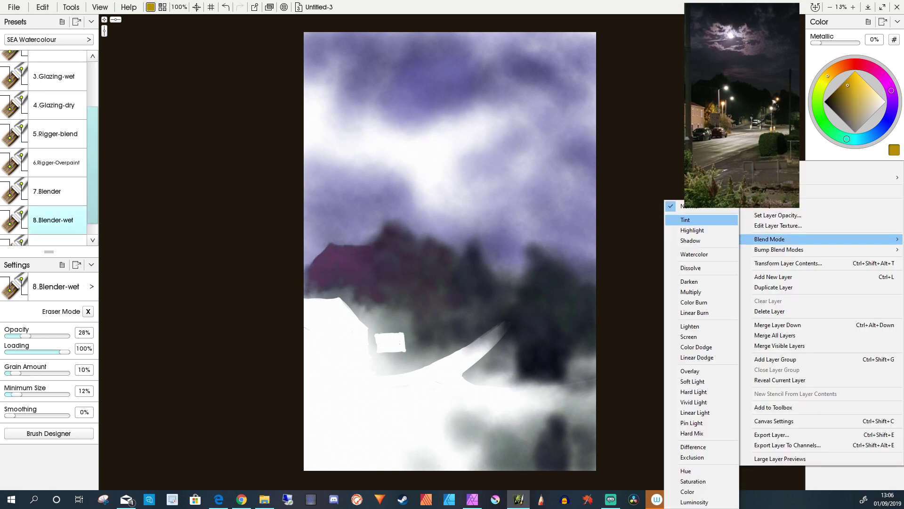
pyautogui.click(690, 326)
pyautogui.press('Up')
pyautogui.press('Up')
pyautogui.press('Up')
pyautogui.press('Up')
pyautogui.press('Up')
pyautogui.press('Up')
pyautogui.press('Up')
pyautogui.moveTo(382, 291)
pyautogui.mouseDown()
pyautogui.moveTo(364, 317)
pyautogui.moveTo(435, 353)
pyautogui.mouseUp()
# Step: Add a new layer and paint crimson red beneath the small white building
pyautogui.click(842, 66)
pyautogui.click(844, 87)
pyautogui.click(823, 288)
pyautogui.moveTo(377, 306)
pyautogui.mouseDown()
pyautogui.moveTo(372, 339)
pyautogui.moveTo(365, 331)
pyautogui.moveTo(396, 372)
pyautogui.moveTo(410, 358)
pyautogui.moveTo(431, 360)
pyautogui.moveTo(387, 374)
pyautogui.mouseUp()
# Step: Glaze blue-violet vertical strokes over the house wall using the 3.Glazing-wet preset
pyautogui.click(875, 69)
pyautogui.click(875, 103)
pyautogui.click(892, 110)
pyautogui.click(856, 83)
pyautogui.click(57, 151)
pyautogui.moveTo(399, 358); pyautogui.dragTo(398, 369)
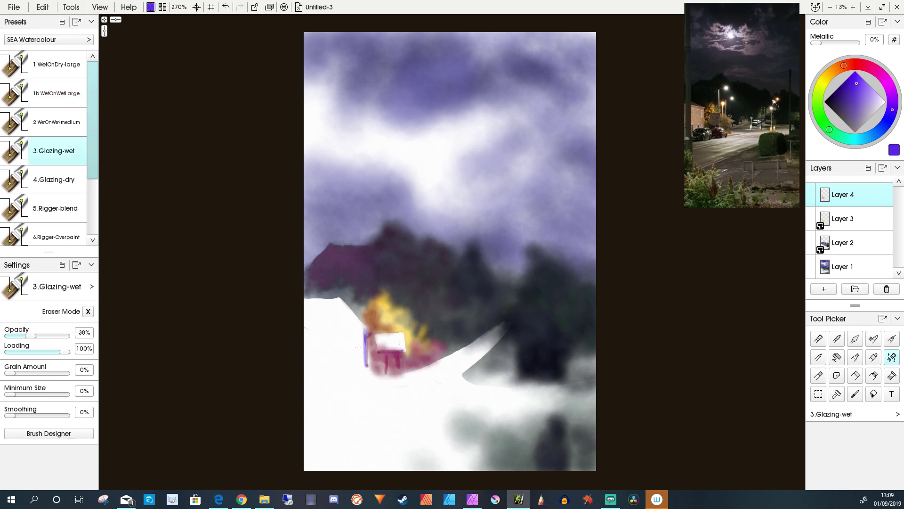
pyautogui.moveTo(332, 332)
pyautogui.mouseDown()
pyautogui.moveTo(369, 329)
pyautogui.moveTo(332, 367)
pyautogui.moveTo(313, 365)
pyautogui.mouseUp()
# Step: Sample gold and brown from the bush and glaze them over the house wall and roof
pyautogui.keyDown('alt'); pyautogui.click(384, 313); pyautogui.keyUp('alt')
pyautogui.moveTo(358, 339); pyautogui.dragTo(363, 377)
pyautogui.keyDown('alt'); pyautogui.click(377, 318); pyautogui.keyUp('alt')
pyautogui.moveTo(330, 353); pyautogui.dragTo(334, 376)
pyautogui.moveTo(358, 327)
pyautogui.mouseDown()
pyautogui.moveTo(375, 372)
pyautogui.moveTo(335, 301)
pyautogui.moveTo(367, 343)
pyautogui.mouseUp()
# Step: Erase a rough white trim along the roof's lower edge and the house corner with an enlarged eraser
pyautogui.press('e')
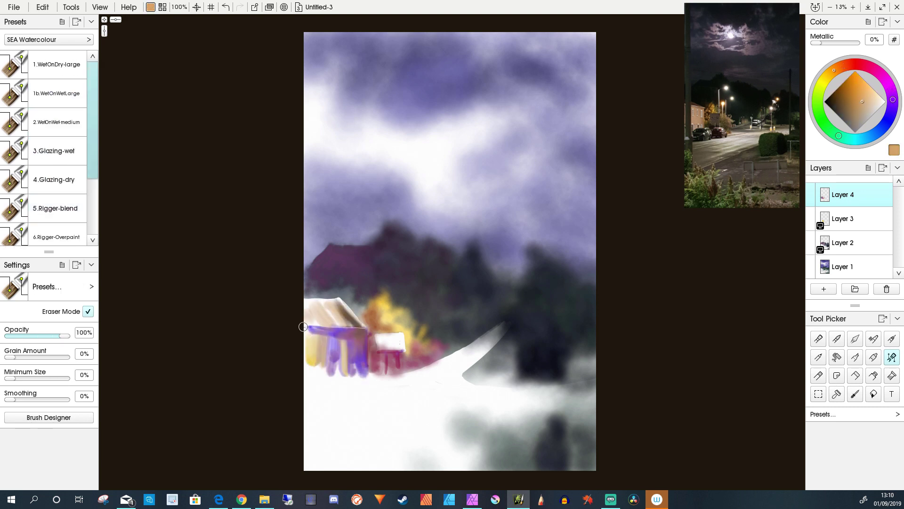
pyautogui.press(']')
pyautogui.press(']')
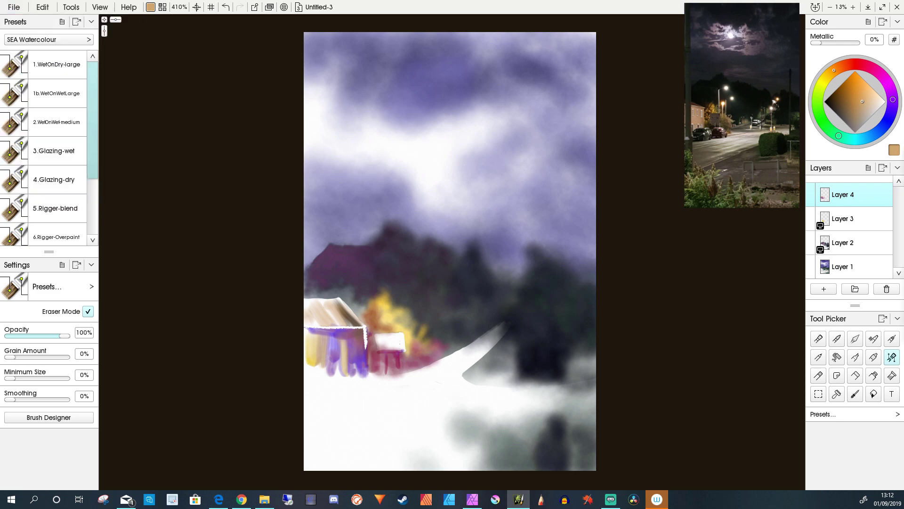
# Step: Save the painting as nightSky and merge Layers 2, 3 and 4 down into Layer 1
pyautogui.hotkey('ctrl', 's')
pyautogui.write('nightSky')
pyautogui.press('Return')
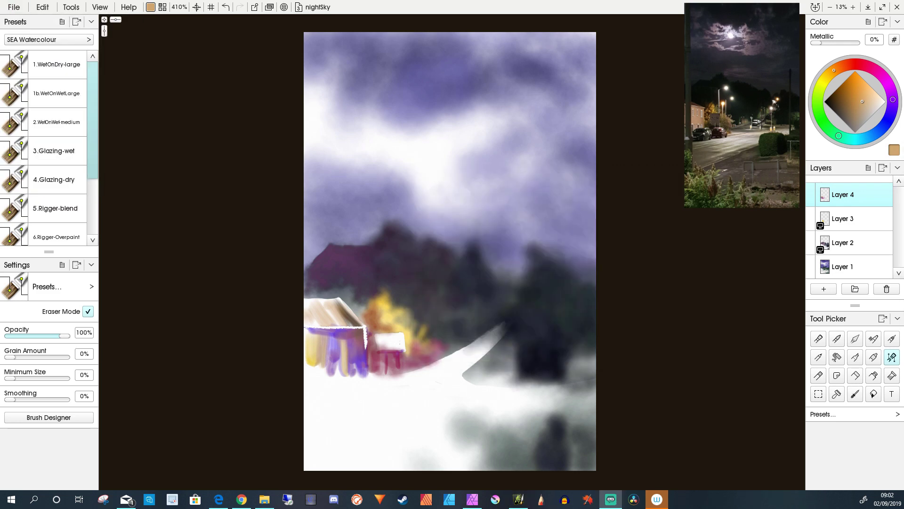
pyautogui.click(820, 250)
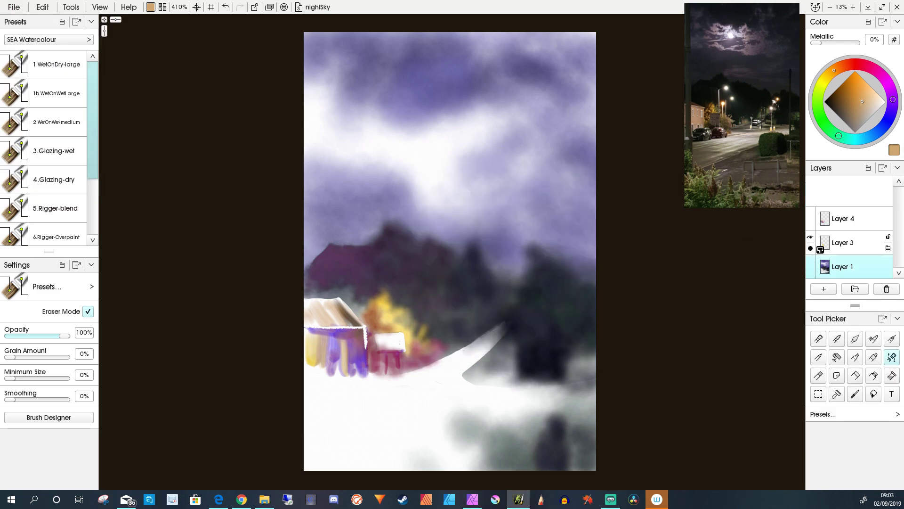
pyautogui.click(820, 250)
# Step: Wash lilac, blue and teal over the road and foreground with 1.WetOnDry-large, undoing the last stroke
pyautogui.scroll(2, 389, 291)
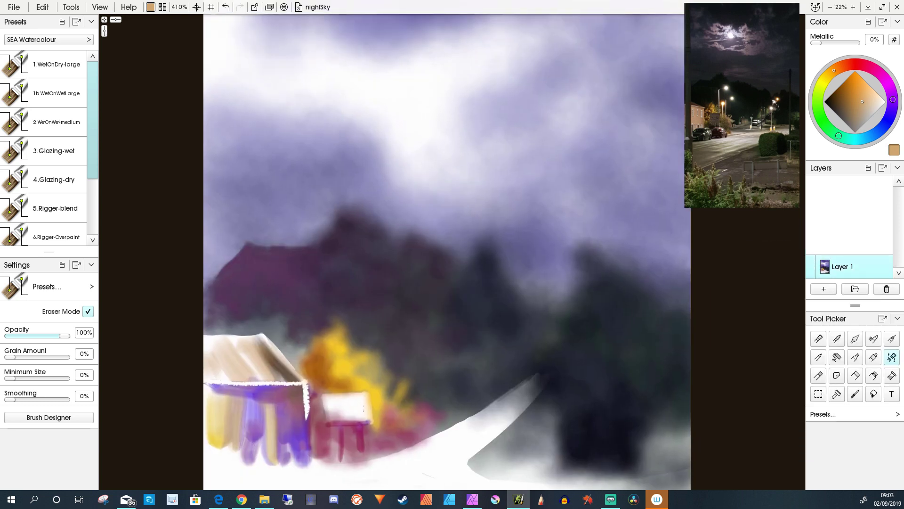
pyautogui.click(57, 65)
pyautogui.moveTo(268, 334)
pyautogui.mouseDown()
pyautogui.moveTo(396, 408)
pyautogui.moveTo(292, 436)
pyautogui.moveTo(542, 433)
pyautogui.mouseUp()
pyautogui.keyDown('alt'); pyautogui.click(302, 302); pyautogui.keyUp('alt')
pyautogui.moveTo(264, 330)
pyautogui.mouseDown()
pyautogui.moveTo(339, 367)
pyautogui.moveTo(506, 259)
pyautogui.mouseUp()
pyautogui.keyDown('alt'); pyautogui.click(471, 339); pyautogui.keyUp('alt')
pyautogui.moveTo(396, 438)
pyautogui.mouseDown()
pyautogui.moveTo(474, 404)
pyautogui.moveTo(424, 435)
pyautogui.moveTo(483, 393)
pyautogui.mouseUp()
pyautogui.hotkey('ctrl', 'z')
# Step: Add a new layer and paint translucent teal and magenta over the wooded hill behind the yellow bush
pyautogui.hotkey('ctrl', 'shift', 'n')
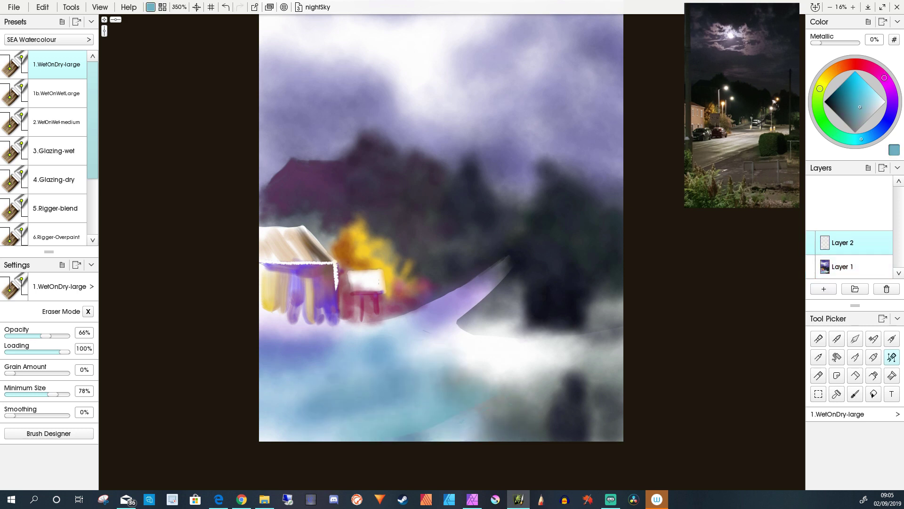
pyautogui.moveTo(511, 272)
pyautogui.mouseDown()
pyautogui.moveTo(410, 302)
pyautogui.moveTo(424, 273)
pyautogui.moveTo(358, 155)
pyautogui.mouseUp()
pyautogui.click(884, 78)
pyautogui.moveTo(348, 160); pyautogui.dragTo(358, 188)
pyautogui.moveTo(353, 226); pyautogui.dragTo(393, 264)
# Step: Paint dark indigo into the sky behind the trees, shaping a crisp outline around the large right-hand tree
pyautogui.keyDown('alt'); pyautogui.click(556, 146); pyautogui.keyUp('alt')
pyautogui.moveTo(556, 146)
pyautogui.mouseDown()
pyautogui.moveTo(542, 188)
pyautogui.moveTo(613, 142)
pyautogui.moveTo(495, 198)
pyautogui.mouseUp()
pyautogui.moveTo(601, 200)
pyautogui.mouseDown()
pyautogui.moveTo(567, 180)
pyautogui.moveTo(529, 179)
pyautogui.mouseUp()
pyautogui.moveTo(414, 164); pyautogui.dragTo(490, 197)
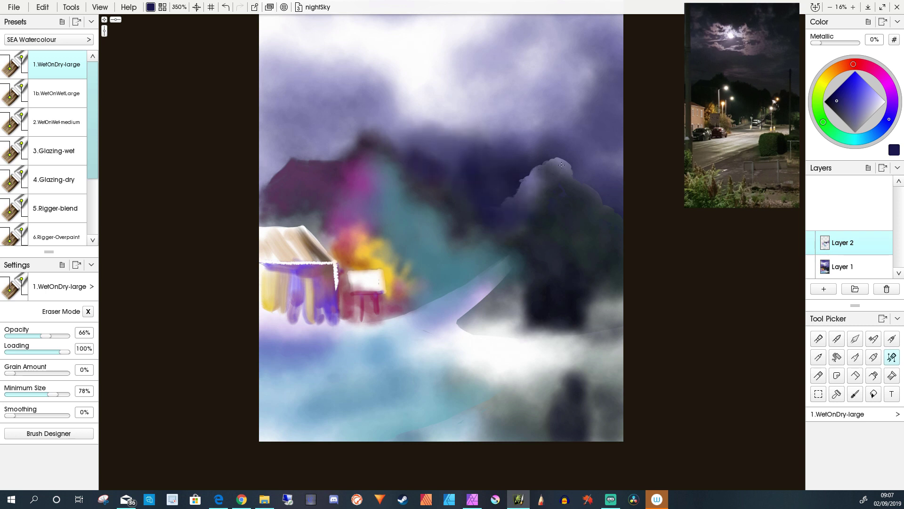
pyautogui.moveTo(415, 202)
pyautogui.mouseDown()
pyautogui.moveTo(395, 187)
pyautogui.moveTo(414, 165)
pyautogui.moveTo(429, 190)
pyautogui.moveTo(414, 212)
pyautogui.mouseUp()
# Step: Add a new layer and paint dark indigo around the central hill's top edge, undoing the misplaced strokes
pyautogui.hotkey('ctrl', 'shift', 'n')
pyautogui.hotkey('ctrl', 'z')
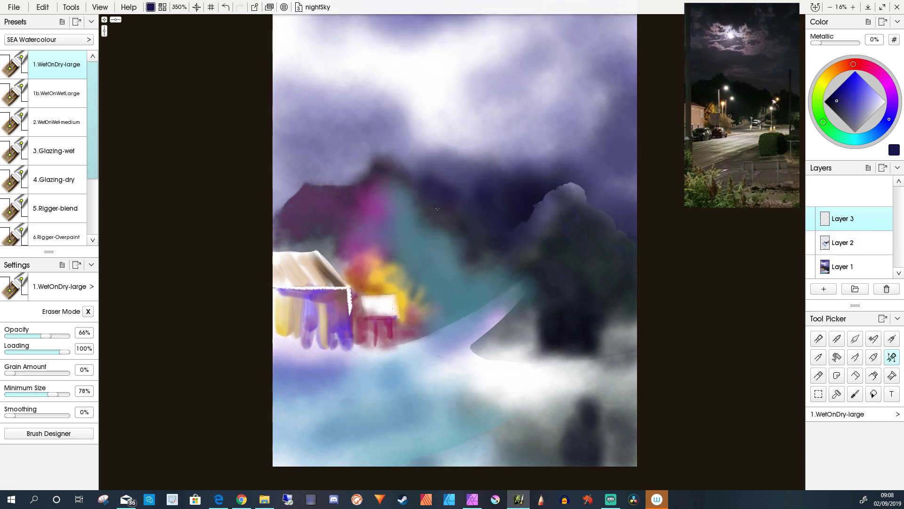
pyautogui.moveTo(464, 172)
pyautogui.mouseDown()
pyautogui.moveTo(396, 249)
pyautogui.moveTo(479, 233)
pyautogui.mouseUp()
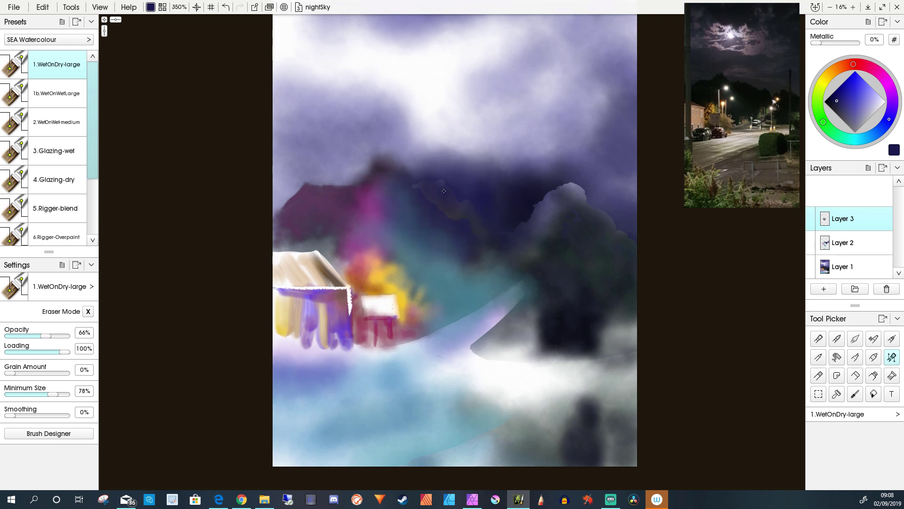
pyautogui.hotkey('ctrl', 'z')
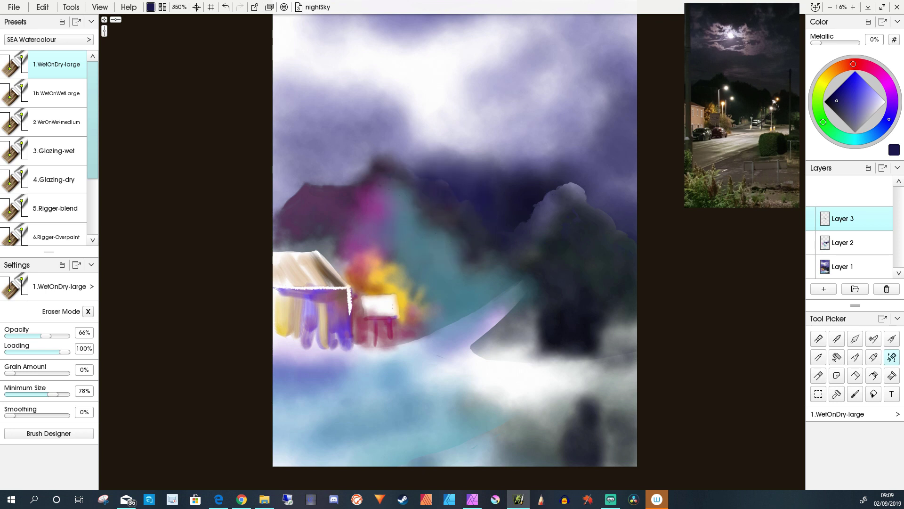
pyautogui.press('e')
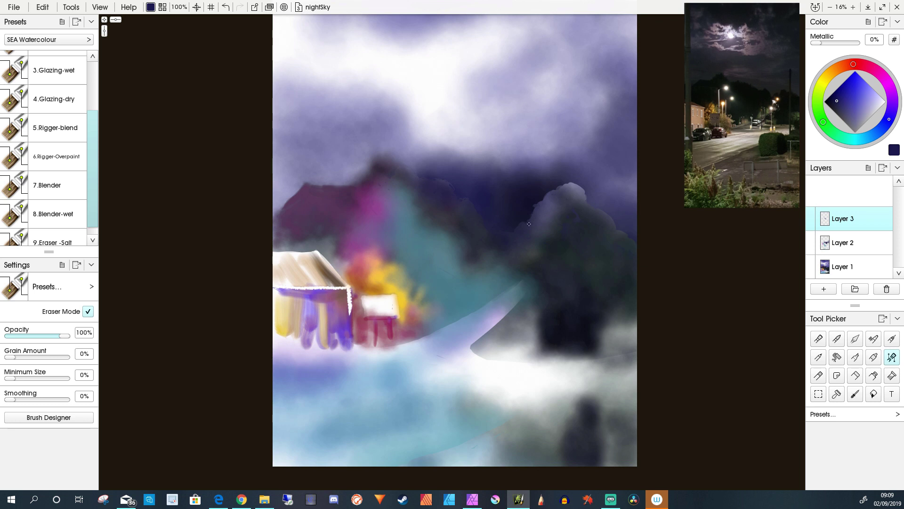
pyautogui.click(843, 243)
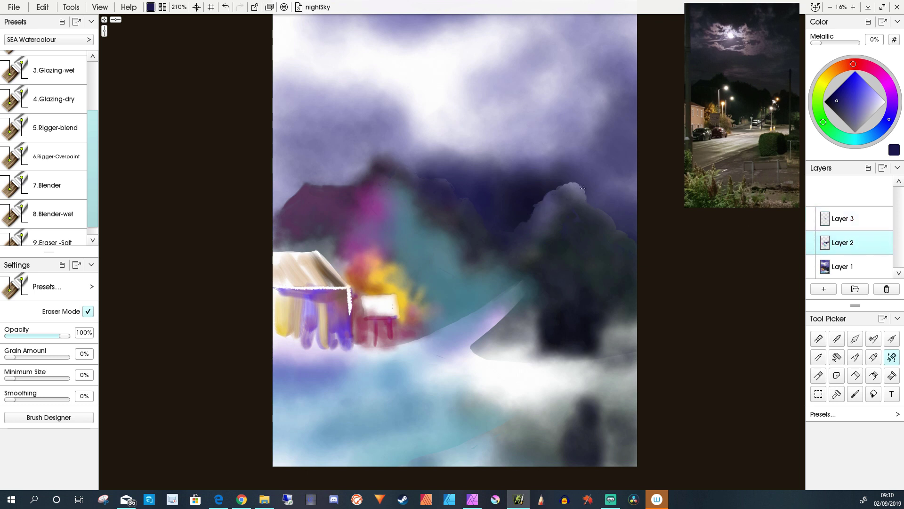
pyautogui.hotkey('ctrl', 'z')
pyautogui.hotkey('ctrl', 'z')
pyautogui.hotkey('ctrl', 'z')
pyautogui.hotkey('ctrl', 'z')
pyautogui.hotkey('ctrl', 'z')
pyautogui.hotkey('ctrl', 'z')
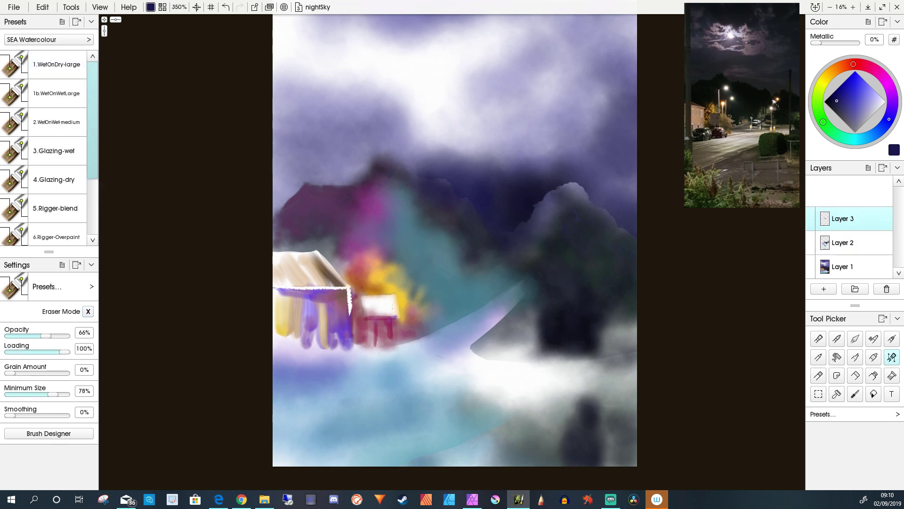
# Step: Paint green over the central hill and the lower-right bushes, and add deep blue shadows among those bushes
pyautogui.moveTo(389, 254)
pyautogui.mouseDown()
pyautogui.moveTo(430, 293)
pyautogui.moveTo(375, 254)
pyautogui.moveTo(487, 314)
pyautogui.moveTo(630, 343)
pyautogui.moveTo(594, 345)
pyautogui.moveTo(579, 358)
pyautogui.moveTo(581, 391)
pyautogui.moveTo(533, 428)
pyautogui.moveTo(626, 395)
pyautogui.mouseUp()
pyautogui.click(878, 132)
pyautogui.moveTo(556, 386)
pyautogui.mouseDown()
pyautogui.moveTo(612, 447)
pyautogui.moveTo(613, 339)
pyautogui.mouseUp()
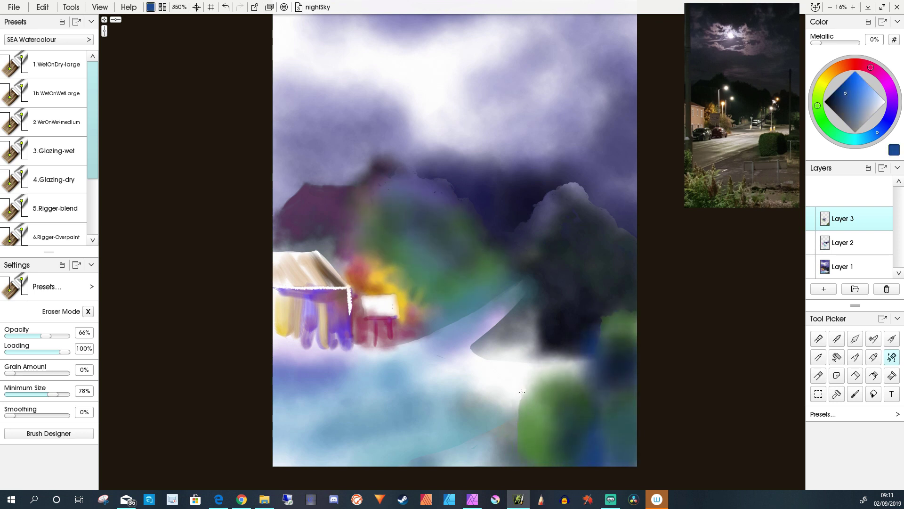
# Step: Define the lower-right bush's top edge, dab sampled blue above it, and wash darker blue across the foreground road
pyautogui.moveTo(522, 392)
pyautogui.mouseDown()
pyautogui.moveTo(574, 362)
pyautogui.moveTo(579, 390)
pyautogui.mouseUp()
pyautogui.keyDown('alt'); pyautogui.click(579, 390); pyautogui.keyUp('alt')
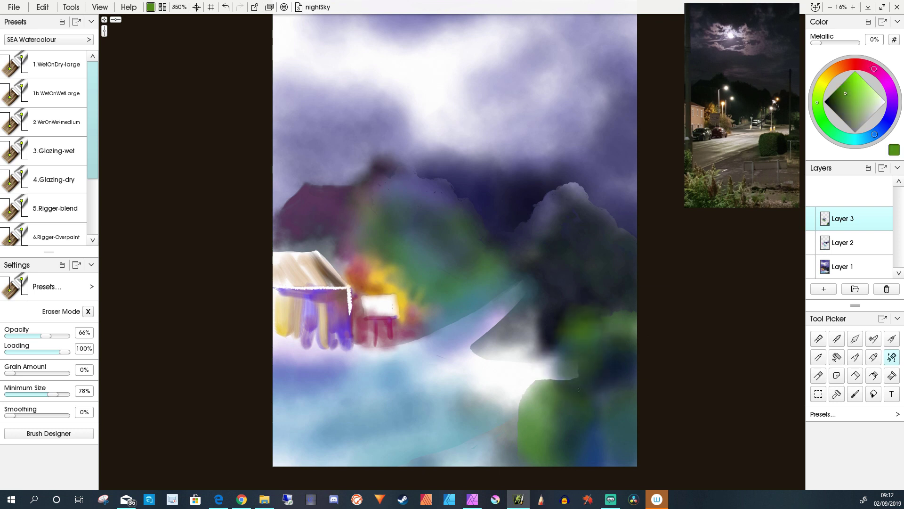
pyautogui.keyDown('alt'); pyautogui.click(579, 349); pyautogui.keyUp('alt')
pyautogui.moveTo(575, 358); pyautogui.dragTo(584, 329)
pyautogui.moveTo(508, 438)
pyautogui.mouseDown()
pyautogui.moveTo(387, 418)
pyautogui.moveTo(263, 468)
pyautogui.moveTo(204, 389)
pyautogui.mouseUp()
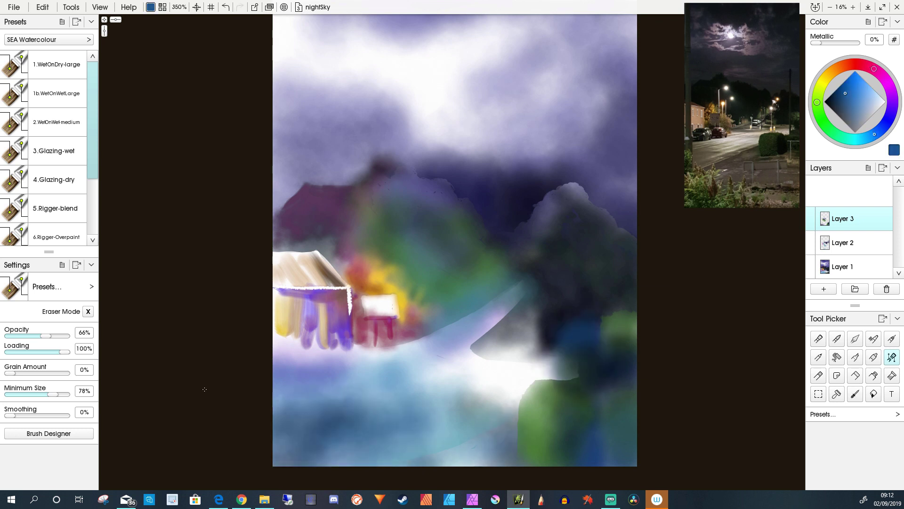
# Step: Sample green from the hill and cut leafy edges around the orange and yellow bush
pyautogui.scroll(-2, 204, 389)
pyautogui.keyDown('alt'); pyautogui.click(405, 301); pyautogui.keyUp('alt')
pyautogui.moveTo(376, 292)
pyautogui.mouseDown()
pyautogui.moveTo(424, 308)
pyautogui.moveTo(387, 317)
pyautogui.mouseUp()
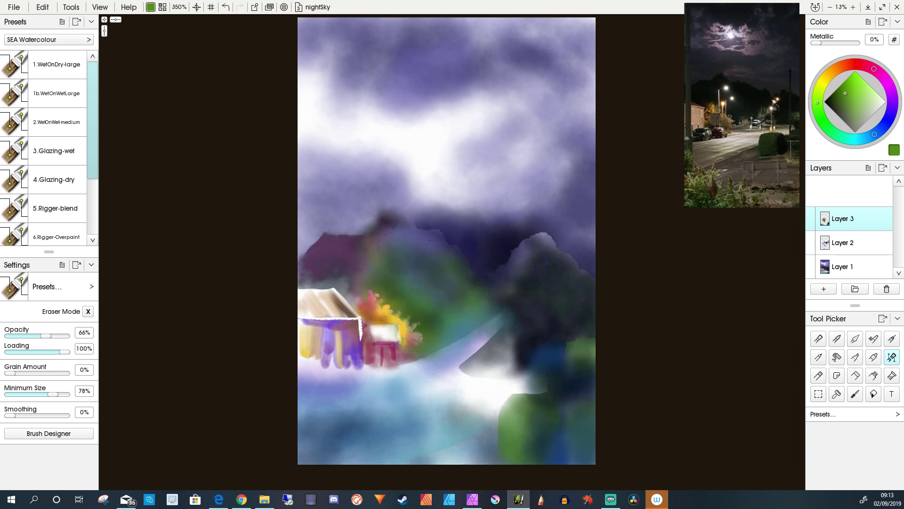
# Step: Sample blue and paint it behind the house roof and around the bush's left-hand foliage
pyautogui.keyDown('alt'); pyautogui.click(370, 315); pyautogui.keyUp('alt')
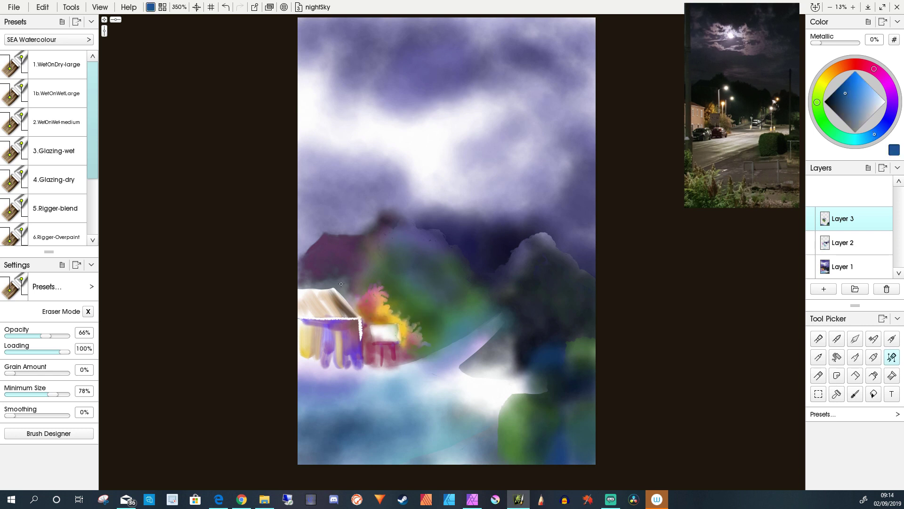
pyautogui.press('2')
pyautogui.moveTo(360, 311)
pyautogui.mouseDown()
pyautogui.moveTo(330, 284)
pyautogui.moveTo(373, 294)
pyautogui.moveTo(331, 291)
pyautogui.moveTo(306, 311)
pyautogui.moveTo(345, 289)
pyautogui.mouseUp()
# Step: On Layer 1, erase pale kerb lines before the house and across the road, and glaze crimson along them with 3.Glazing-wet
pyautogui.press('e')
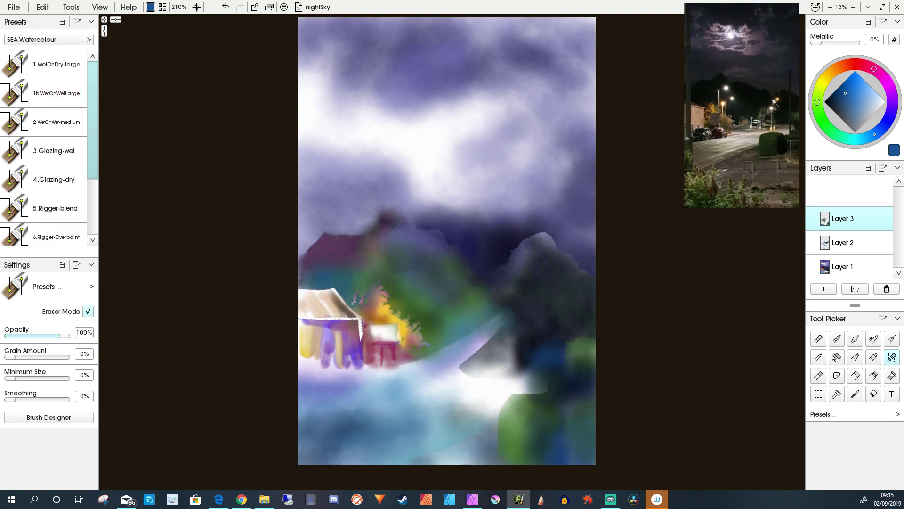
pyautogui.hotkey('ctrl', 'Down')
pyautogui.hotkey('ctrl', 'Down')
pyautogui.press('4')
pyautogui.moveTo(301, 373)
pyautogui.mouseDown()
pyautogui.moveTo(449, 364)
pyautogui.moveTo(168, 421)
pyautogui.mouseUp()
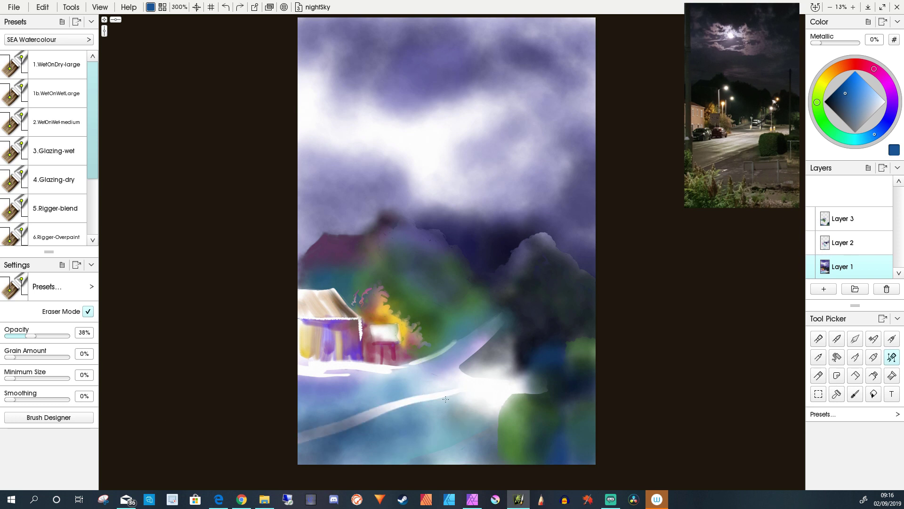
pyautogui.press('3')
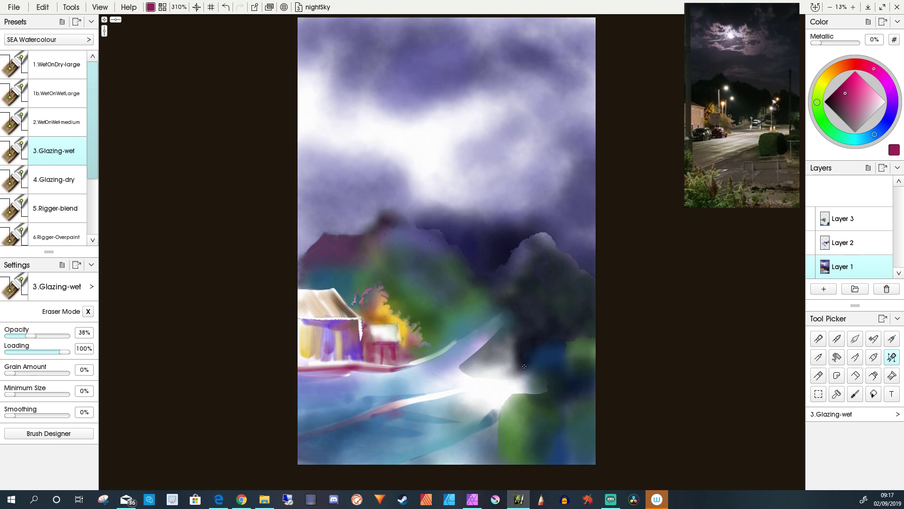
# Step: Erase a pale edge along the receding road and small pale car-like shapes on it, redoing the unsatisfactory marks
pyautogui.press('e')
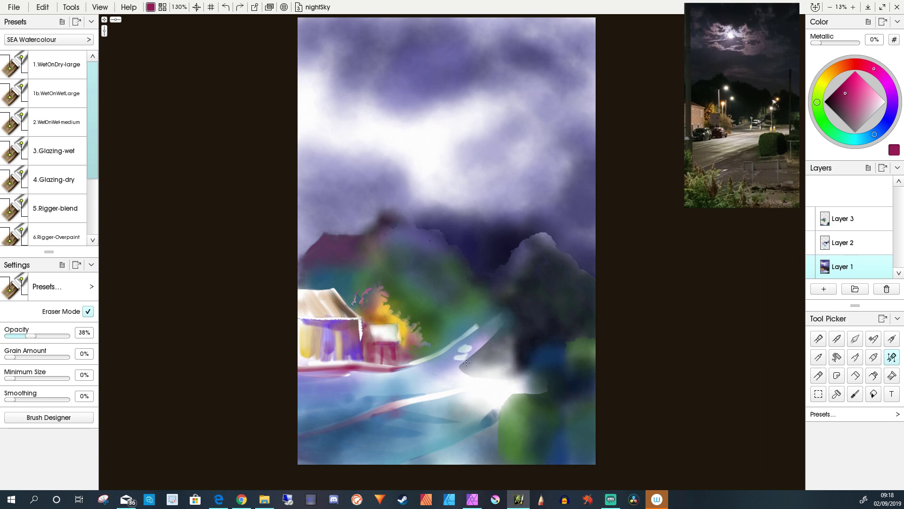
pyautogui.scroll(5, 466, 363)
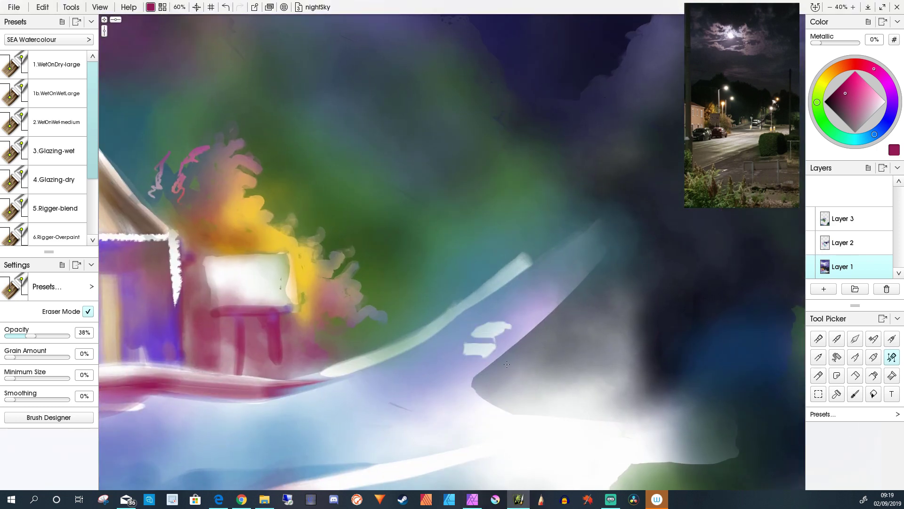
pyautogui.hotkey('ctrl', 'z')
pyautogui.moveTo(475, 329); pyautogui.dragTo(506, 333)
pyautogui.scroll(-4, 515, 332)
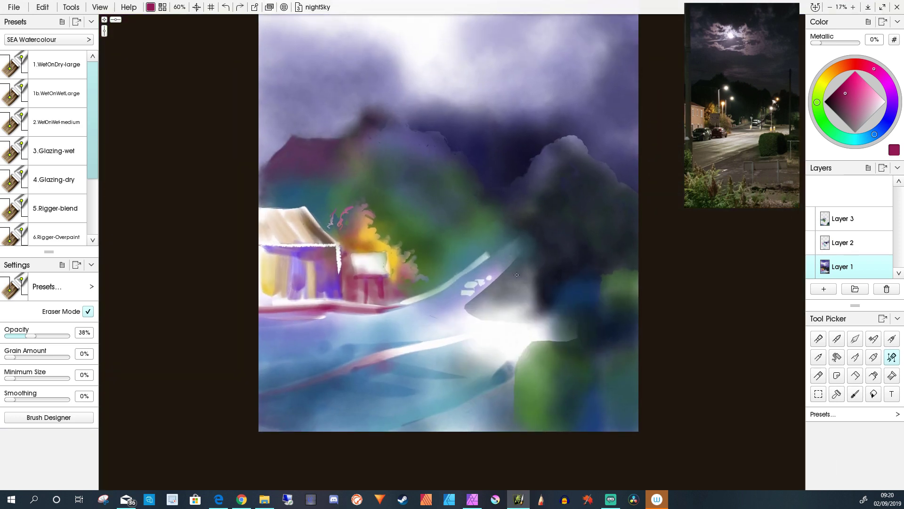
# Step: Undo the small erased shapes on the receding road and add a new layer above Layer 1
pyautogui.hotkey('ctrl', 'z')
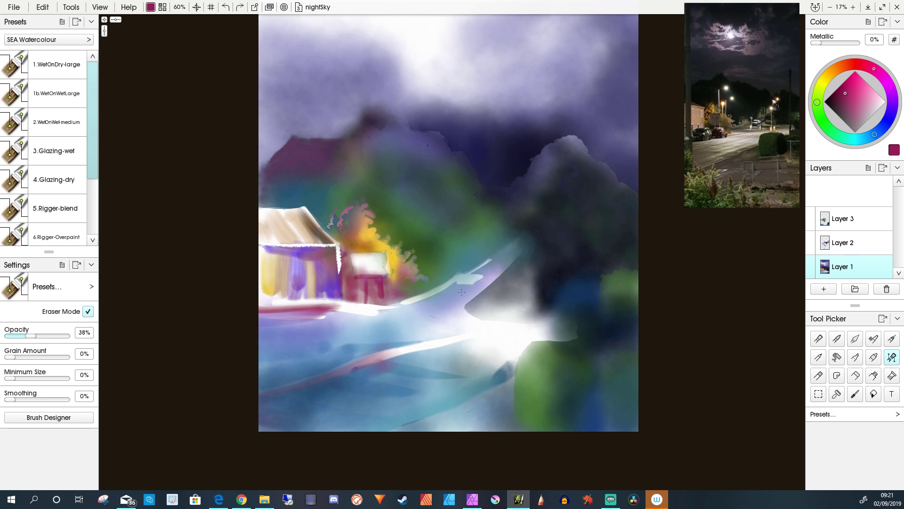
pyautogui.click(887, 272)
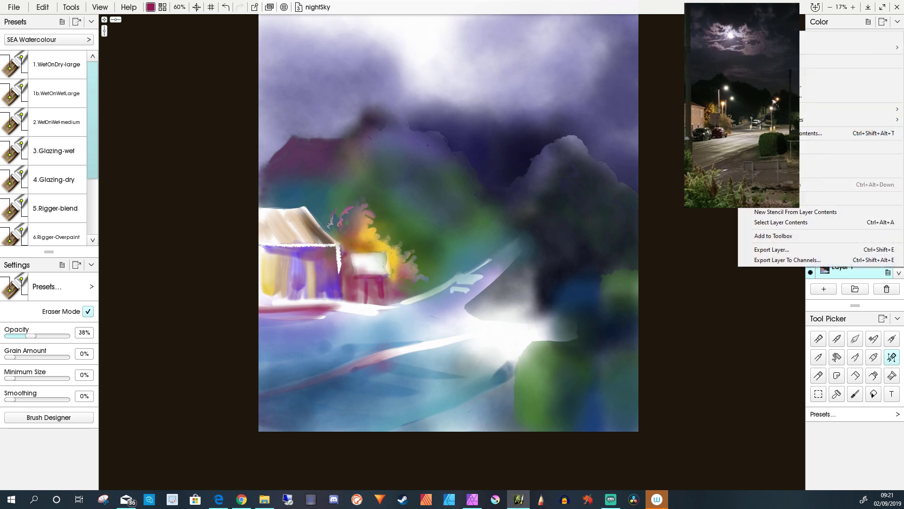
pyautogui.click(717, 359)
pyautogui.hotkey('ctrl', 'shift', 'n')
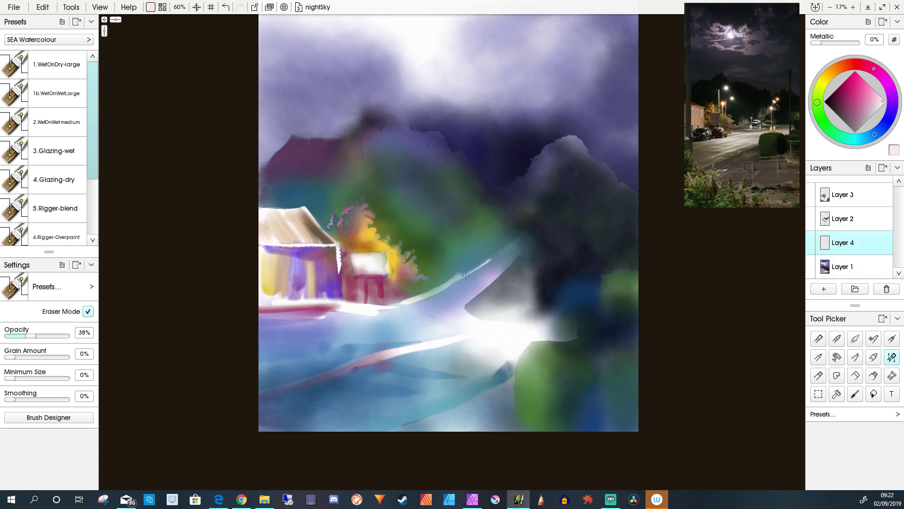
# Step: Turn erasing off and paint small parked cars on the receding road in white and sampled blue tones
pyautogui.press('e')
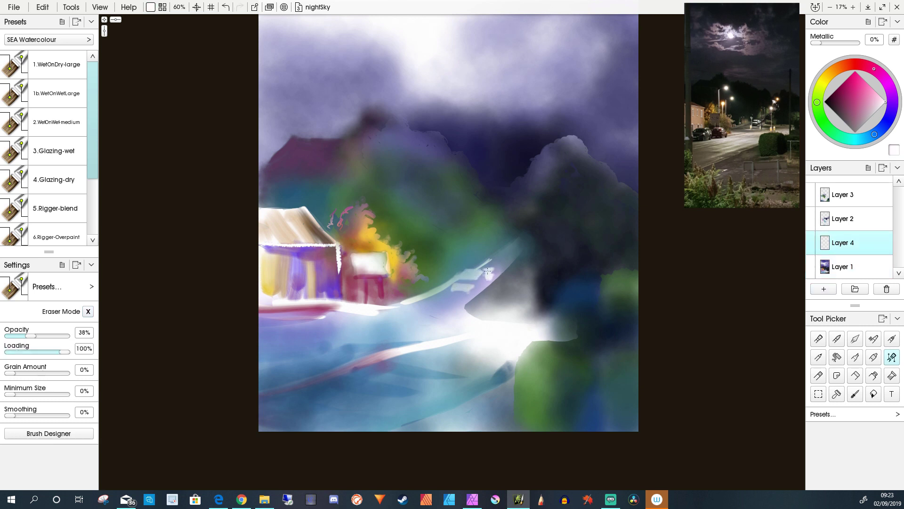
pyautogui.keyDown('alt'); pyautogui.click(514, 250); pyautogui.keyUp('alt')
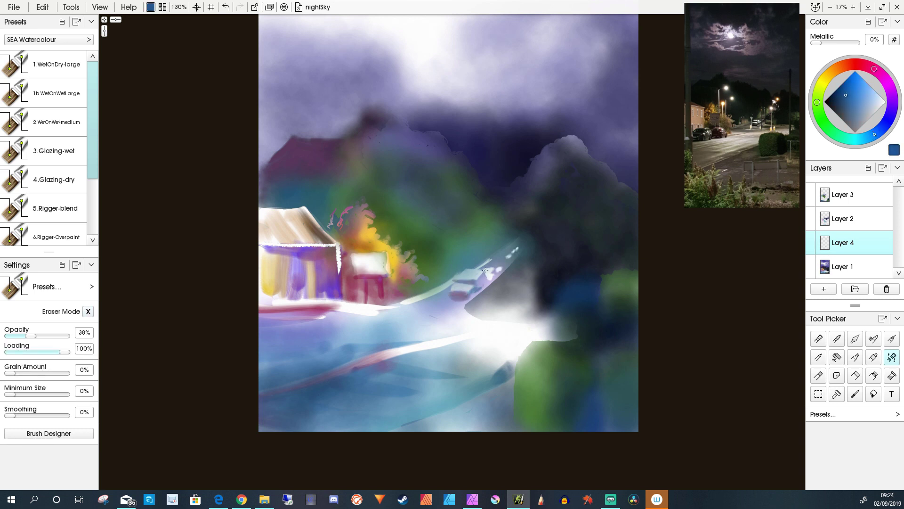
pyautogui.keyDown('alt'); pyautogui.click(470, 280); pyautogui.keyUp('alt')
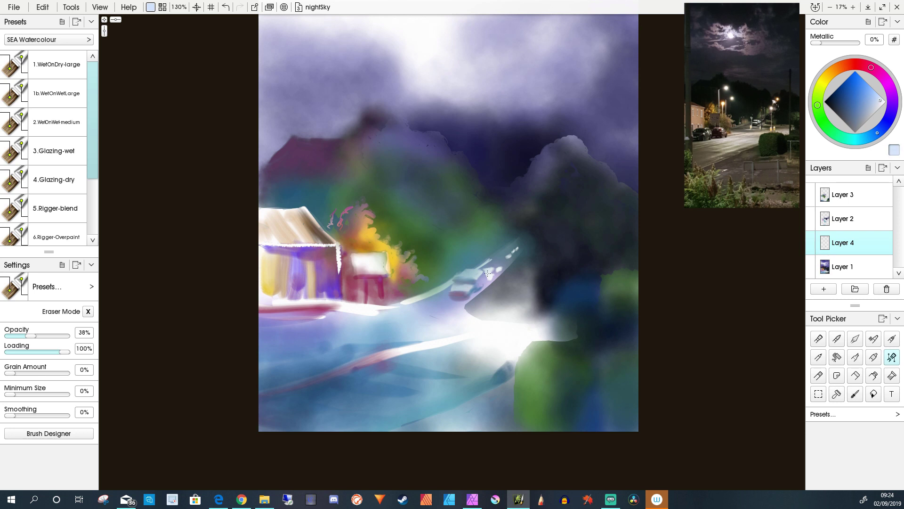
pyautogui.keyDown('alt'); pyautogui.click(459, 298); pyautogui.keyUp('alt')
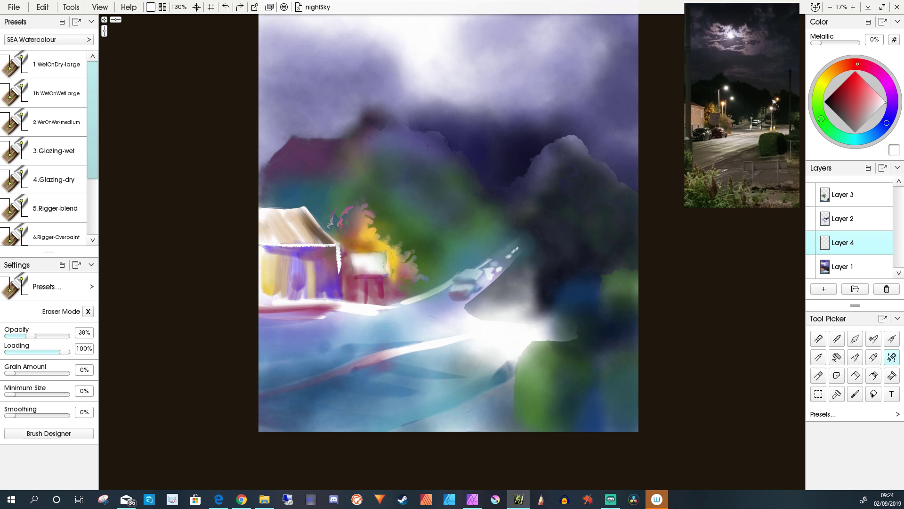
# Step: Paint a white post beside the cars, pale kerb lines on the road, and two rounded white uprights at the bright junction
pyautogui.moveTo(449, 285); pyautogui.dragTo(447, 257)
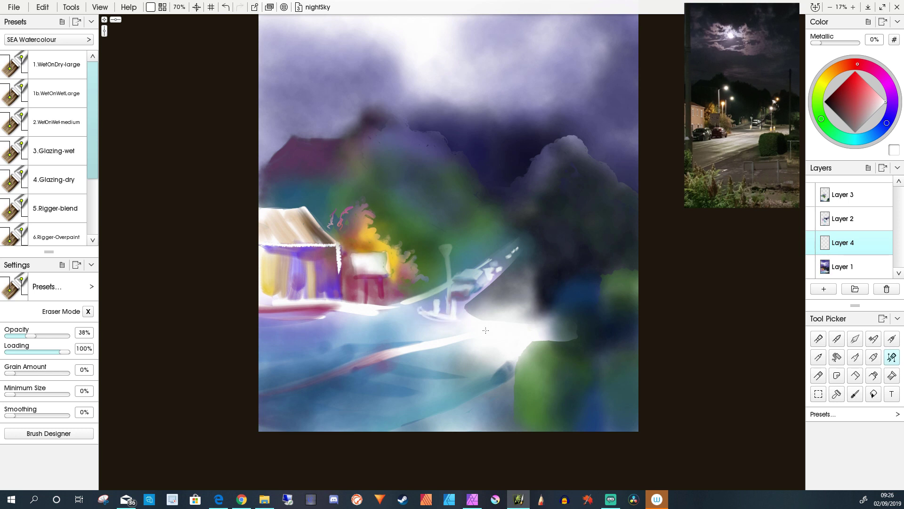
pyautogui.moveTo(423, 321); pyautogui.dragTo(336, 331)
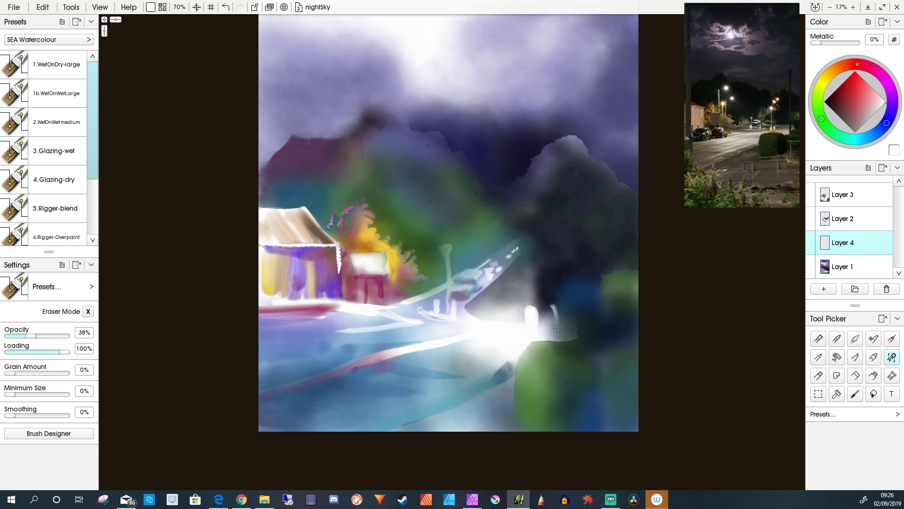
pyautogui.moveTo(556, 328); pyautogui.dragTo(547, 314)
# Step: On Layer 2, wash dark purple over the bright road junction with 1b.WetOnWetLarge and bring the cars and post back out
pyautogui.moveTo(455, 266); pyautogui.dragTo(431, 279)
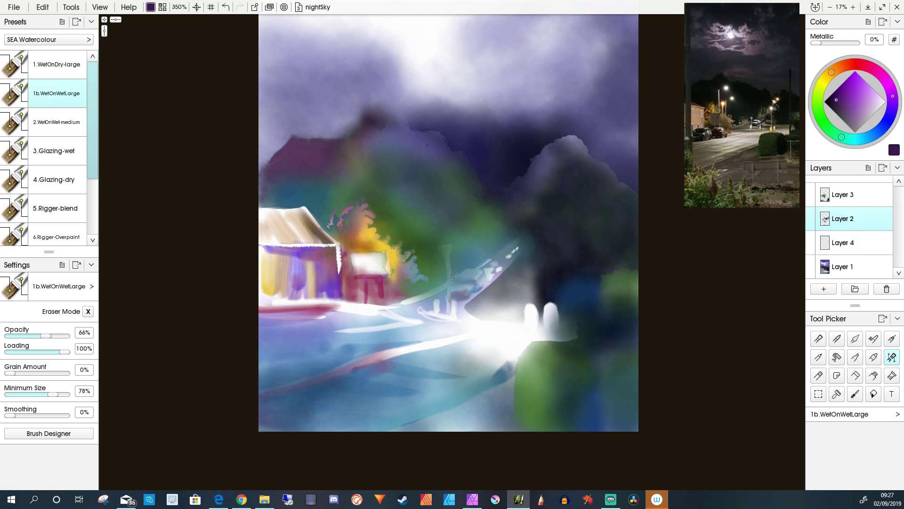
pyautogui.moveTo(466, 329)
pyautogui.mouseDown()
pyautogui.moveTo(527, 339)
pyautogui.moveTo(513, 320)
pyautogui.moveTo(542, 348)
pyautogui.mouseUp()
pyautogui.moveTo(480, 273)
pyautogui.mouseDown()
pyautogui.moveTo(467, 272)
pyautogui.moveTo(461, 287)
pyautogui.mouseUp()
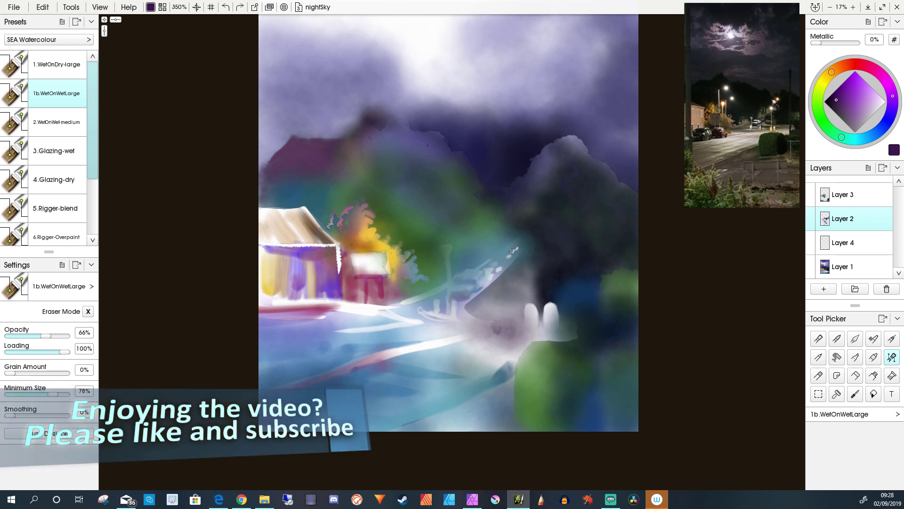
pyautogui.moveTo(457, 278); pyautogui.dragTo(492, 272)
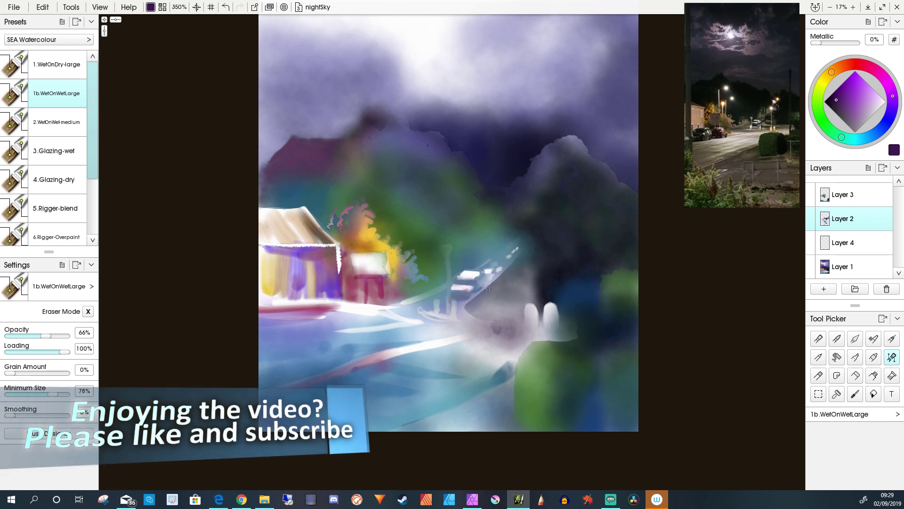
pyautogui.moveTo(450, 301); pyautogui.dragTo(449, 247)
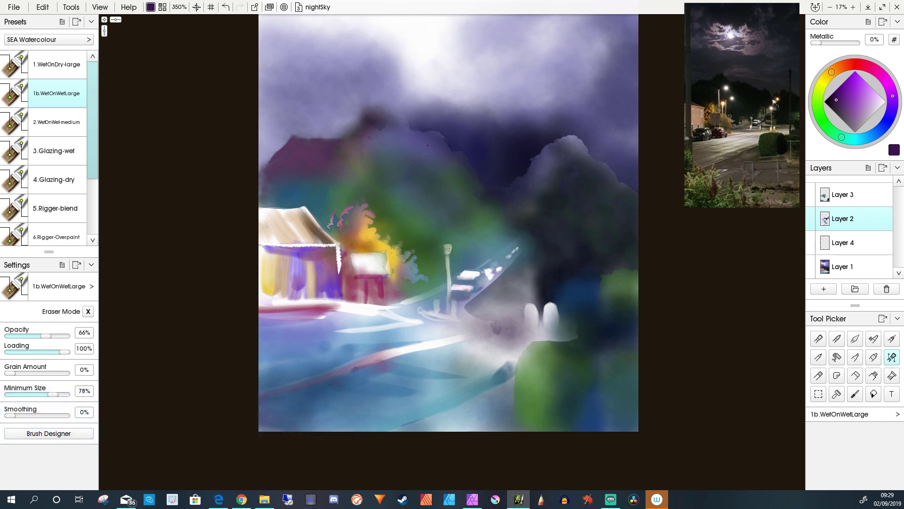
# Step: Select the 4.Glazing-dry brush and merge the upper painted layers down into Layer 1
pyautogui.click(843, 242)
pyautogui.click(54, 151)
pyautogui.moveTo(492, 186); pyautogui.dragTo(512, 208)
pyautogui.click(54, 179)
pyautogui.rightClick(843, 243)
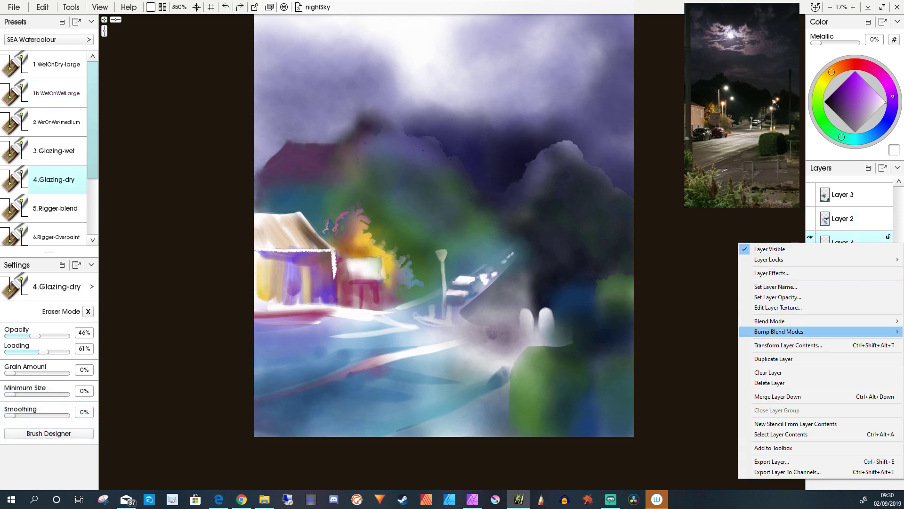
pyautogui.click(777, 372)
pyautogui.rightClick(843, 243)
pyautogui.click(777, 396)
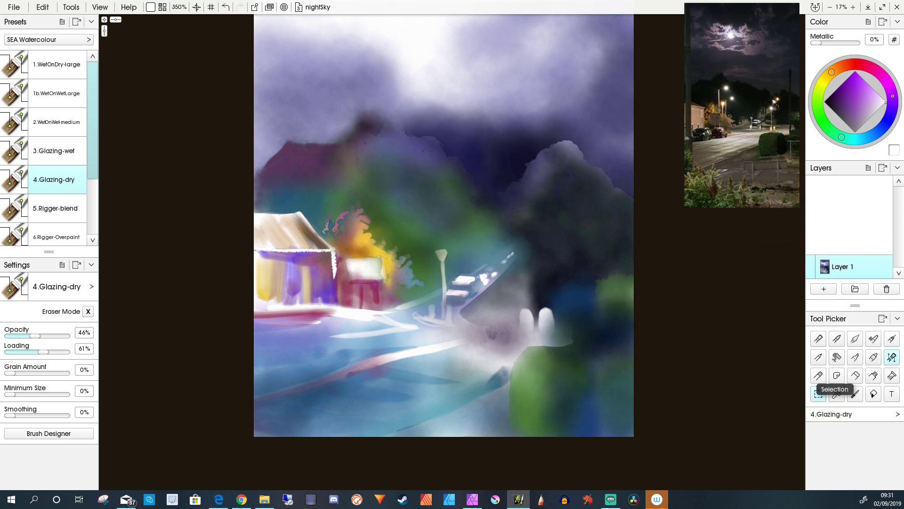
# Step: Add a layer above Layer 1 and glaze a white curved patch and a white distant house with a lilac roof
pyautogui.click(824, 289)
pyautogui.moveTo(497, 222); pyautogui.dragTo(516, 246)
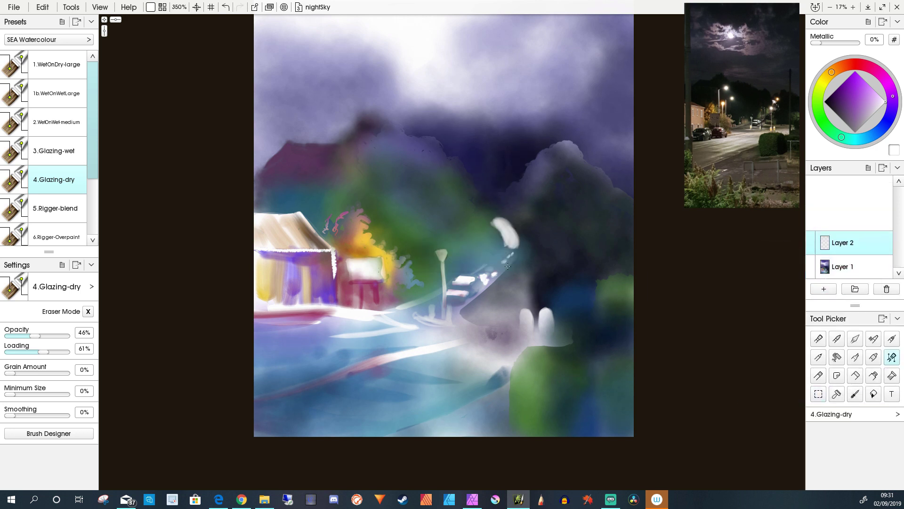
pyautogui.moveTo(503, 208); pyautogui.dragTo(494, 188)
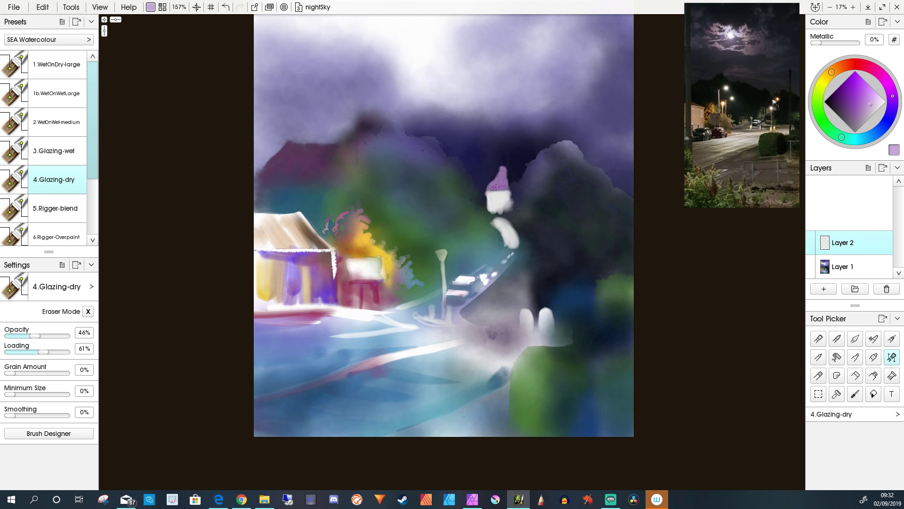
# Step: Sample dark and green foliage colours and paint them around the distant house's white walls
pyautogui.keyDown('alt'); pyautogui.click(511, 201); pyautogui.keyUp('alt')
pyautogui.moveTo(492, 202); pyautogui.dragTo(481, 207)
pyautogui.keyDown('alt'); pyautogui.click(482, 207); pyautogui.keyUp('alt')
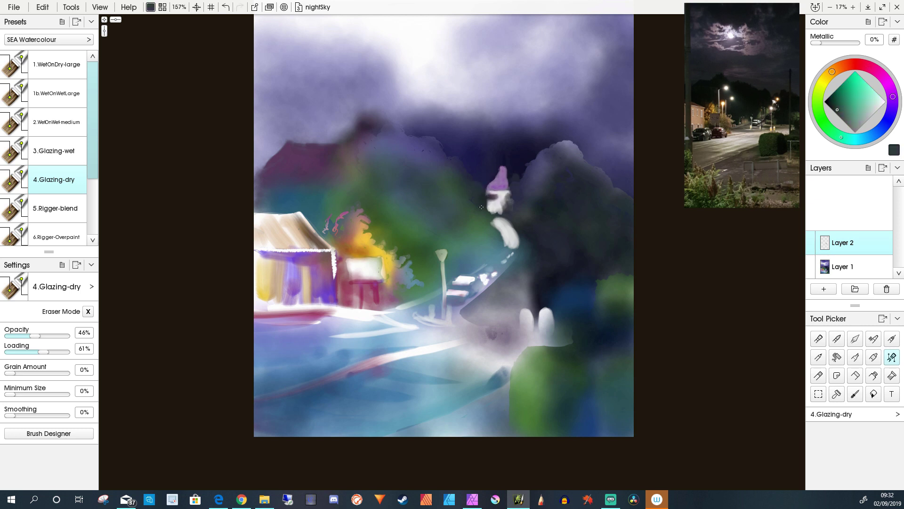
pyautogui.keyDown('alt'); pyautogui.click(481, 203); pyautogui.keyUp('alt')
# Step: Add another layer above Layer 2 and try touch-ups on the distant house, undoing the unsatisfactory strokes
pyautogui.hotkey('ctrl', 'shift', 'n')
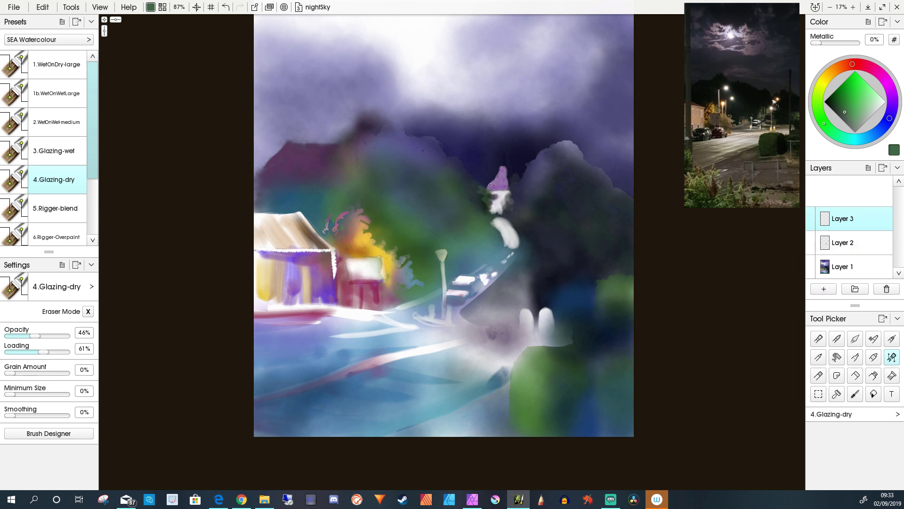
pyautogui.keyDown('alt'); pyautogui.click(490, 185); pyautogui.keyUp('alt')
pyautogui.hotkey('ctrl', 'z')
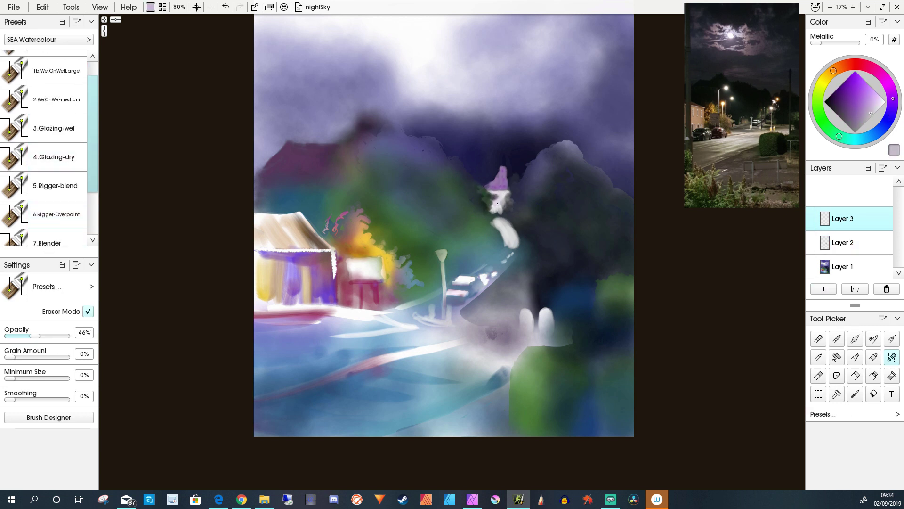
pyautogui.hotkey('ctrl', 'z')
pyautogui.hotkey('ctrl', 'z')
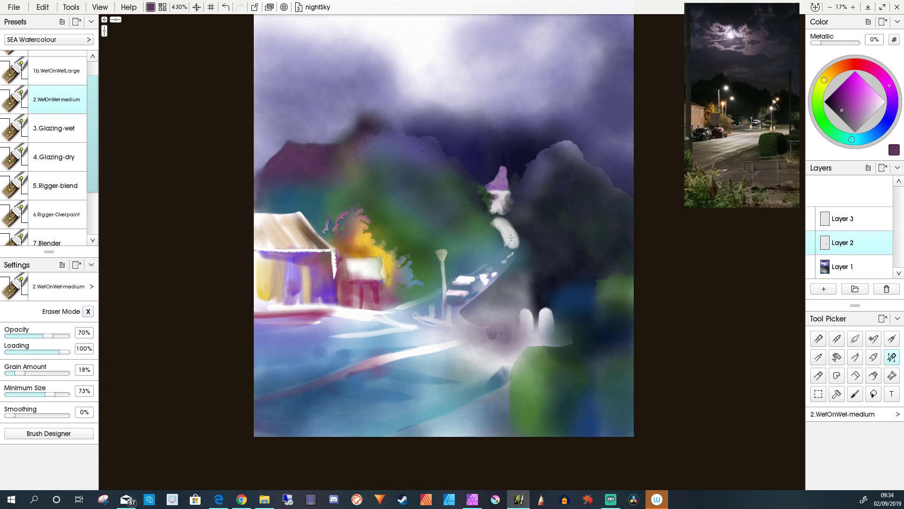
# Step: Wash plum over the white curved patch on Layer 2 with 2.WetOnWet-medium and merge that layer down
pyautogui.moveTo(511, 238); pyautogui.dragTo(550, 228)
pyautogui.hotkey('ctrl', 'z')
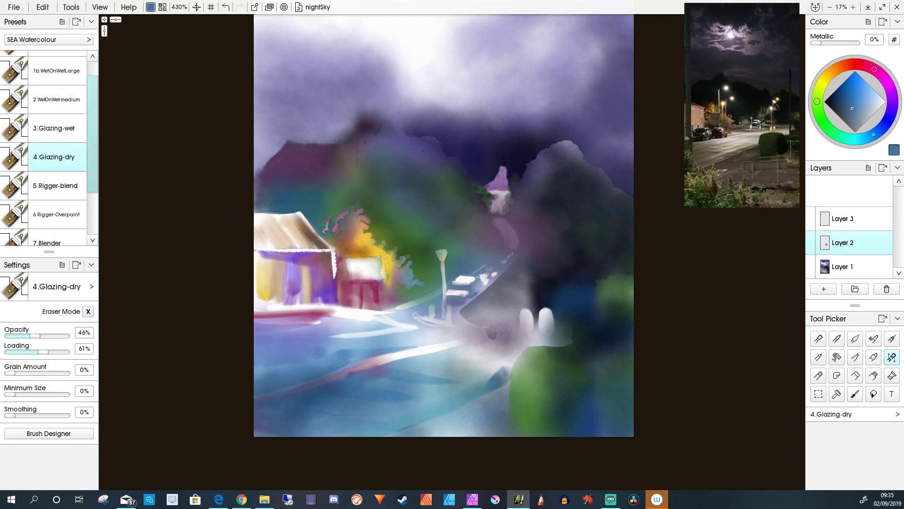
pyautogui.hotkey('ctrl', 'z')
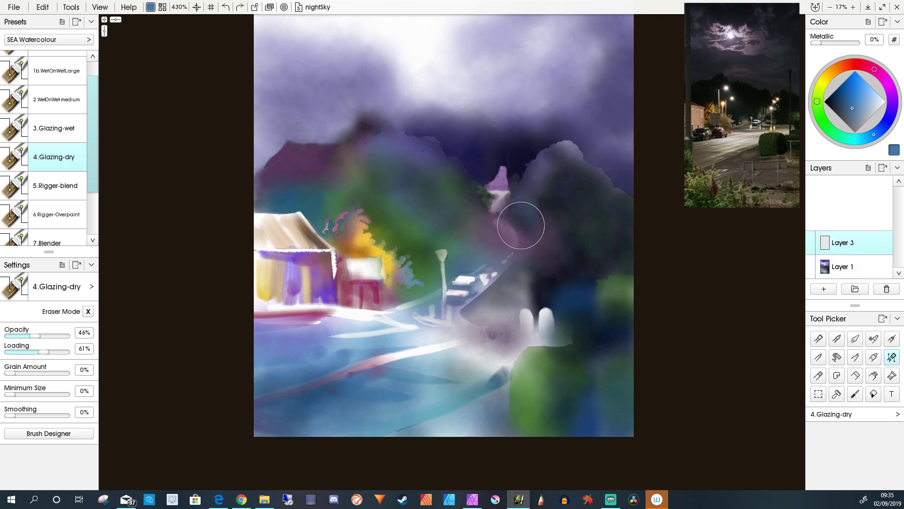
pyautogui.hotkey('ctrl', 'z')
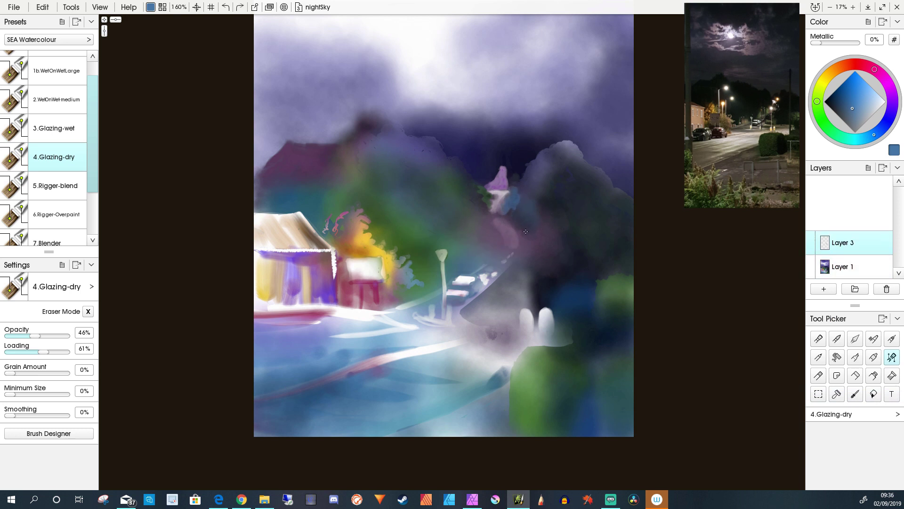
# Step: On Layer 3, darken the large tree's edge with 4.Glazing-dry and blend navy around the distant house with 2.WetOnWet-medium
pyautogui.keyDown('alt'); pyautogui.click(516, 207); pyautogui.keyUp('alt')
pyautogui.moveTo(507, 200)
pyautogui.mouseDown()
pyautogui.moveTo(537, 229)
pyautogui.moveTo(536, 252)
pyautogui.moveTo(546, 238)
pyautogui.moveTo(537, 214)
pyautogui.moveTo(534, 267)
pyautogui.mouseUp()
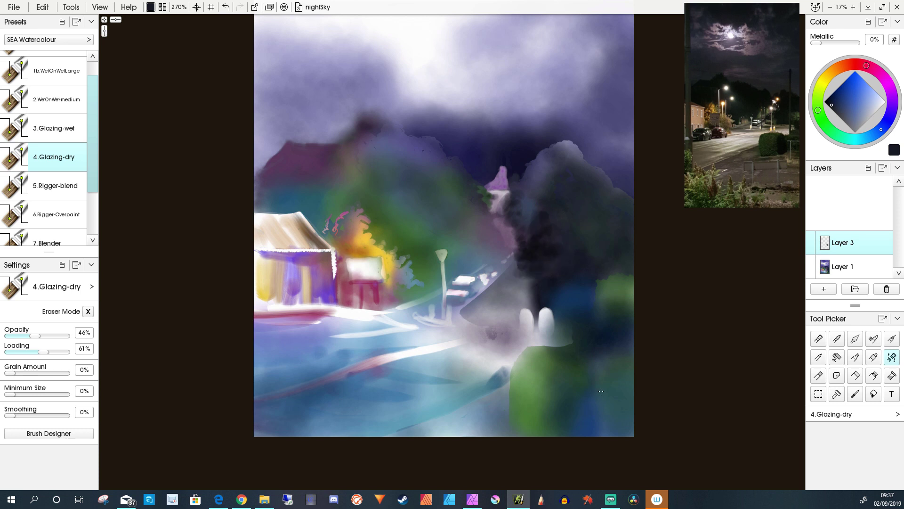
pyautogui.keyDown('alt'); pyautogui.click(504, 179); pyautogui.keyUp('alt')
pyautogui.press('2')
pyautogui.moveTo(485, 198); pyautogui.dragTo(502, 175)
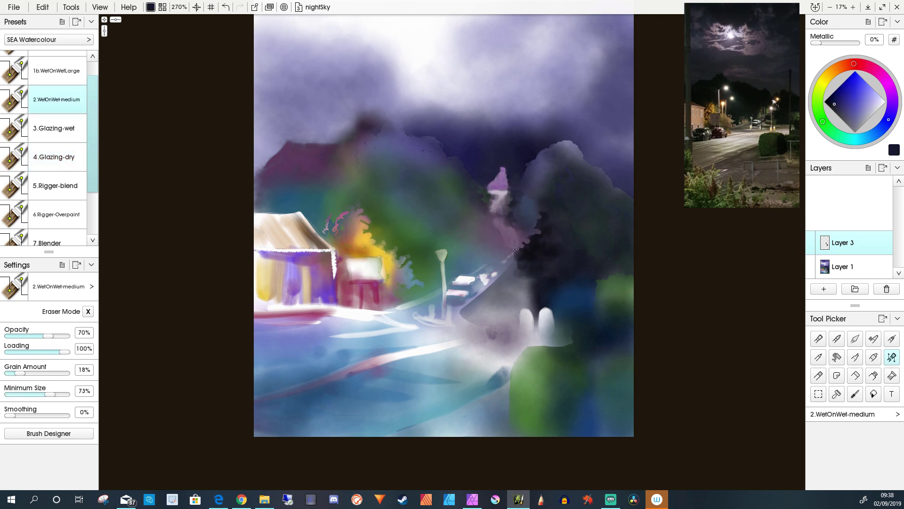
# Step: Sample dark plum and deepen the large dark tree and the green foliage around the orange bush
pyautogui.keyDown('alt'); pyautogui.click(521, 215); pyautogui.keyUp('alt')
pyautogui.moveTo(521, 215)
pyautogui.mouseDown()
pyautogui.moveTo(513, 245)
pyautogui.moveTo(539, 185)
pyautogui.moveTo(491, 216)
pyautogui.moveTo(518, 222)
pyautogui.mouseUp()
pyautogui.rightClick(528, 297)
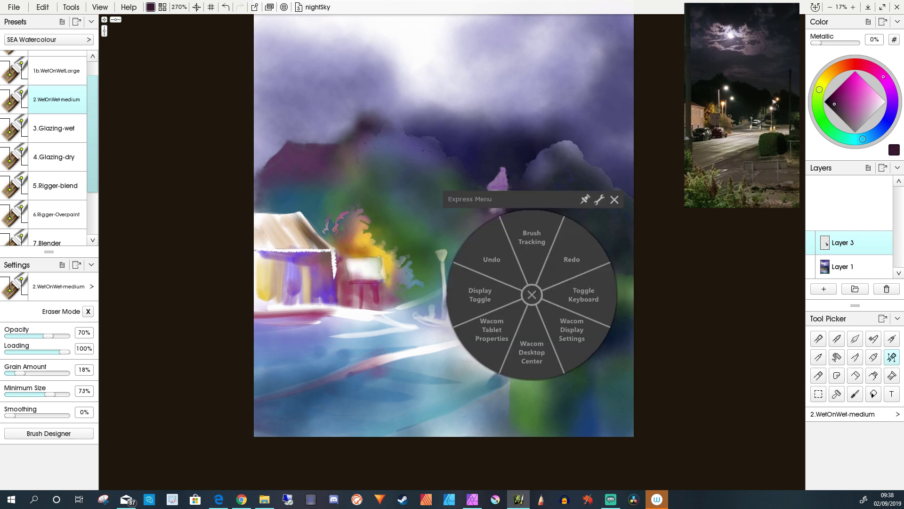
pyautogui.moveTo(490, 254); pyautogui.dragTo(504, 315)
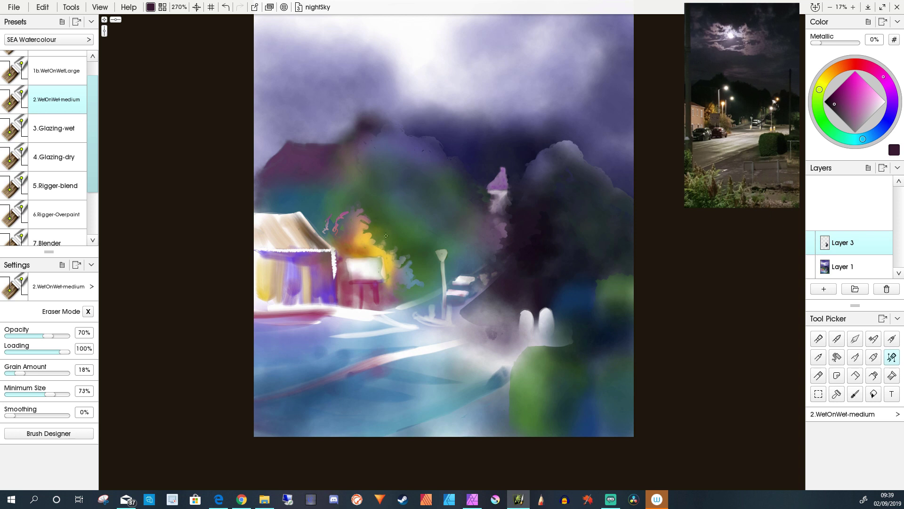
pyautogui.moveTo(386, 235)
pyautogui.mouseDown()
pyautogui.moveTo(407, 286)
pyautogui.moveTo(420, 261)
pyautogui.moveTo(424, 284)
pyautogui.moveTo(368, 262)
pyautogui.mouseUp()
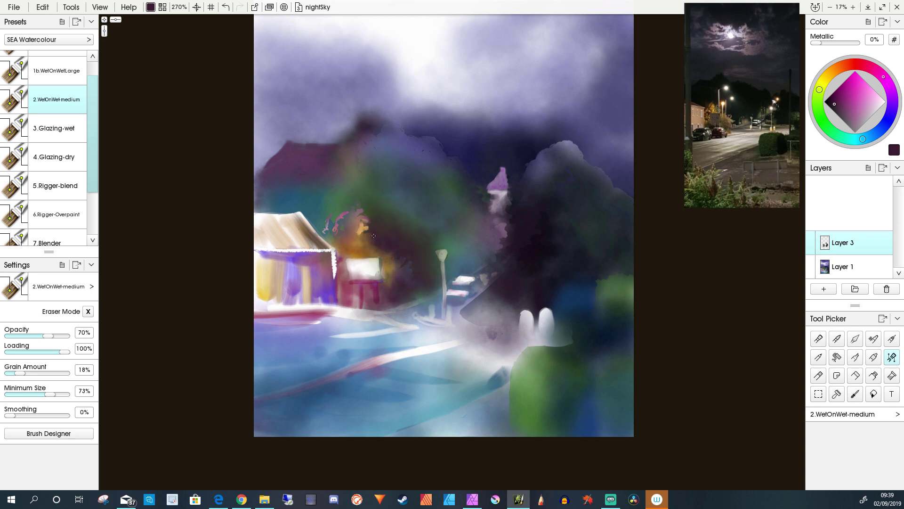
# Step: On Layer 1, block out the house's front wall and the kerb beneath it in white
pyautogui.hotkey('ctrl', '0')
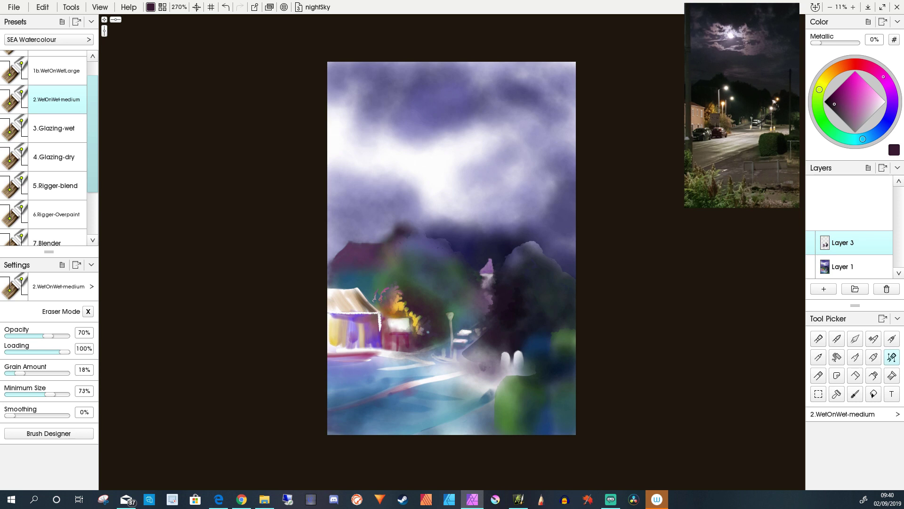
pyautogui.click(843, 266)
pyautogui.keyDown('alt'); pyautogui.click(373, 354); pyautogui.keyUp('alt')
pyautogui.click(57, 157)
pyautogui.moveTo(358, 363)
pyautogui.mouseDown()
pyautogui.moveTo(372, 332)
pyautogui.moveTo(353, 321)
pyautogui.moveTo(362, 315)
pyautogui.mouseUp()
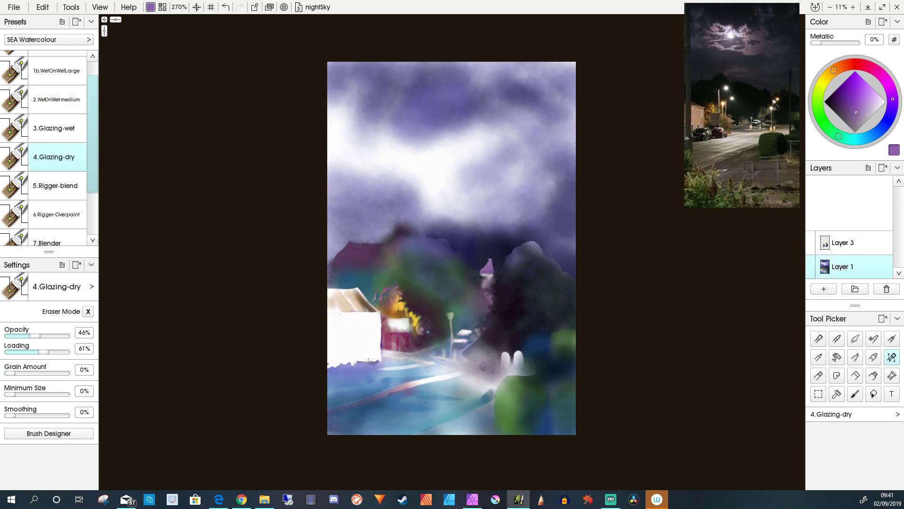
pyautogui.moveTo(369, 359); pyautogui.dragTo(330, 371)
# Step: Sample nearby colours and glaze vertical peach, mauve and pink streaks over the house's white wall with 4.Glazing-dry
pyautogui.keyDown('alt'); pyautogui.click(379, 349); pyautogui.keyUp('alt')
pyautogui.moveTo(375, 313)
pyautogui.mouseDown()
pyautogui.moveTo(375, 353)
pyautogui.moveTo(362, 360)
pyautogui.mouseUp()
pyautogui.moveTo(351, 313)
pyautogui.mouseDown()
pyautogui.moveTo(351, 351)
pyautogui.moveTo(341, 331)
pyautogui.moveTo(365, 348)
pyautogui.moveTo(337, 365)
pyautogui.mouseUp()
pyautogui.keyDown('alt'); pyautogui.click(391, 341); pyautogui.keyUp('alt')
pyautogui.keyDown('alt'); pyautogui.click(391, 342); pyautogui.keyUp('alt')
pyautogui.moveTo(372, 325); pyautogui.dragTo(372, 360)
pyautogui.moveTo(358, 325); pyautogui.dragTo(353, 363)
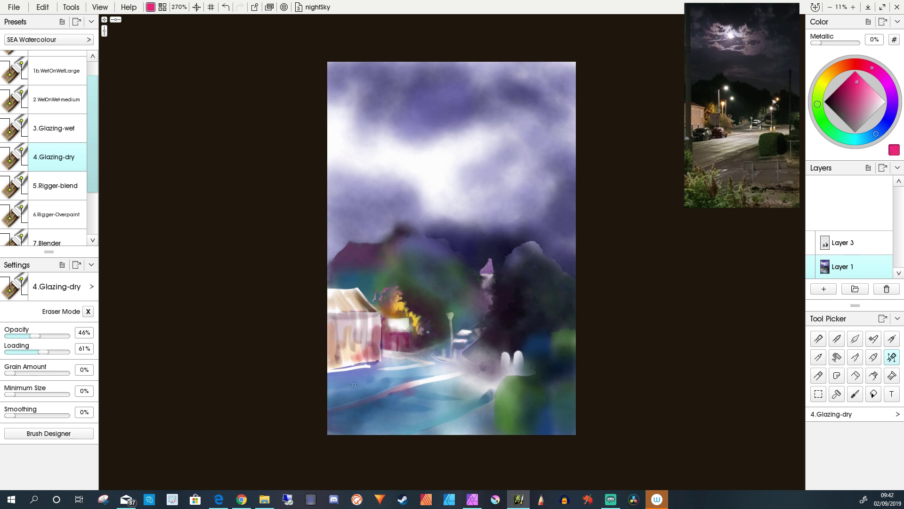
# Step: On Layer 3, sample dark navy from the sky and wash it across the upper clouds with 1b.WetOnWetLarge
pyautogui.click(57, 70)
pyautogui.click(843, 242)
pyautogui.keyDown('alt'); pyautogui.click(424, 80); pyautogui.keyUp('alt')
pyautogui.moveTo(390, 64)
pyautogui.mouseDown()
pyautogui.moveTo(462, 94)
pyautogui.moveTo(453, 113)
pyautogui.mouseUp()
pyautogui.moveTo(405, 118); pyautogui.dragTo(469, 164)
pyautogui.moveTo(452, 64); pyautogui.dragTo(521, 111)
pyautogui.moveTo(468, 63)
pyautogui.mouseDown()
pyautogui.moveTo(575, 89)
pyautogui.moveTo(542, 82)
pyautogui.moveTo(527, 147)
pyautogui.mouseUp()
pyautogui.moveTo(575, 64)
pyautogui.mouseDown()
pyautogui.moveTo(507, 109)
pyautogui.moveTo(499, 104)
pyautogui.mouseUp()
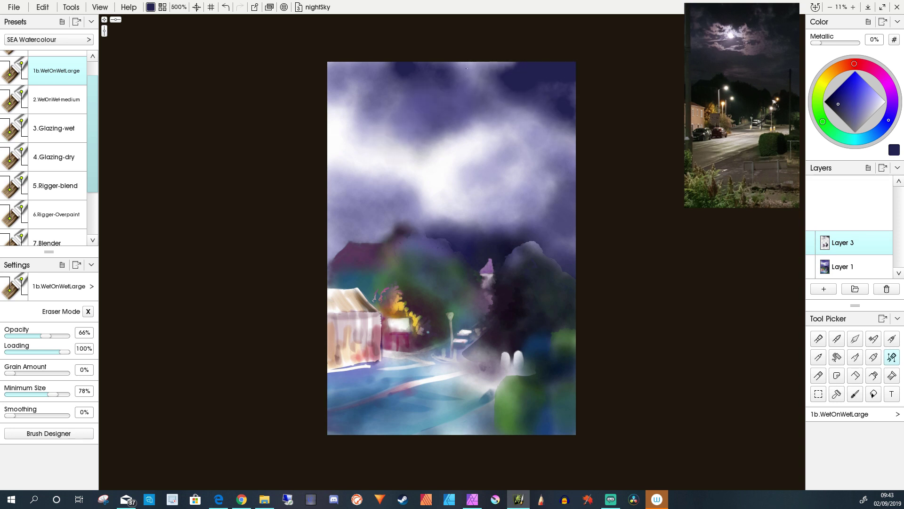
# Step: Soften the navy wash into the upper clouds with the 7.Blender brush
pyautogui.scroll(-2, 52, 141)
pyautogui.click(57, 174)
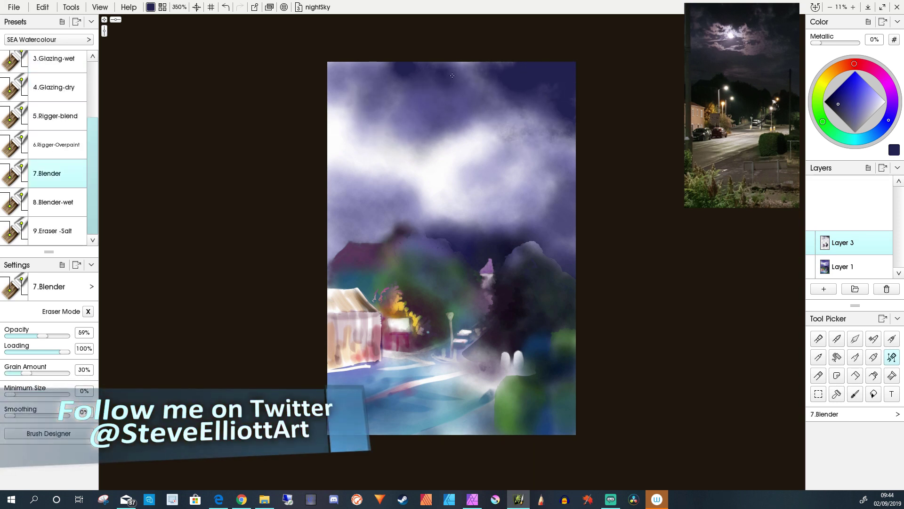
pyautogui.moveTo(452, 76)
pyautogui.mouseDown()
pyautogui.moveTo(367, 78)
pyautogui.moveTo(508, 68)
pyautogui.mouseUp()
pyautogui.moveTo(391, 71)
pyautogui.mouseDown()
pyautogui.moveTo(329, 85)
pyautogui.moveTo(334, 137)
pyautogui.mouseUp()
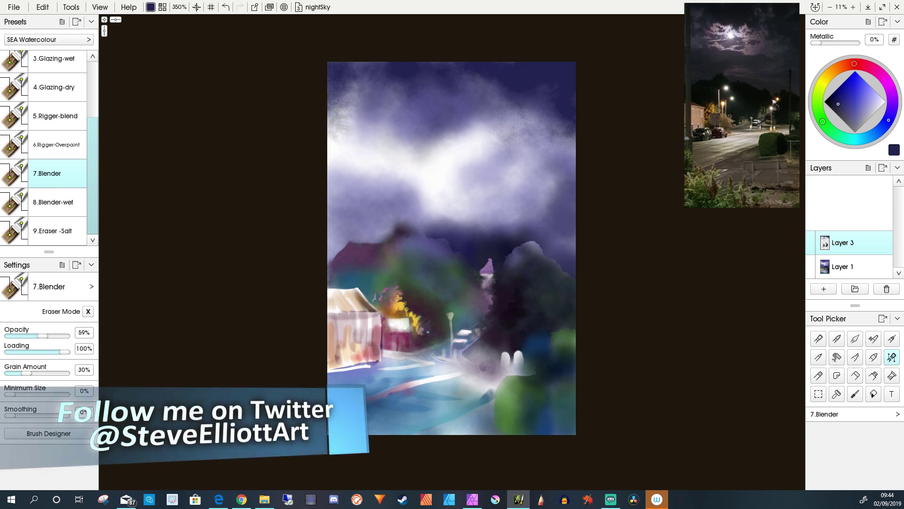
# Step: Blend the upper clouds, and wash sampled pink across the left and right cloud banks with 2.WetOnWet-medium
pyautogui.moveTo(508, 77); pyautogui.dragTo(473, 120)
pyautogui.scroll(3, 51, 142)
pyautogui.click(57, 122)
pyautogui.moveTo(542, 121)
pyautogui.mouseDown()
pyautogui.moveTo(468, 147)
pyautogui.moveTo(546, 189)
pyautogui.moveTo(570, 160)
pyautogui.mouseUp()
pyautogui.moveTo(363, 325)
pyautogui.mouseDown()
pyautogui.moveTo(423, 372)
pyautogui.moveTo(495, 379)
pyautogui.mouseUp()
pyautogui.moveTo(334, 90)
pyautogui.mouseDown()
pyautogui.moveTo(399, 152)
pyautogui.moveTo(471, 188)
pyautogui.moveTo(499, 216)
pyautogui.mouseUp()
# Step: Sample dark violet and indigo and wash them through the middle and lower clouds down to the house roof
pyautogui.keyDown('alt'); pyautogui.click(499, 217); pyautogui.keyUp('alt')
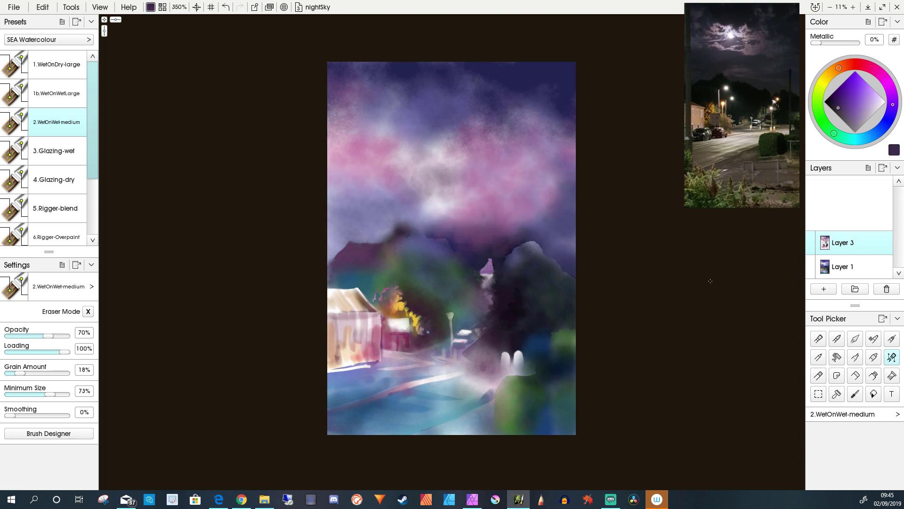
pyautogui.moveTo(476, 179)
pyautogui.mouseDown()
pyautogui.moveTo(405, 222)
pyautogui.moveTo(511, 150)
pyautogui.moveTo(330, 254)
pyautogui.moveTo(414, 141)
pyautogui.mouseUp()
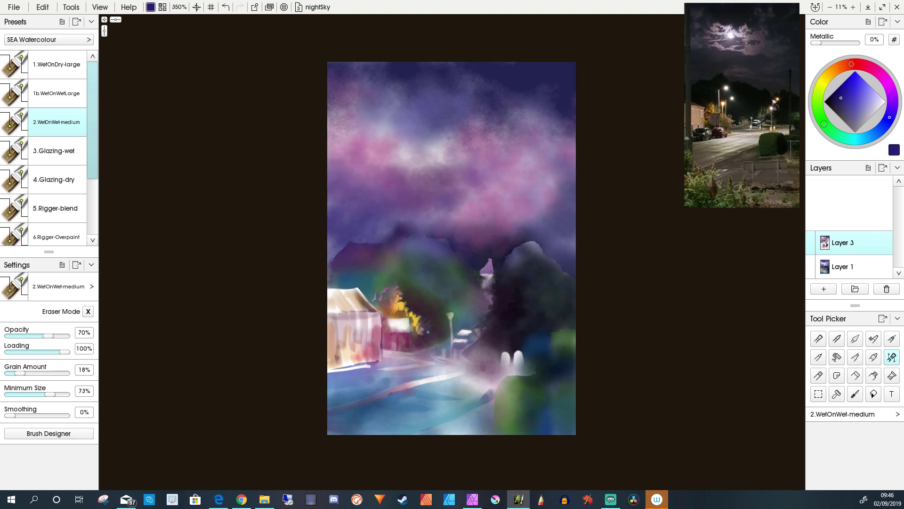
pyautogui.moveTo(485, 202)
pyautogui.mouseDown()
pyautogui.moveTo(386, 240)
pyautogui.moveTo(334, 310)
pyautogui.mouseUp()
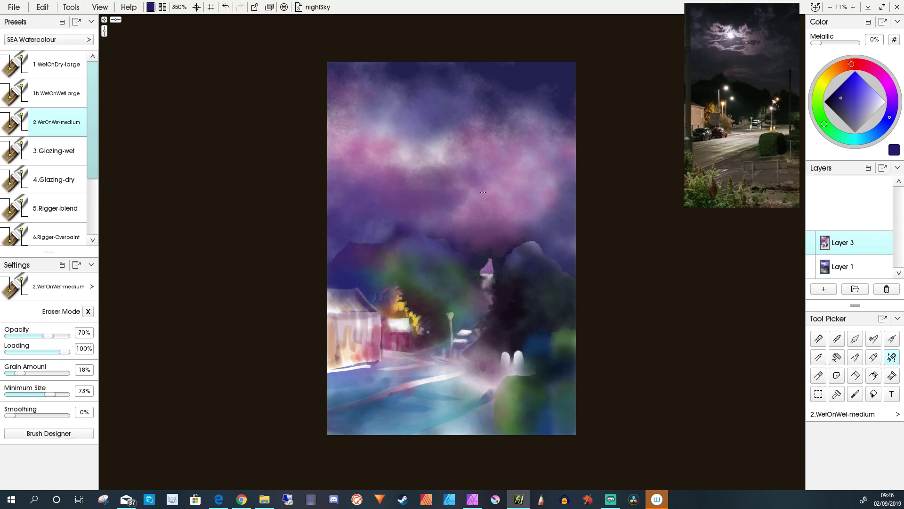
pyautogui.moveTo(482, 192); pyautogui.dragTo(433, 222)
# Step: Sample teal from the foliage and wash it lightly over the right clouds, the left sky and the area beside the house
pyautogui.keyDown('alt'); pyautogui.click(556, 358); pyautogui.keyUp('alt')
pyautogui.moveTo(495, 217)
pyautogui.mouseDown()
pyautogui.moveTo(546, 155)
pyautogui.moveTo(561, 254)
pyautogui.mouseUp()
pyautogui.moveTo(330, 141)
pyautogui.mouseDown()
pyautogui.moveTo(407, 195)
pyautogui.moveTo(398, 330)
pyautogui.moveTo(370, 281)
pyautogui.mouseUp()
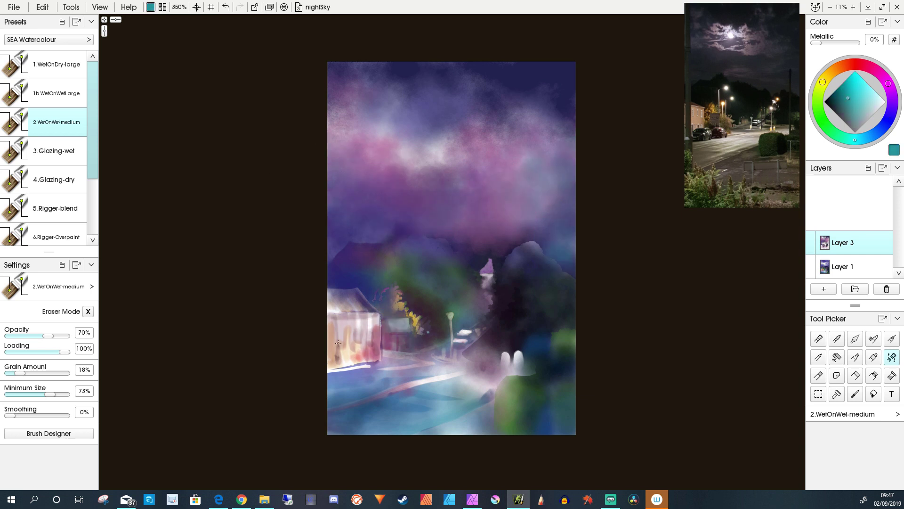
# Step: Sample navy from the upper sky, wash it into the tops of the clouds with a smaller brush, and save the painting
pyautogui.keyDown('alt'); pyautogui.click(391, 96); pyautogui.keyUp('alt')
pyautogui.moveTo(393, 99)
pyautogui.mouseDown()
pyautogui.moveTo(387, 142)
pyautogui.moveTo(358, 90)
pyautogui.moveTo(354, 124)
pyautogui.moveTo(453, 118)
pyautogui.moveTo(527, 151)
pyautogui.moveTo(471, 95)
pyautogui.mouseUp()
pyautogui.rightClick(536, 171)
pyautogui.click(548, 184)
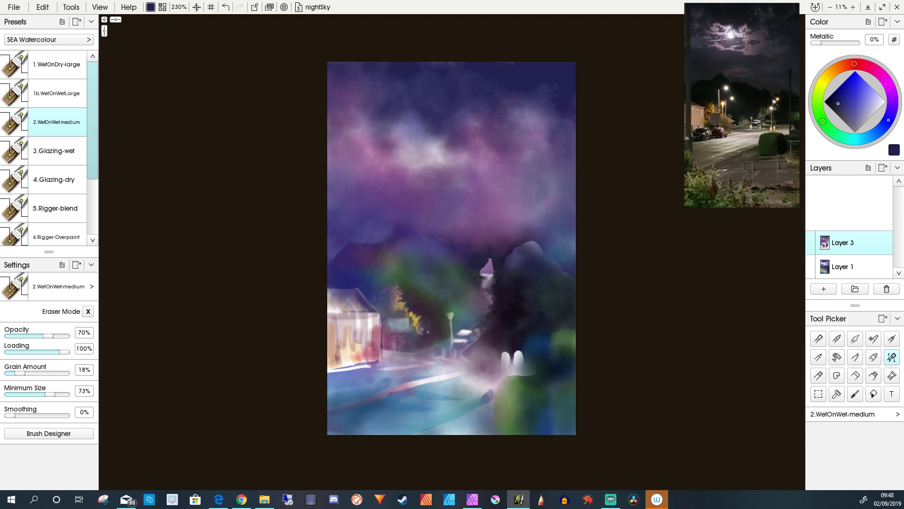
pyautogui.click(14, 7)
pyautogui.click(37, 56)
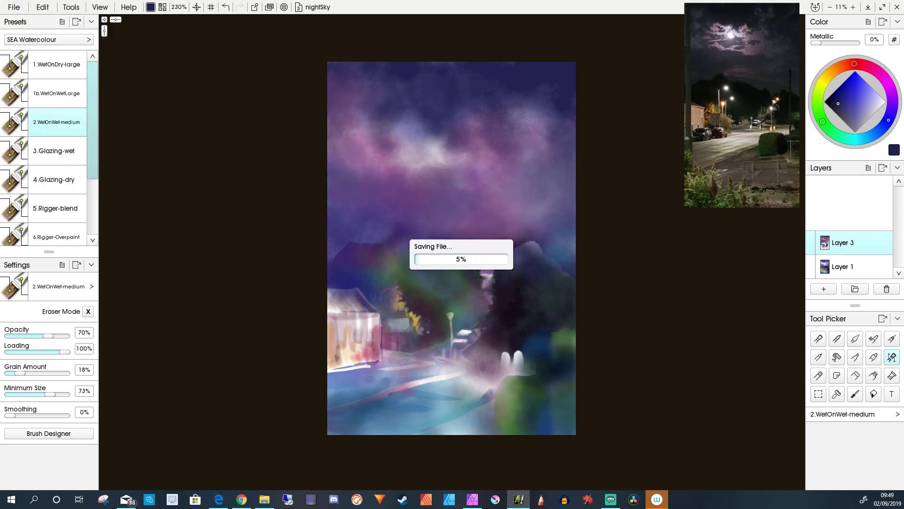
# Step: Add a new layer and paint a thin light-pink cloud edge diagonally below the bright patch using a small 2.WetOnWet-medium brush
pyautogui.scroll(3, 434, 252)
pyautogui.press('[')
pyautogui.hotkey('ctrl', 'shift', 'n')
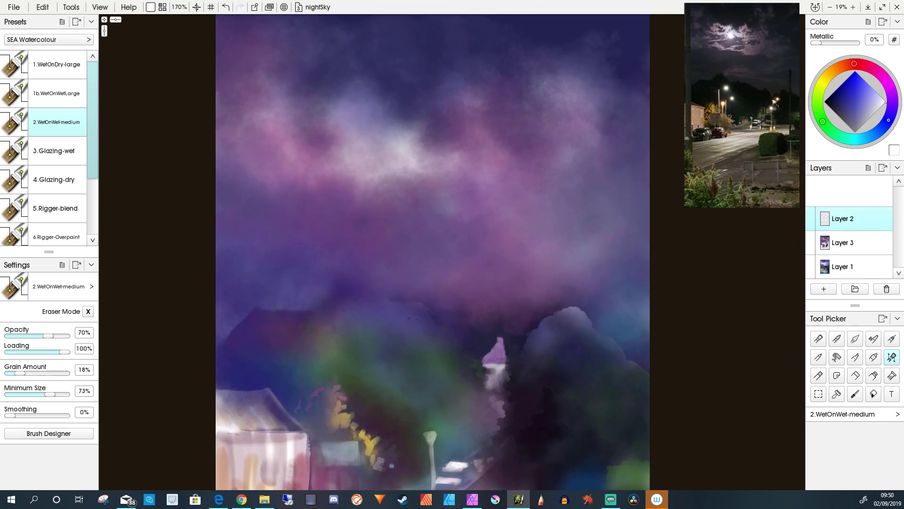
pyautogui.keyDown('alt'); pyautogui.click(335, 183); pyautogui.keyUp('alt')
pyautogui.press('[')
pyautogui.press('[')
pyautogui.press('[')
pyautogui.moveTo(315, 174)
pyautogui.mouseDown()
pyautogui.moveTo(363, 202)
pyautogui.moveTo(454, 232)
pyautogui.mouseUp()
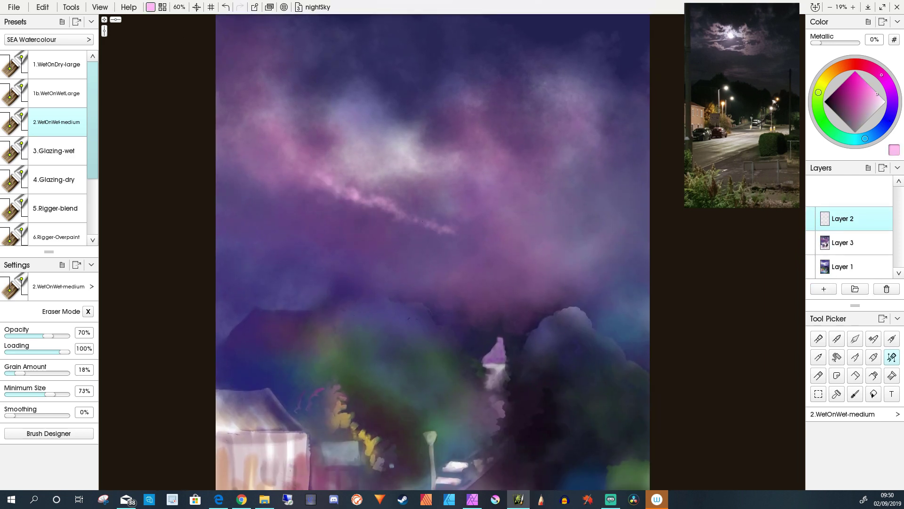
# Step: Paint lilac and white highlights on the moonlit cloud with sampled colours, adding muted mauve shading beneath them
pyautogui.keyDown('alt'); pyautogui.click(358, 115); pyautogui.keyUp('alt')
pyautogui.moveTo(349, 113)
pyautogui.mouseDown()
pyautogui.moveTo(376, 115)
pyautogui.moveTo(369, 128)
pyautogui.moveTo(407, 129)
pyautogui.moveTo(402, 137)
pyautogui.mouseUp()
pyautogui.keyDown('alt'); pyautogui.click(390, 141); pyautogui.keyUp('alt')
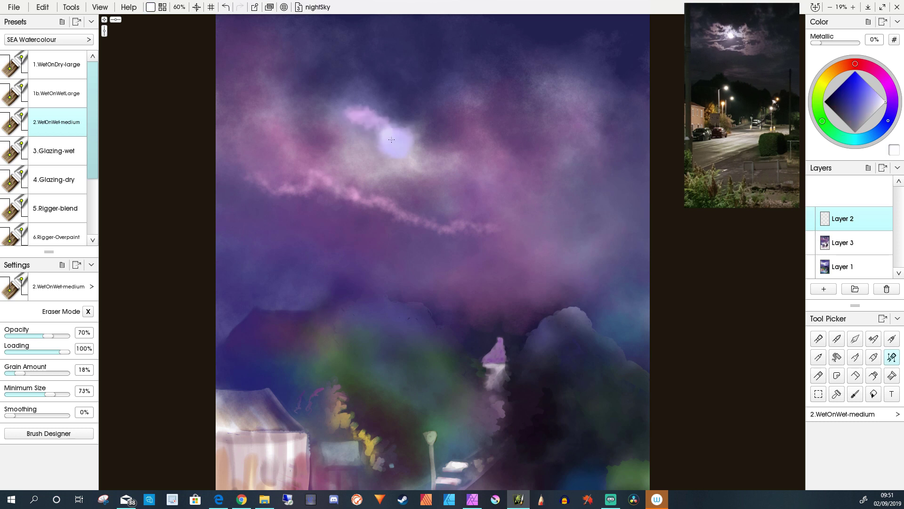
pyautogui.moveTo(362, 113)
pyautogui.mouseDown()
pyautogui.moveTo(460, 158)
pyautogui.moveTo(433, 172)
pyautogui.moveTo(443, 184)
pyautogui.mouseUp()
pyautogui.keyDown('alt'); pyautogui.click(433, 172); pyautogui.keyUp('alt')
pyautogui.moveTo(415, 129); pyautogui.dragTo(469, 181)
pyautogui.moveTo(377, 193); pyautogui.dragTo(436, 196)
pyautogui.keyDown('alt'); pyautogui.click(395, 160); pyautogui.keyUp('alt')
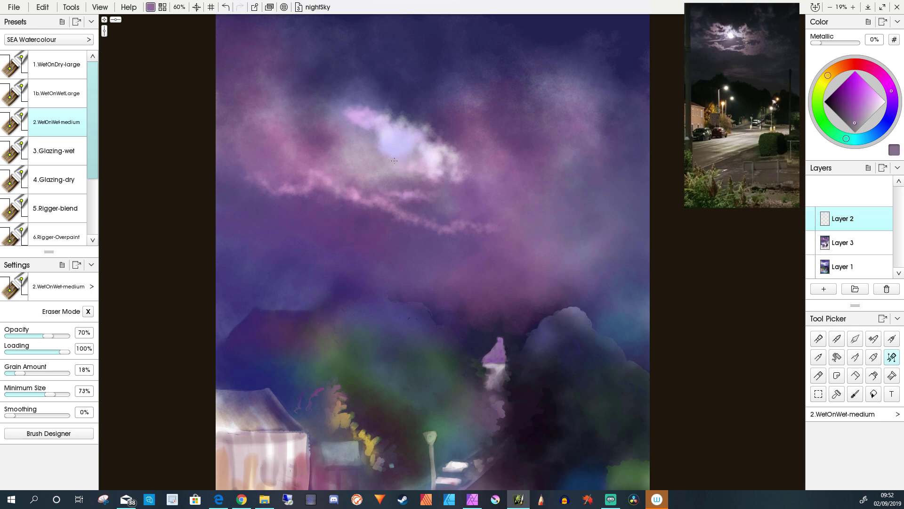
pyautogui.moveTo(372, 150)
pyautogui.mouseDown()
pyautogui.moveTo(357, 164)
pyautogui.moveTo(416, 174)
pyautogui.moveTo(373, 139)
pyautogui.moveTo(334, 135)
pyautogui.moveTo(321, 165)
pyautogui.moveTo(422, 165)
pyautogui.moveTo(331, 154)
pyautogui.mouseUp()
# Step: Sample pale lilac, add a layer above Layer 2, and paint fine wispy edges around the moonlit cloud
pyautogui.keyDown('alt'); pyautogui.click(348, 159); pyautogui.keyUp('alt')
pyautogui.click(824, 288)
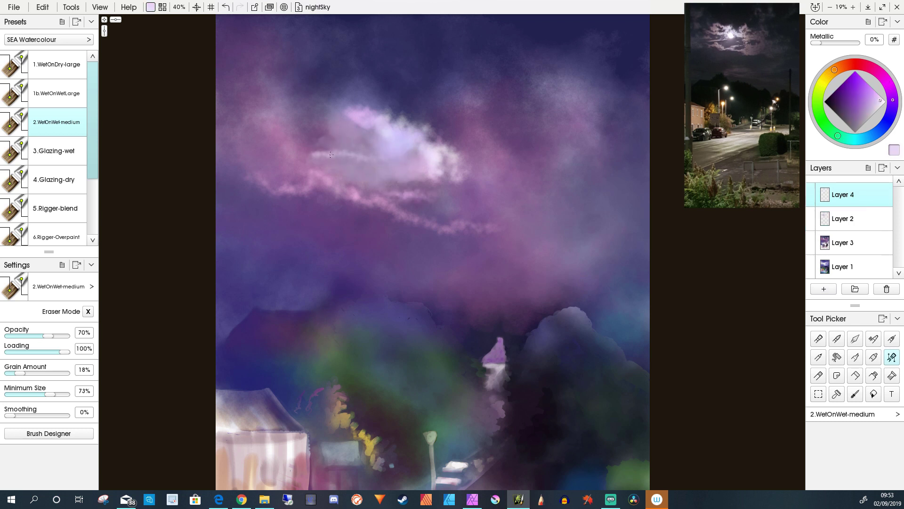
pyautogui.moveTo(348, 198); pyautogui.dragTo(410, 214)
pyautogui.moveTo(377, 113)
pyautogui.mouseDown()
pyautogui.moveTo(424, 102)
pyautogui.moveTo(431, 137)
pyautogui.moveTo(441, 128)
pyautogui.mouseUp()
pyautogui.keyDown('alt'); pyautogui.click(375, 110); pyautogui.keyUp('alt')
pyautogui.moveTo(353, 102)
pyautogui.mouseDown()
pyautogui.moveTo(320, 106)
pyautogui.moveTo(327, 136)
pyautogui.moveTo(304, 147)
pyautogui.moveTo(282, 134)
pyautogui.mouseUp()
# Step: Sample pink and paint curling cloud wisps across the upper right sky, undoing the first stroke
pyautogui.scroll(-2, 282, 134)
pyautogui.moveTo(450, 158)
pyautogui.mouseDown()
pyautogui.moveTo(469, 181)
pyautogui.moveTo(490, 164)
pyautogui.moveTo(511, 193)
pyautogui.moveTo(461, 214)
pyautogui.moveTo(552, 222)
pyautogui.moveTo(553, 165)
pyautogui.mouseUp()
pyautogui.hotkey('ctrl', 'z')
pyautogui.keyDown('alt'); pyautogui.click(495, 189); pyautogui.keyUp('alt')
pyautogui.moveTo(513, 120); pyautogui.dragTo(504, 94)
pyautogui.press(']')
pyautogui.moveTo(530, 135); pyautogui.dragTo(471, 106)
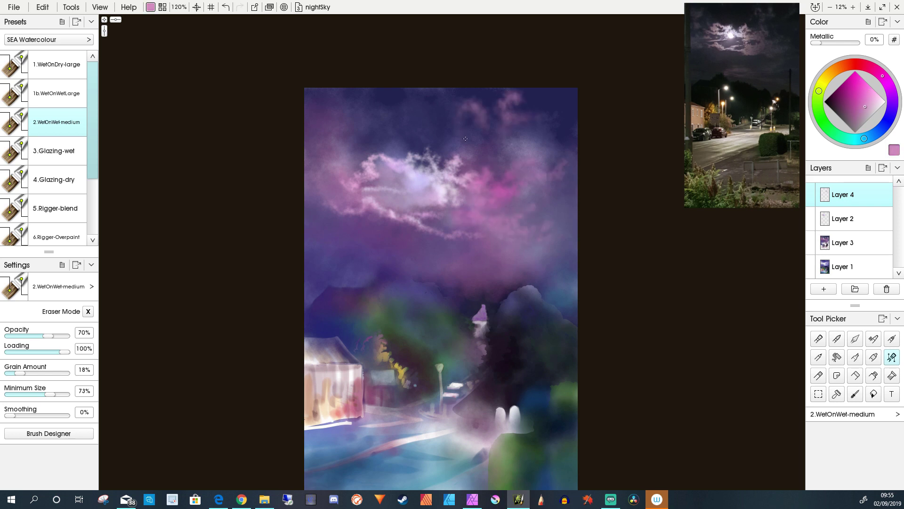
pyautogui.moveTo(570, 94); pyautogui.dragTo(531, 136)
# Step: Sample dark navy, add a layer above Layer 4, and paint dark sky gaps above and inside the moonlit cloud
pyautogui.keyDown('alt'); pyautogui.click(531, 136); pyautogui.keyUp('alt')
pyautogui.hotkey('ctrl', 'shift', 'n')
pyautogui.moveTo(471, 151)
pyautogui.mouseDown()
pyautogui.moveTo(442, 155)
pyautogui.moveTo(428, 167)
pyautogui.moveTo(443, 184)
pyautogui.mouseUp()
pyautogui.moveTo(464, 137); pyautogui.dragTo(435, 150)
pyautogui.moveTo(400, 121); pyautogui.dragTo(424, 160)
pyautogui.moveTo(452, 94)
pyautogui.mouseDown()
pyautogui.moveTo(368, 141)
pyautogui.moveTo(386, 181)
pyautogui.mouseUp()
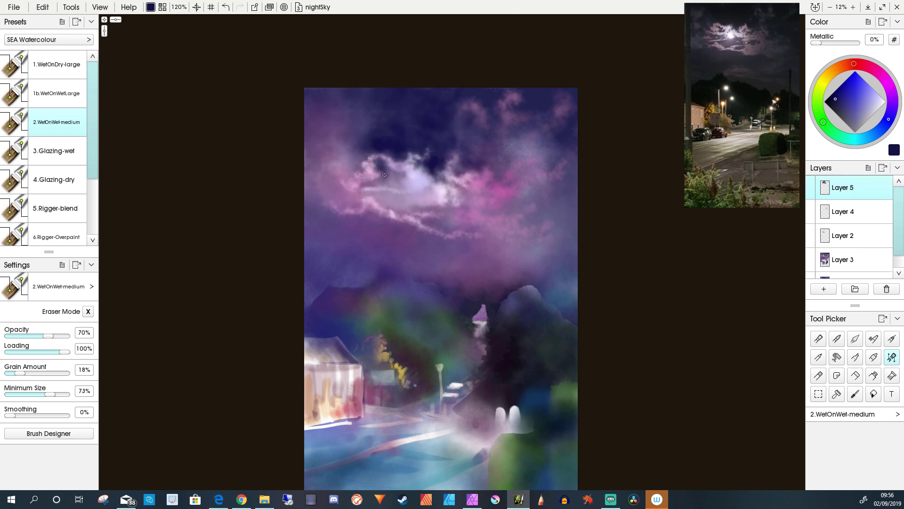
# Step: Paint more dark navy sky patches between the clouds along the right and left sides of the sky
pyautogui.moveTo(476, 127)
pyautogui.mouseDown()
pyautogui.moveTo(456, 173)
pyautogui.moveTo(523, 200)
pyautogui.mouseUp()
pyautogui.moveTo(562, 130)
pyautogui.mouseDown()
pyautogui.moveTo(522, 170)
pyautogui.moveTo(565, 219)
pyautogui.mouseUp()
pyautogui.moveTo(329, 92); pyautogui.dragTo(358, 163)
pyautogui.moveTo(377, 94)
pyautogui.mouseDown()
pyautogui.moveTo(333, 170)
pyautogui.moveTo(367, 245)
pyautogui.moveTo(340, 271)
pyautogui.mouseUp()
# Step: Wash navy around the right-hand treetops and soften their edges with 8.Blender-wet
pyautogui.moveTo(526, 272); pyautogui.dragTo(575, 325)
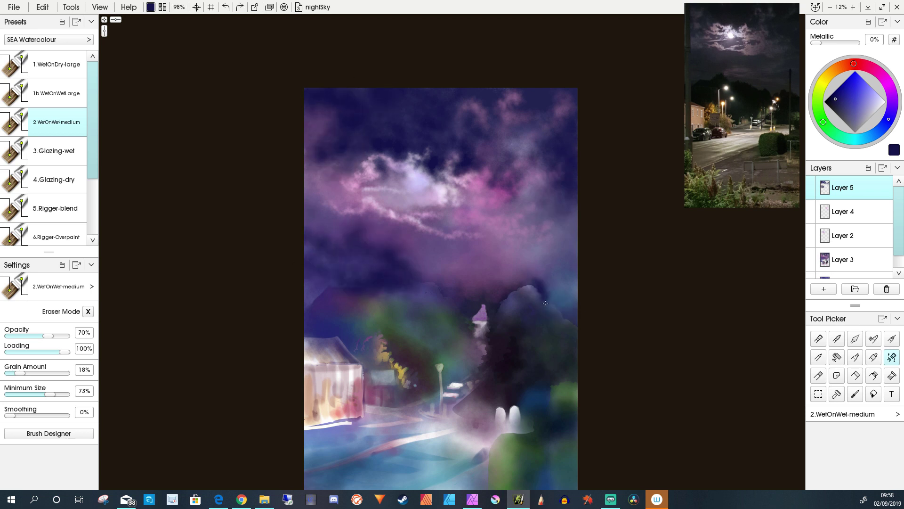
pyautogui.moveTo(547, 283); pyautogui.dragTo(576, 322)
pyautogui.moveTo(577, 263); pyautogui.dragTo(529, 282)
pyautogui.press('8')
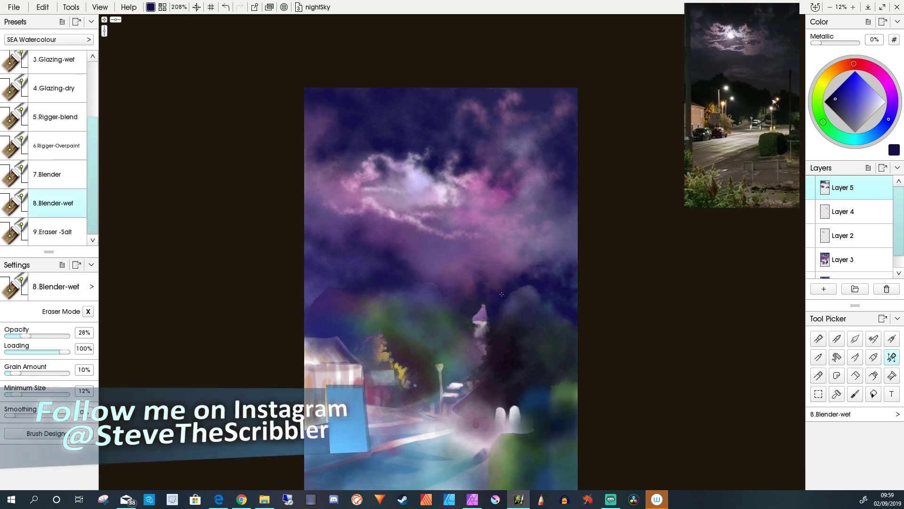
pyautogui.press('k')
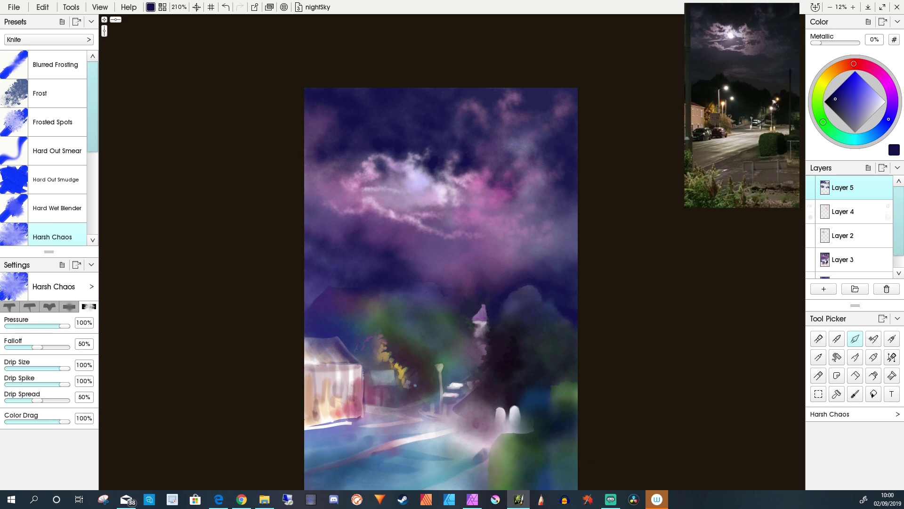
# Step: Merge the cloud layers down into Layer 1 and set up an empty Layer 2 above it
pyautogui.rightClick(843, 241)
pyautogui.click(777, 396)
pyautogui.rightClick(843, 241)
pyautogui.click(777, 396)
pyautogui.rightClick(843, 242)
pyautogui.click(777, 396)
pyautogui.rightClick(843, 242)
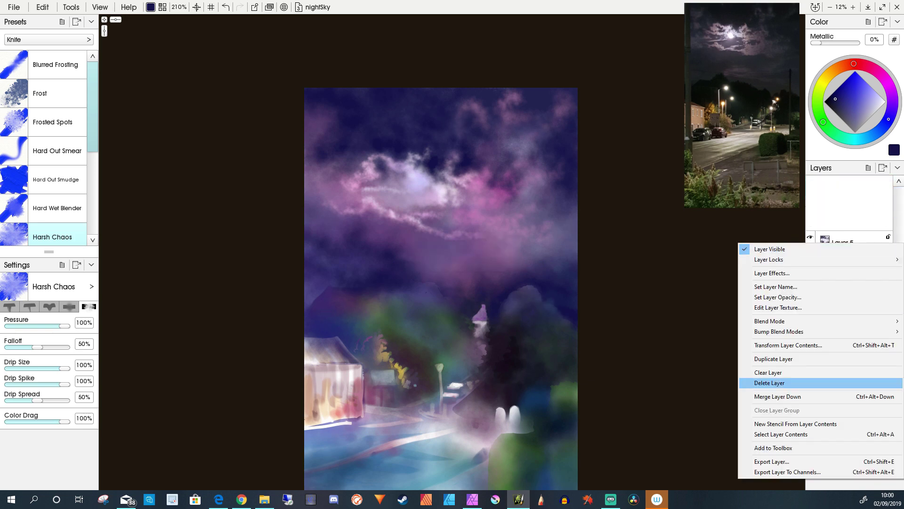
pyautogui.click(770, 383)
pyautogui.rightClick(843, 242)
pyautogui.press('Escape')
# Step: Paint a glowing white moon in the cloud gap on Layer 2 with 4.Glazing-dry and 6.Rigger-Overpaint, and soften its edges
pyautogui.press('w')
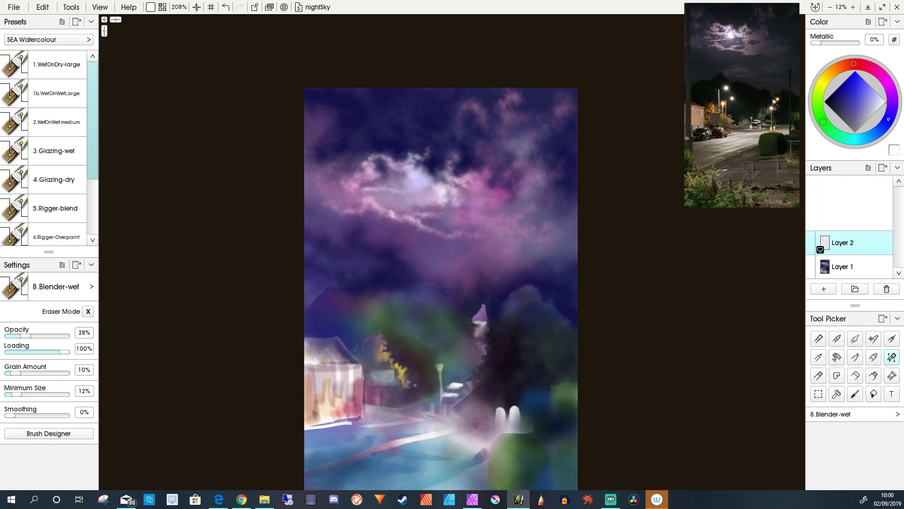
pyautogui.click(56, 180)
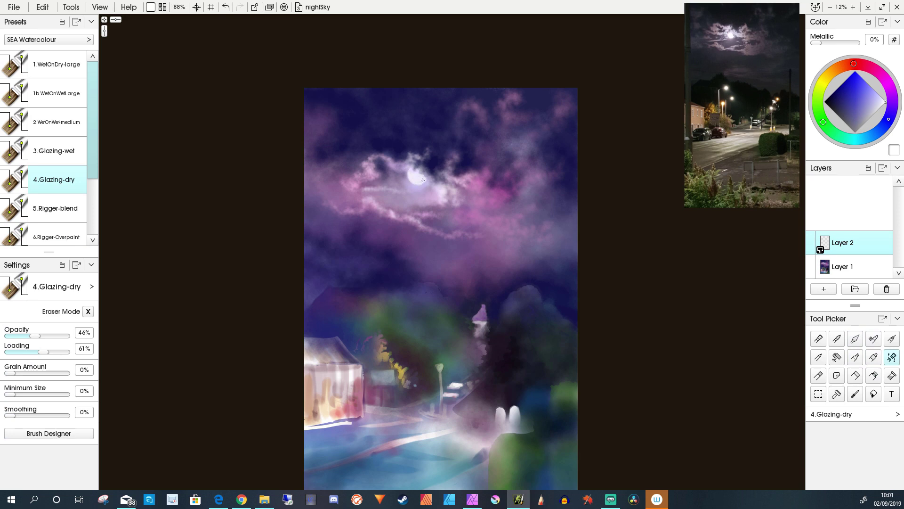
pyautogui.scroll(8, 416, 179)
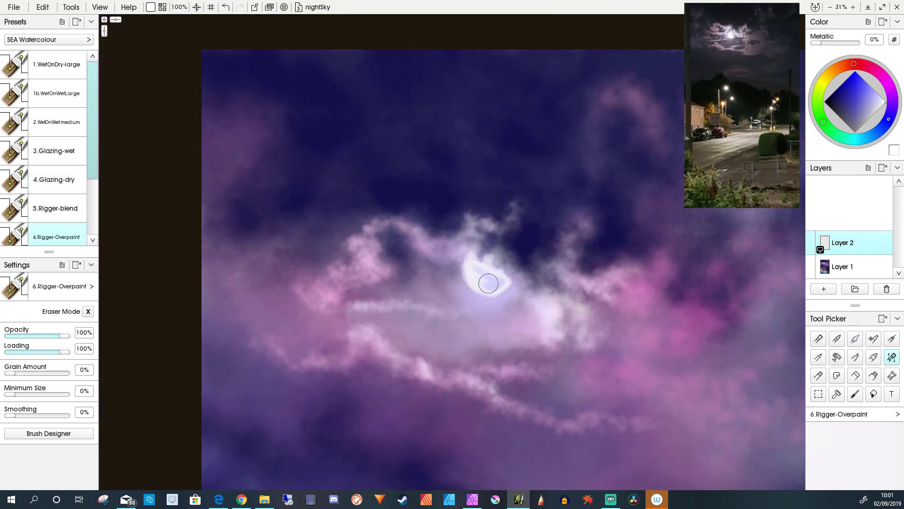
pyautogui.moveTo(480, 301); pyautogui.dragTo(490, 280)
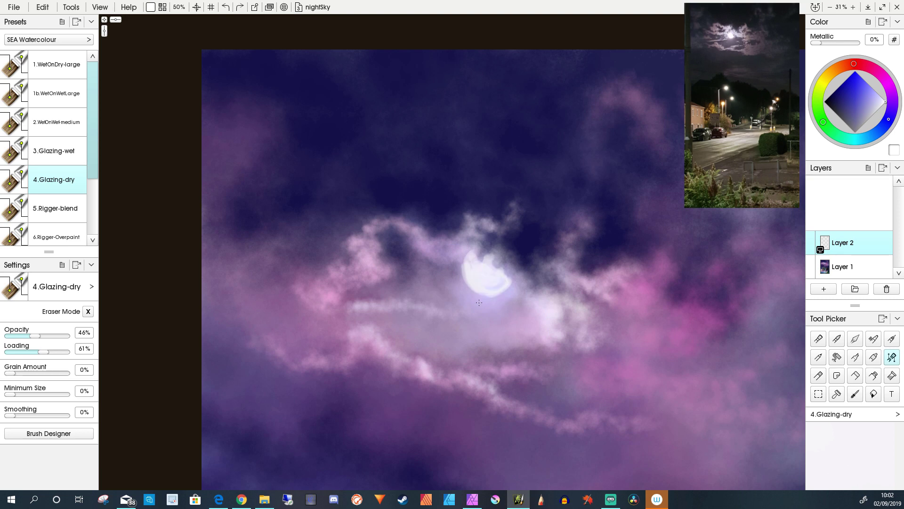
pyautogui.press('k')
pyautogui.press('w')
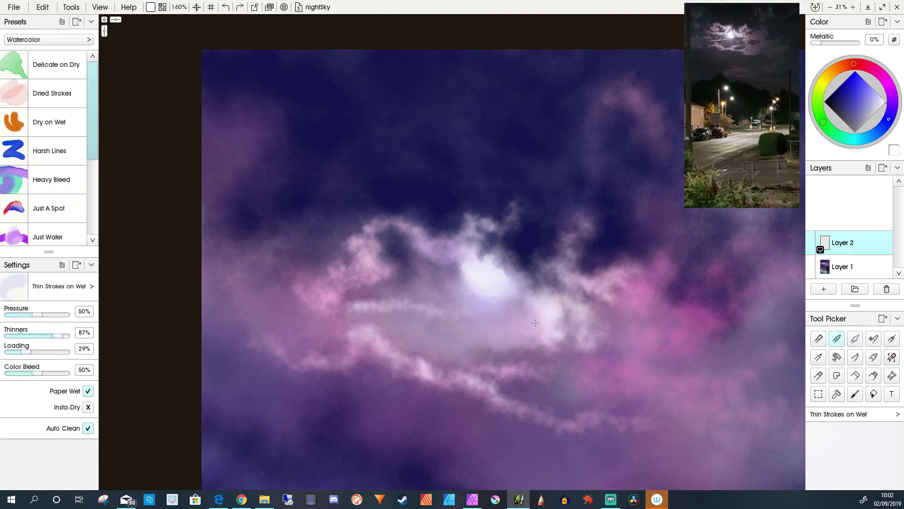
pyautogui.press('b')
# Step: Sample near-black purple, add a layer below Layer 2, and paint the dark tree masses from the right side to above the house
pyautogui.scroll(-5, 471, 363)
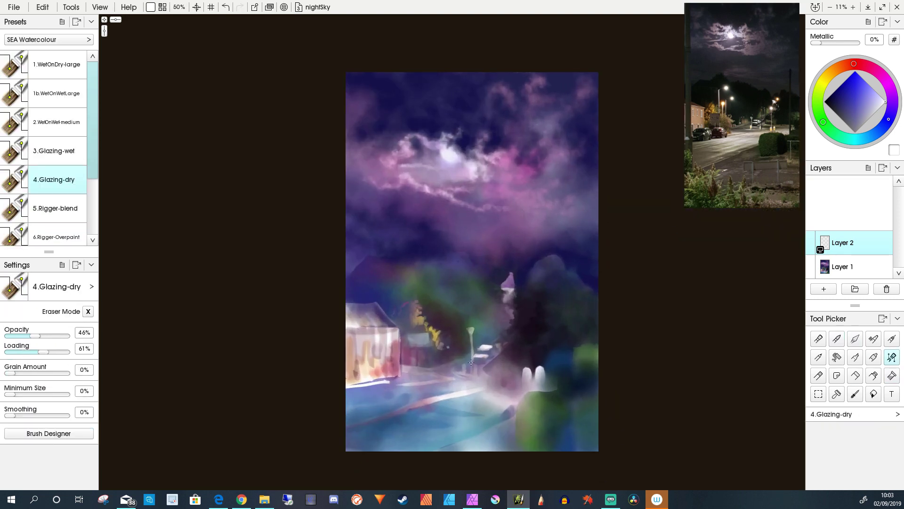
pyautogui.keyDown('alt'); pyautogui.click(539, 324); pyautogui.keyUp('alt')
pyautogui.hotkey('ctrl', 'shift', 'n')
pyautogui.moveTo(589, 316); pyautogui.dragTo(573, 353)
pyautogui.moveTo(514, 320); pyautogui.dragTo(504, 391)
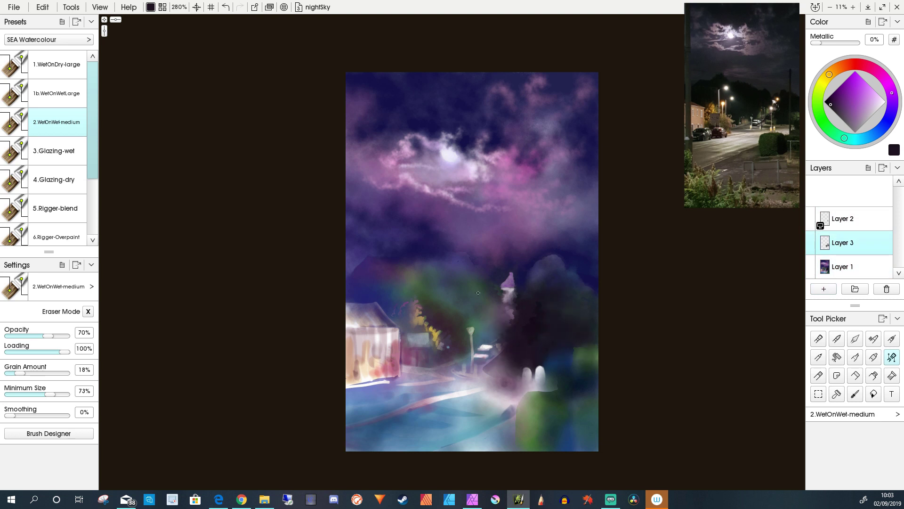
pyautogui.moveTo(478, 293)
pyautogui.mouseDown()
pyautogui.moveTo(485, 265)
pyautogui.moveTo(494, 311)
pyautogui.moveTo(424, 254)
pyautogui.moveTo(417, 268)
pyautogui.moveTo(401, 264)
pyautogui.moveTo(458, 306)
pyautogui.mouseUp()
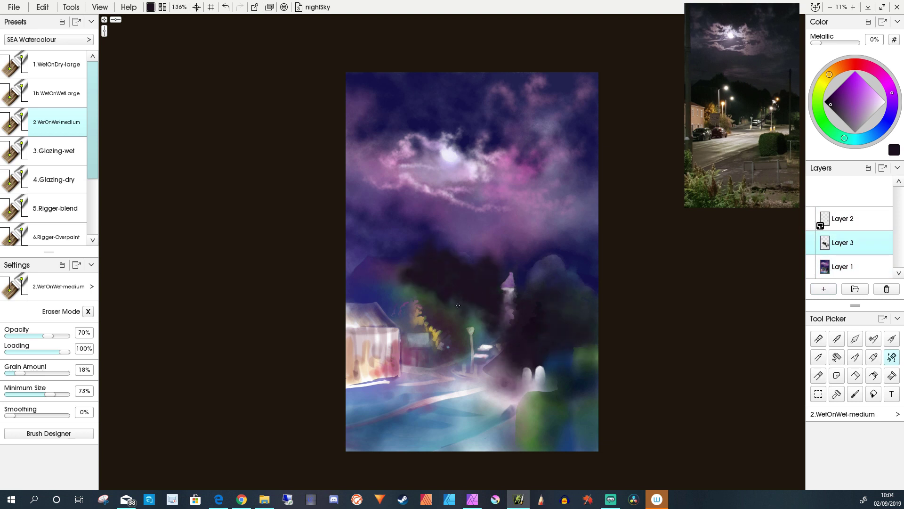
pyautogui.rightClick(359, 263)
pyautogui.moveTo(391, 273); pyautogui.dragTo(355, 281)
# Step: Sample navy, grey-green and near-black in turn to rework the right-hand trees' skyline and the foreground hedge
pyautogui.keyDown('alt'); pyautogui.click(573, 279); pyautogui.keyUp('alt')
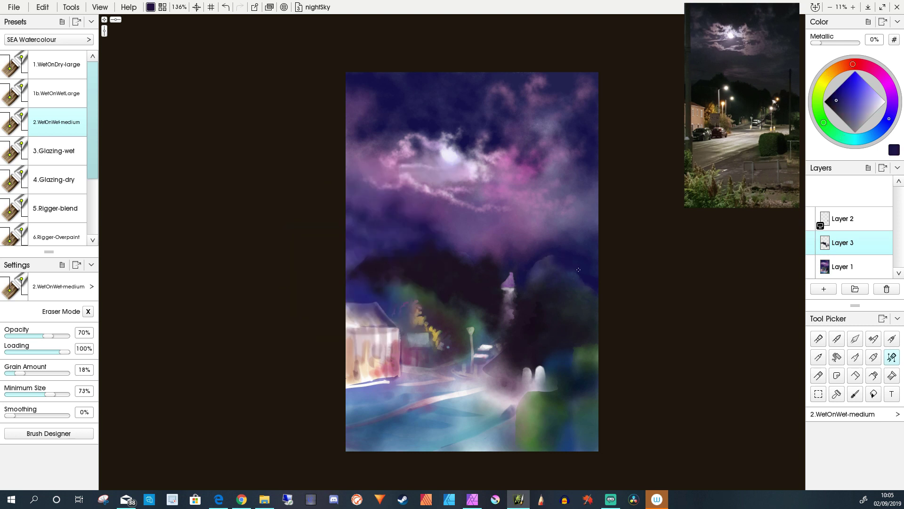
pyautogui.keyDown('alt'); pyautogui.click(537, 275); pyautogui.keyUp('alt')
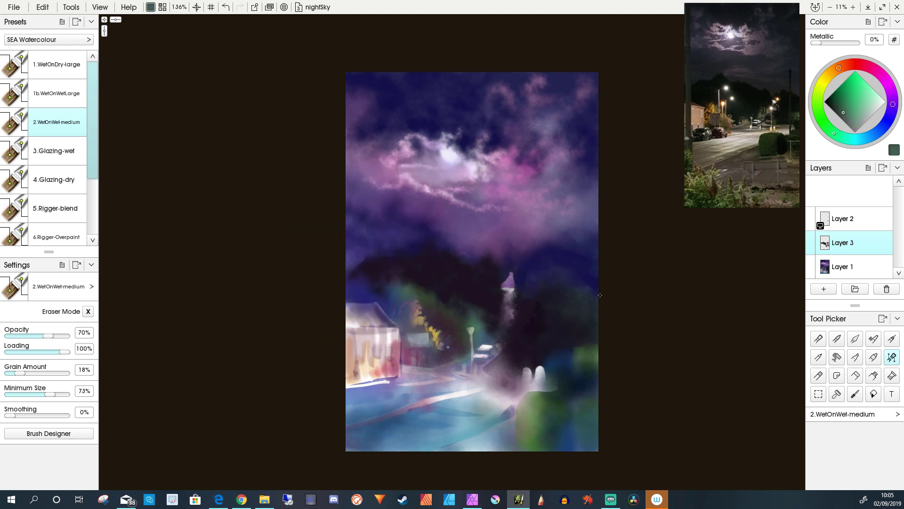
pyautogui.keyDown('alt'); pyautogui.click(554, 271); pyautogui.keyUp('alt')
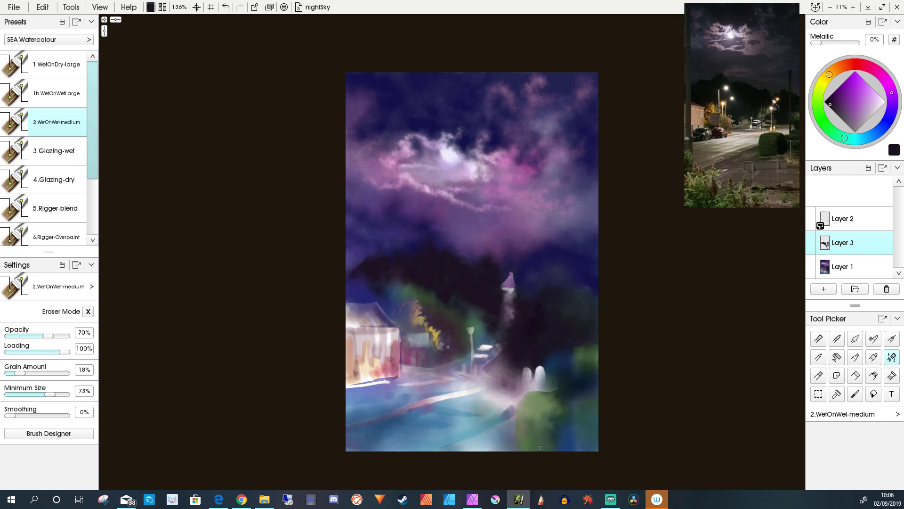
# Step: Glaze thin yellow-ochre lamp posts on Layer 3 with 4.Glazing-dry, and top them with white glows on Layer 2 using 2.WetOnWet-medium
pyautogui.keyDown('alt'); pyautogui.click(539, 374); pyautogui.keyUp('alt')
pyautogui.press('4')
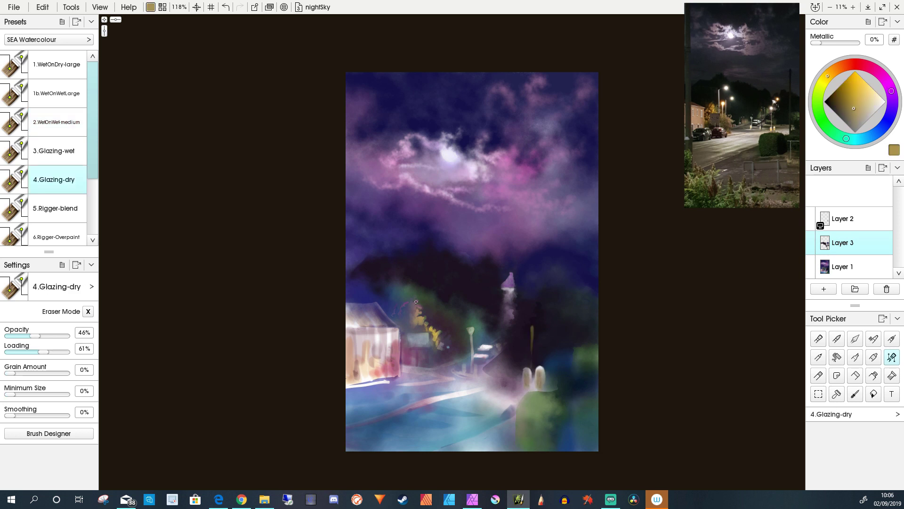
pyautogui.hotkey('ctrl', 'z')
pyautogui.keyDown('alt'); pyautogui.click(407, 311); pyautogui.keyUp('alt')
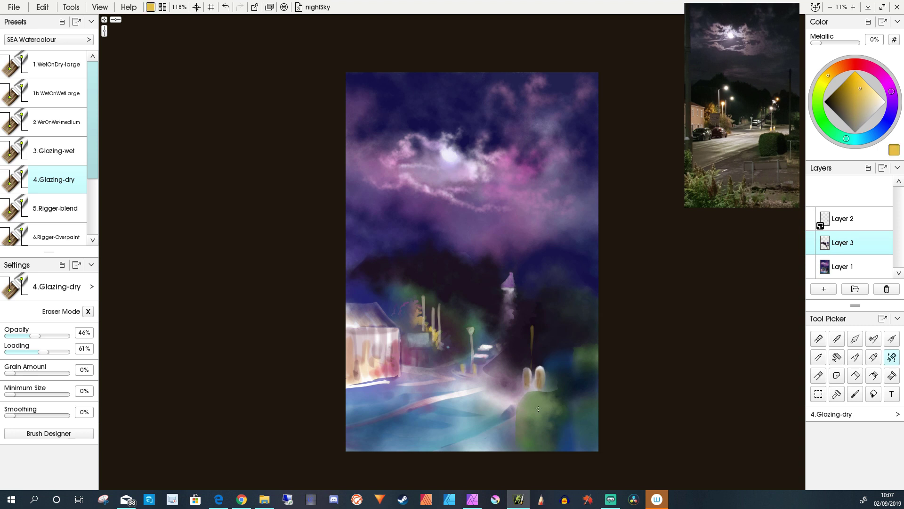
pyautogui.press('2')
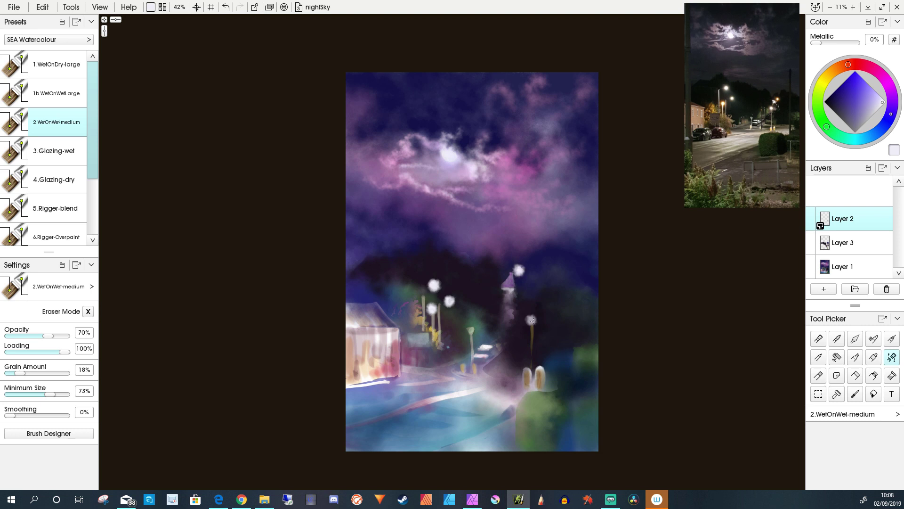
# Step: Ring the street lamps with orange, amber and red-orange halos on a new layer, and merge it and Layer 3 into Layer 1
pyautogui.keyDown('alt'); pyautogui.click(436, 309); pyautogui.keyUp('alt')
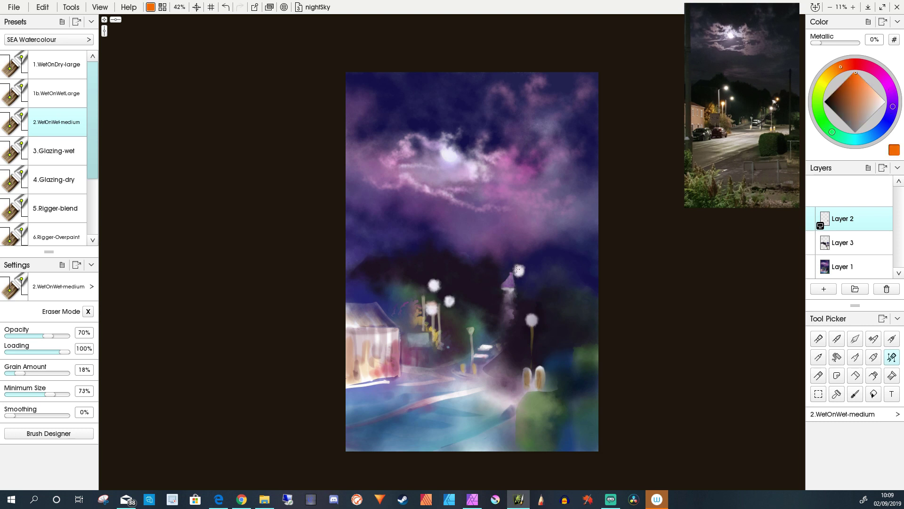
pyautogui.hotkey('ctrl', 'shift', 'n')
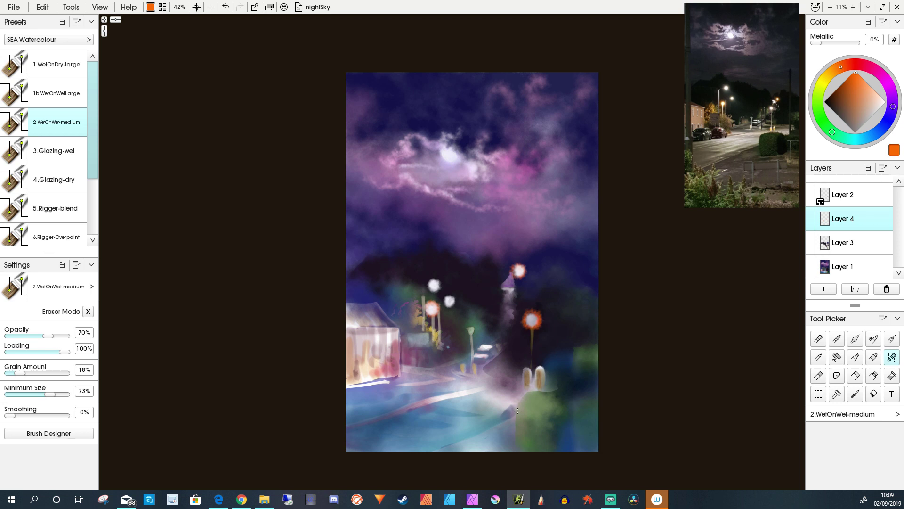
pyautogui.keyDown('alt'); pyautogui.click(430, 286); pyautogui.keyUp('alt')
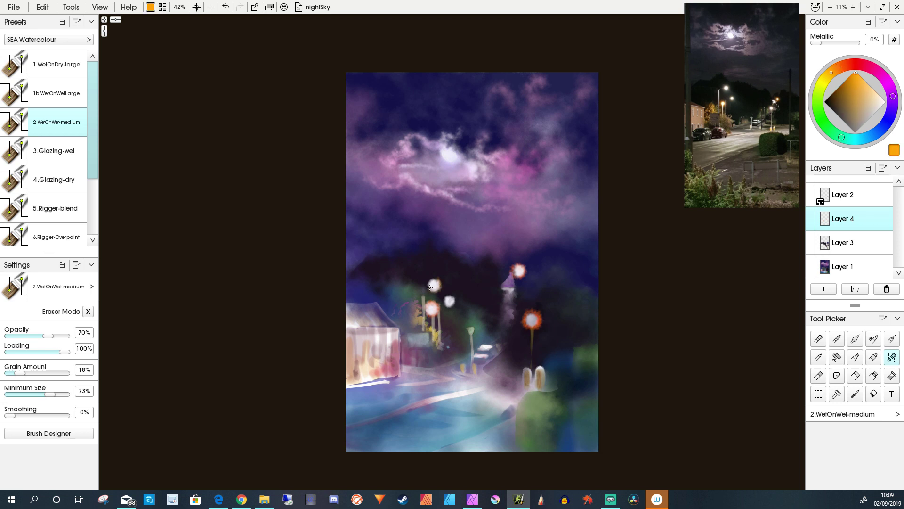
pyautogui.keyDown('alt'); pyautogui.click(527, 316); pyautogui.keyUp('alt')
pyautogui.hotkey('ctrl', 'e')
pyautogui.hotkey('ctrl', 'e')
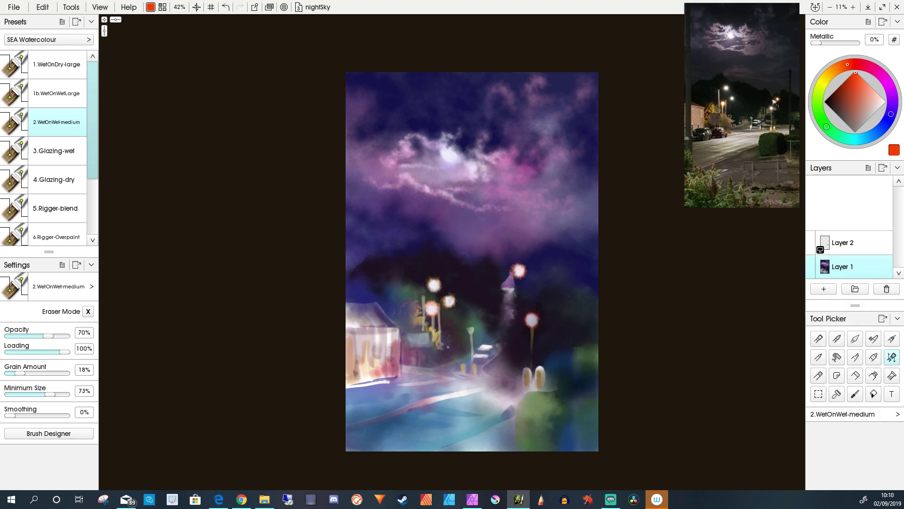
# Step: Dab pale pink highlights along the distant lit curve on Layer 2 with 4.Glazing-dry, and soften around the bollards with the Harsh Chaos knife
pyautogui.keyDown('alt'); pyautogui.click(488, 347); pyautogui.keyUp('alt')
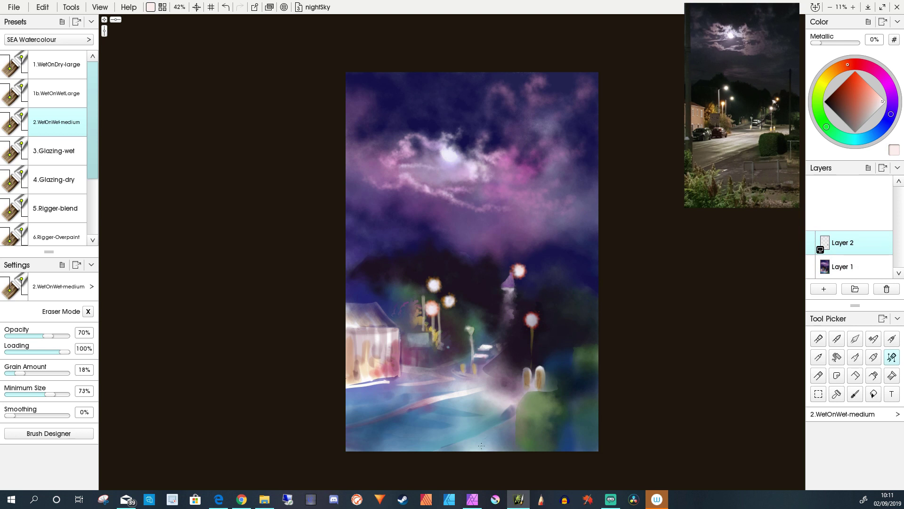
pyautogui.press('4')
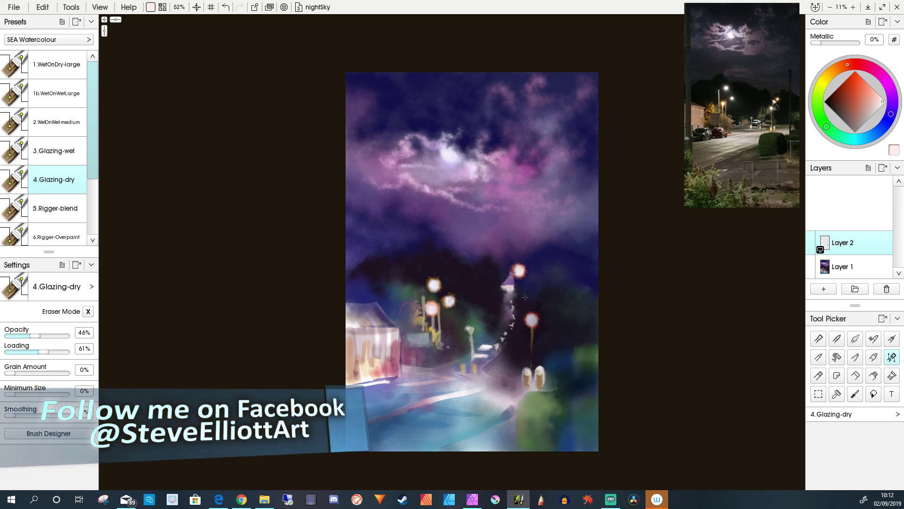
pyautogui.press('k')
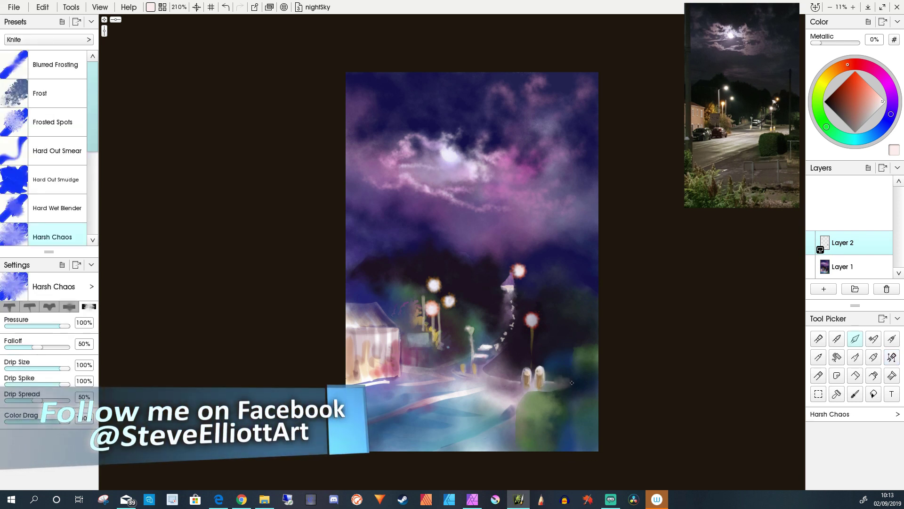
pyautogui.press('w')
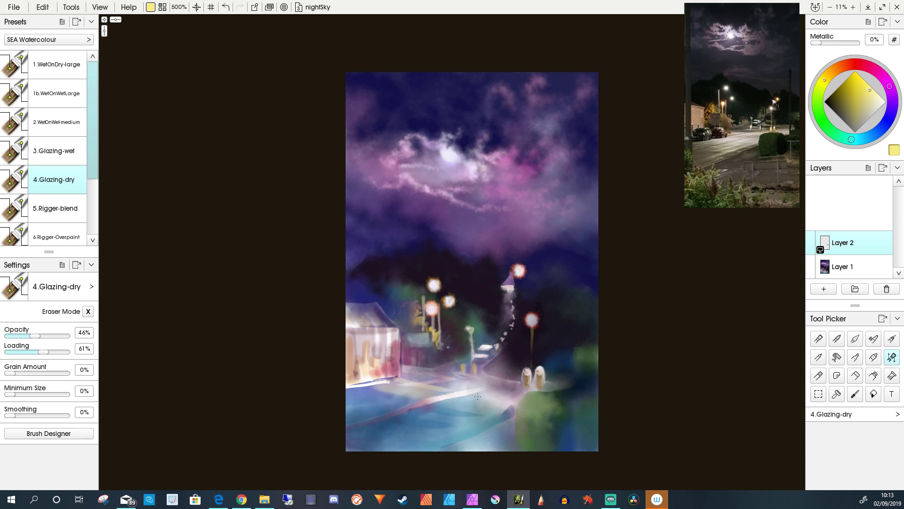
# Step: Glaze soft yellow and pink-violet bands across the foreground road with 4.Glazing-dry, blending them with the Harsh Chaos knife
pyautogui.moveTo(477, 396); pyautogui.dragTo(348, 424)
pyautogui.moveTo(513, 445); pyautogui.dragTo(412, 420)
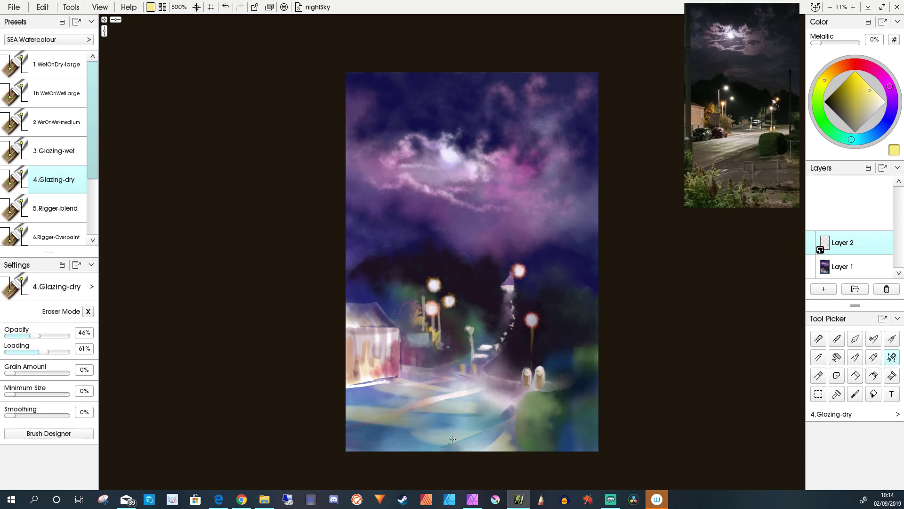
pyautogui.press('k')
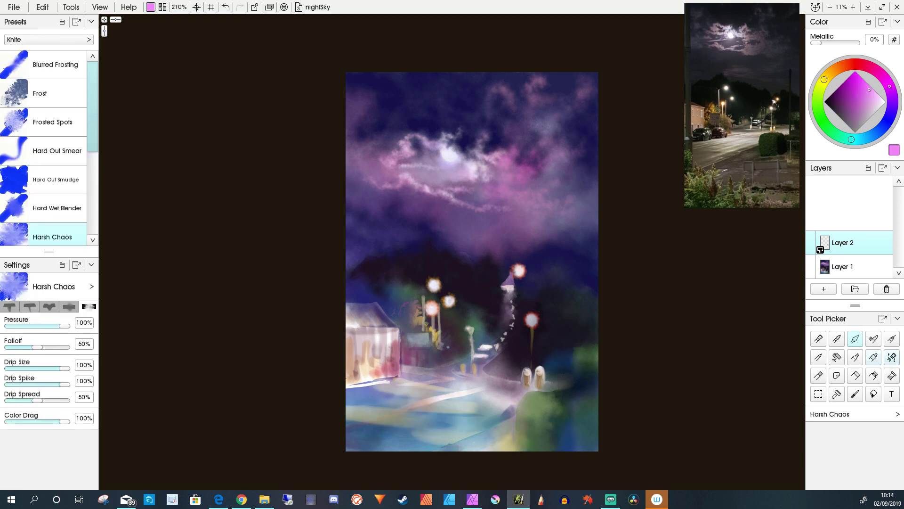
pyautogui.press('w')
pyautogui.moveTo(380, 434); pyautogui.dragTo(441, 447)
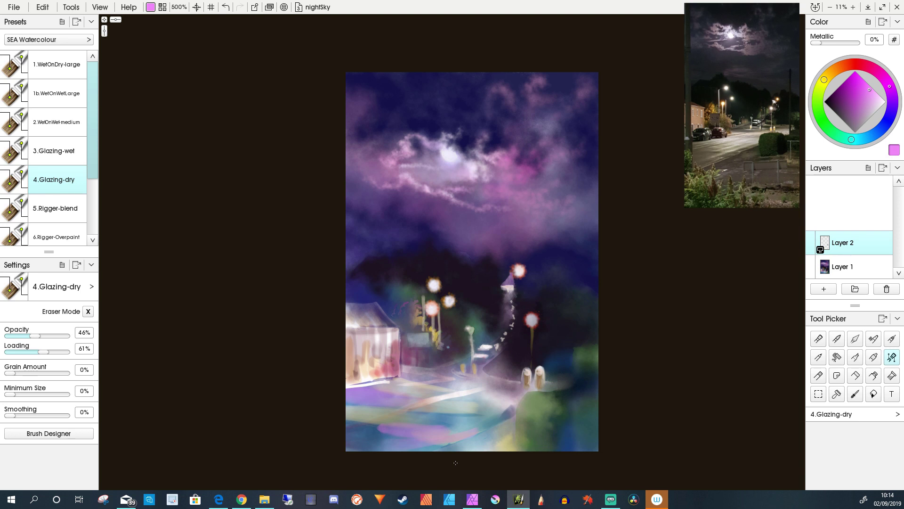
# Step: Add a layer below Layer 2 and paint a dark telegraph pole with thin wires beside the street lamps, glazing its lower part olive
pyautogui.hotkey('ctrl', 'shift', 'n')
pyautogui.keyDown('alt'); pyautogui.click(531, 320); pyautogui.keyUp('alt')
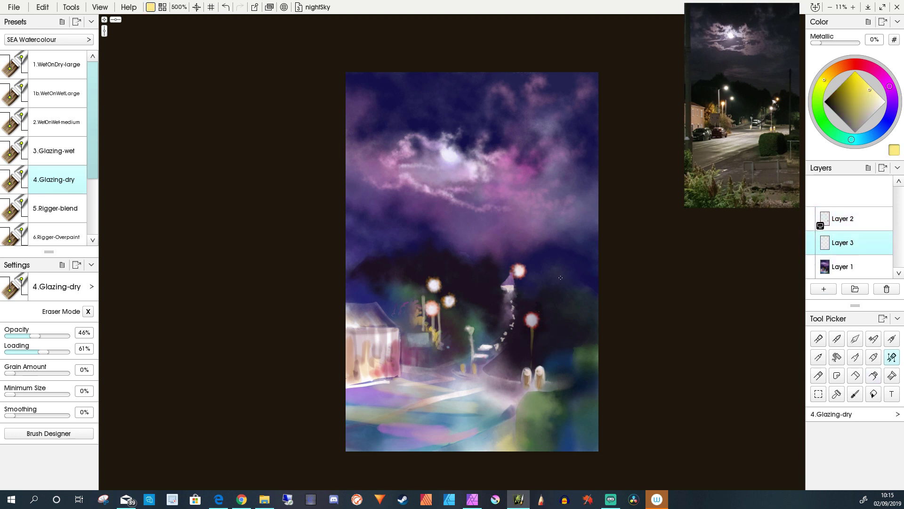
pyautogui.keyDown('alt'); pyautogui.click(566, 362); pyautogui.keyUp('alt')
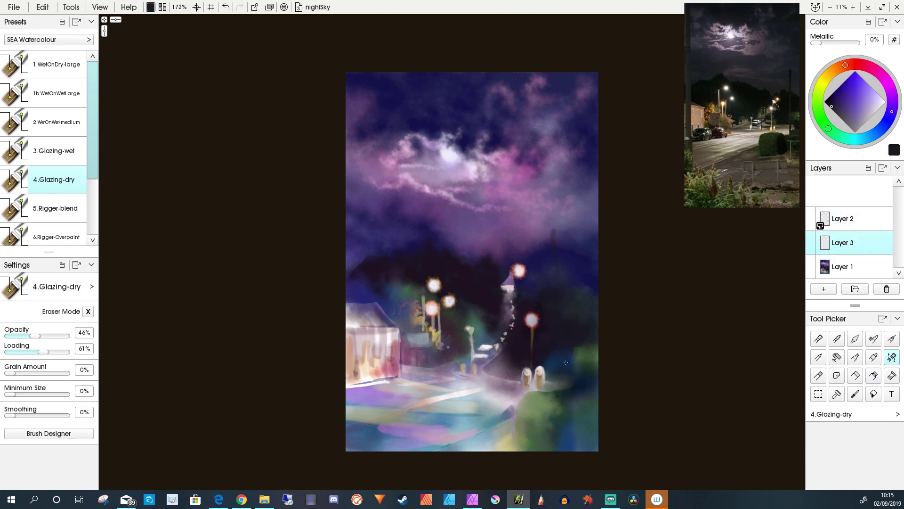
pyautogui.keyDown('alt'); pyautogui.click(574, 388); pyautogui.keyUp('alt')
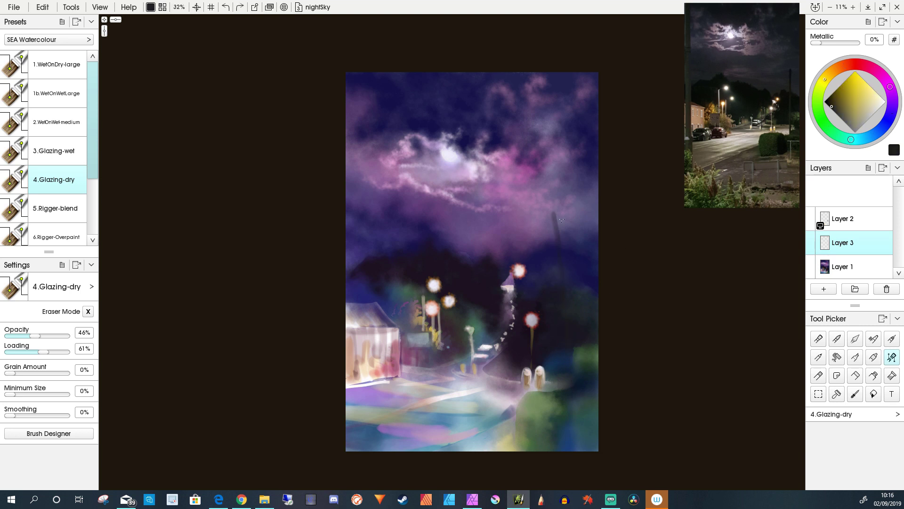
pyautogui.moveTo(562, 284); pyautogui.dragTo(571, 353)
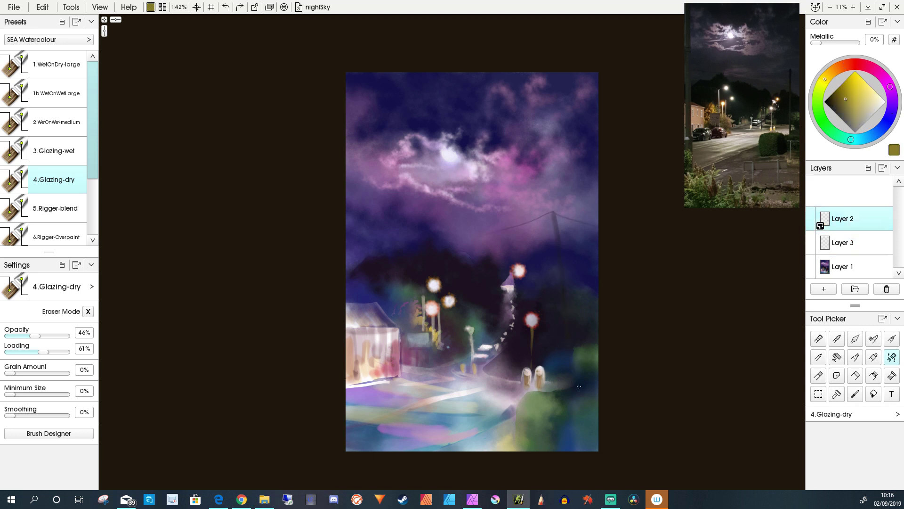
pyautogui.press('k')
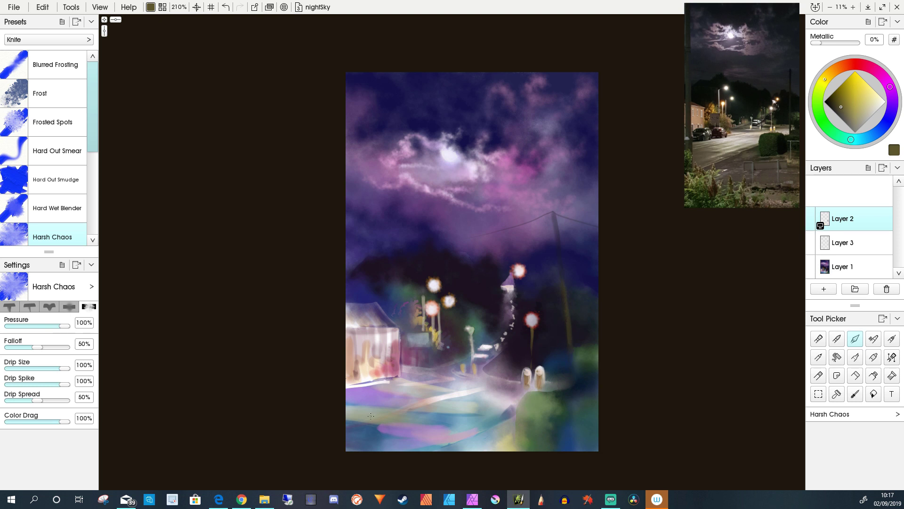
# Step: Paint bright yellow-green leafy highlights along the top of the foreground hedge with 2.WetOnWet-medium
pyautogui.press('w')
pyautogui.press(',')
pyautogui.keyDown('alt'); pyautogui.click(540, 408); pyautogui.keyUp('alt')
pyautogui.moveTo(556, 394); pyautogui.dragTo(542, 395)
pyautogui.press(',')
pyautogui.press(',')
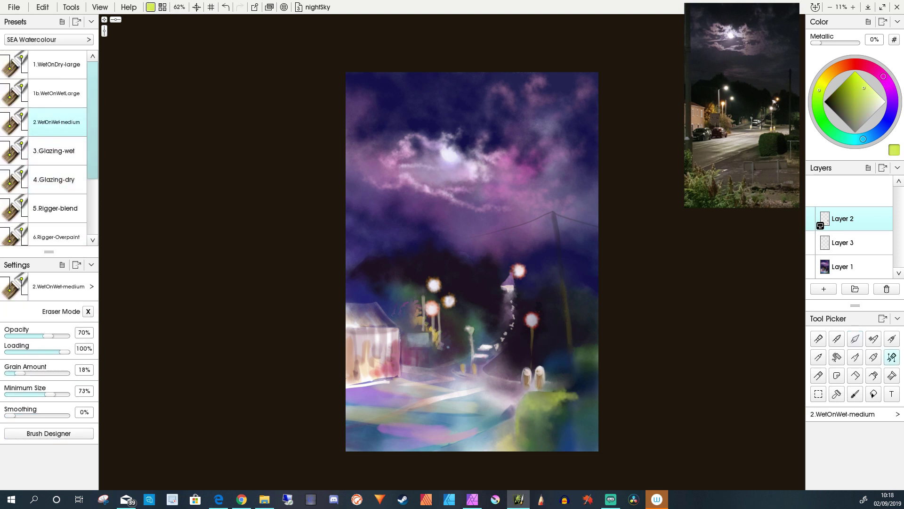
# Step: Sample ochre and paint lit yellow foliage between the house and the lamp posts, then pick pale cream with 4.Glazing-dry
pyautogui.keyDown('alt'); pyautogui.click(537, 376); pyautogui.keyUp('alt')
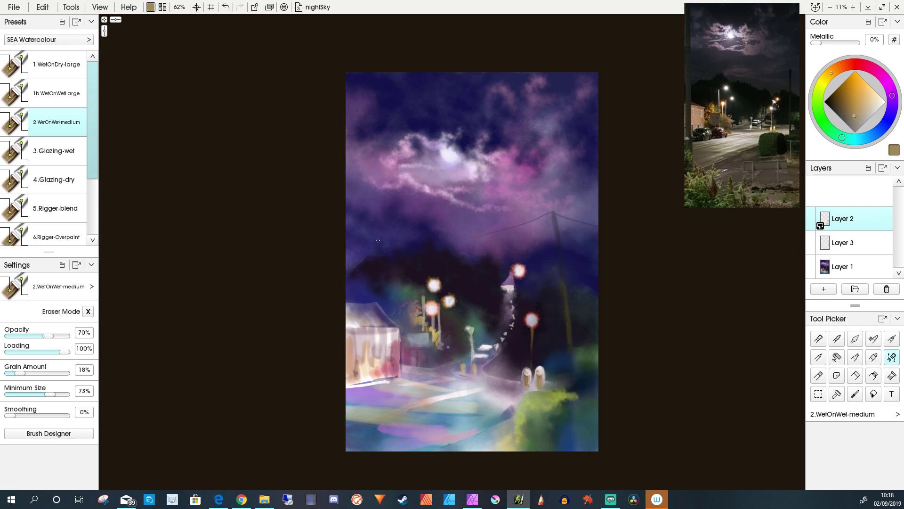
pyautogui.moveTo(410, 330); pyautogui.dragTo(397, 305)
pyautogui.keyDown('alt'); pyautogui.click(406, 307); pyautogui.keyUp('alt')
pyautogui.press('4')
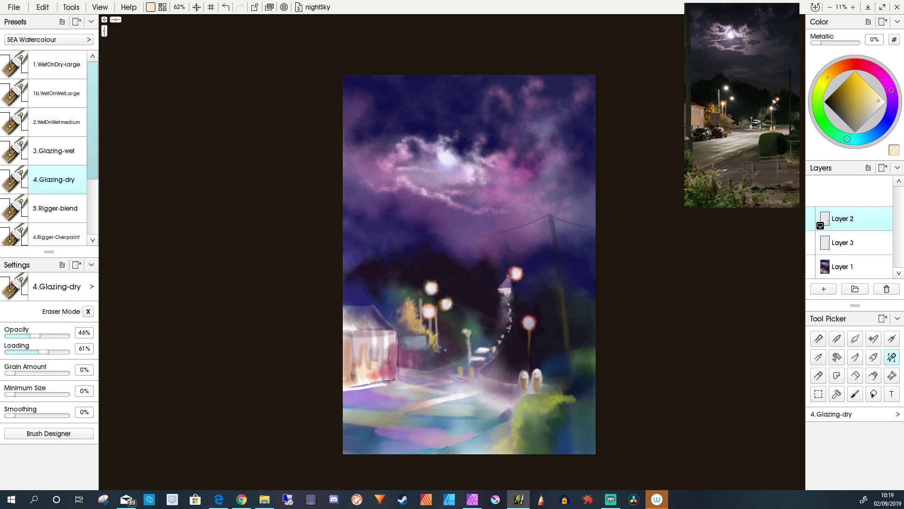
# Step: Glaze orange-red foliage beside the house and a pale yellow bush below the lamps, breaking them up with the Harsh Chaos knife
pyautogui.keyDown('alt'); pyautogui.click(403, 336); pyautogui.keyUp('alt')
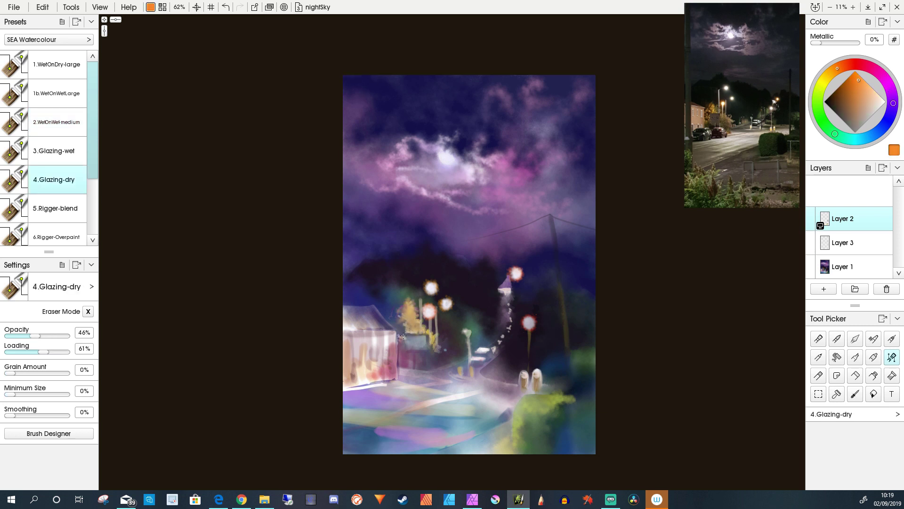
pyautogui.press('k')
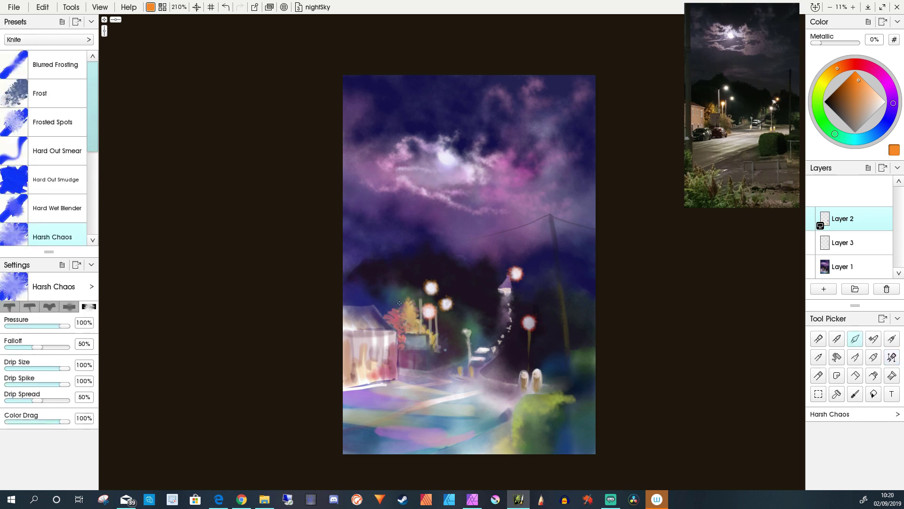
pyautogui.press('w')
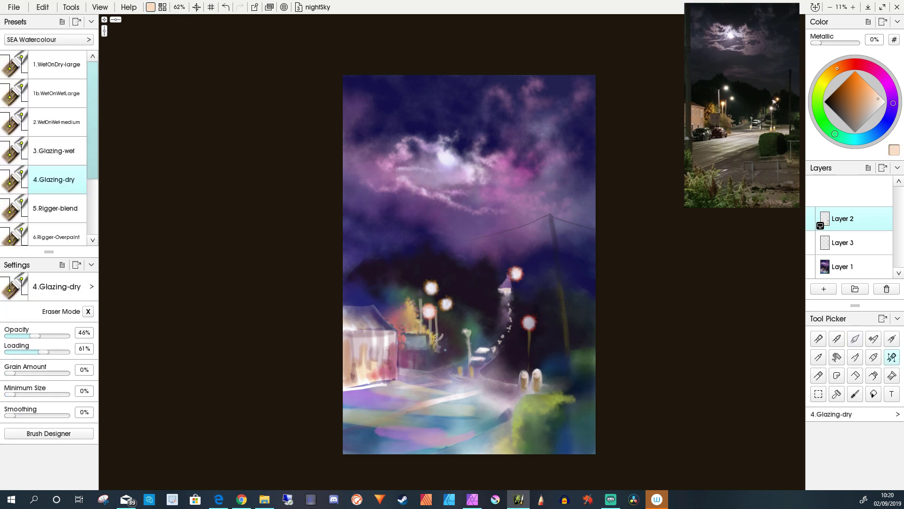
pyautogui.keyDown('alt'); pyautogui.click(443, 354); pyautogui.keyUp('alt')
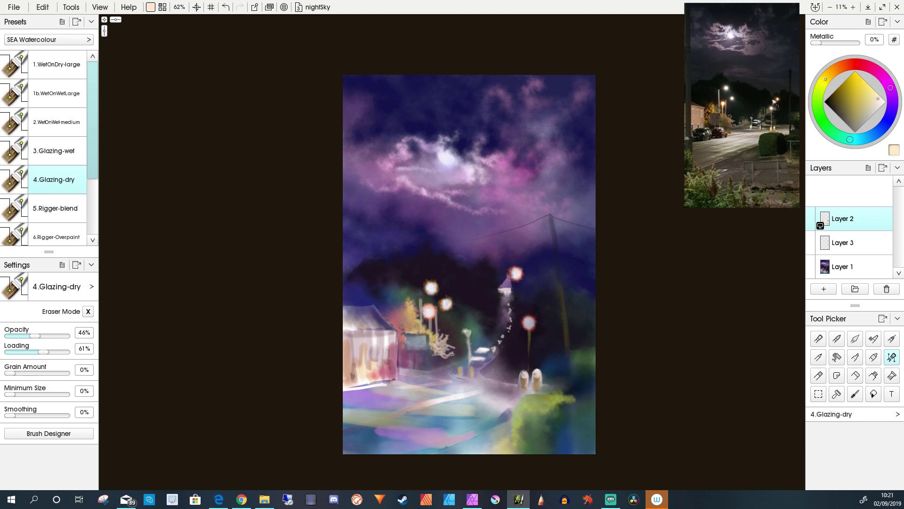
pyautogui.press('k')
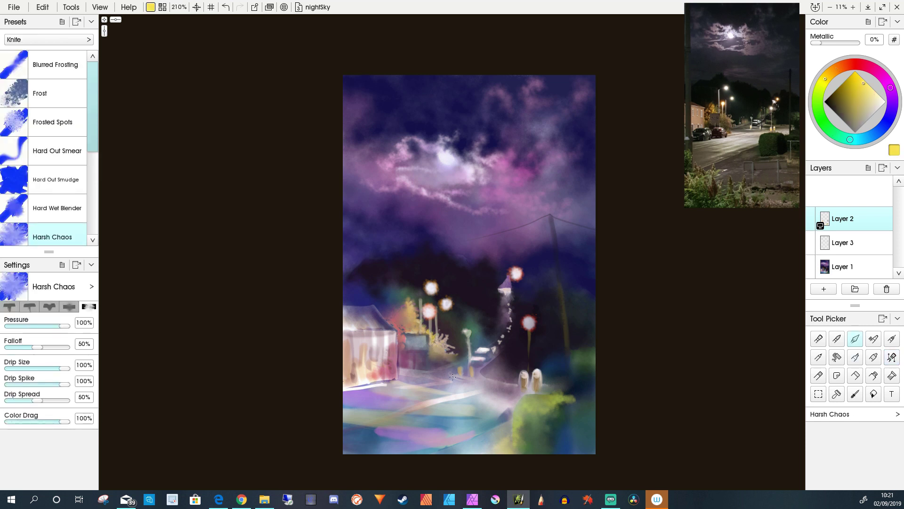
# Step: Sketch a cream outline of a parked car in front of the house on Layer 3 with 6.Rigger-Overpaint
pyautogui.hotkey('ctrl', 'Down')
pyautogui.press('w')
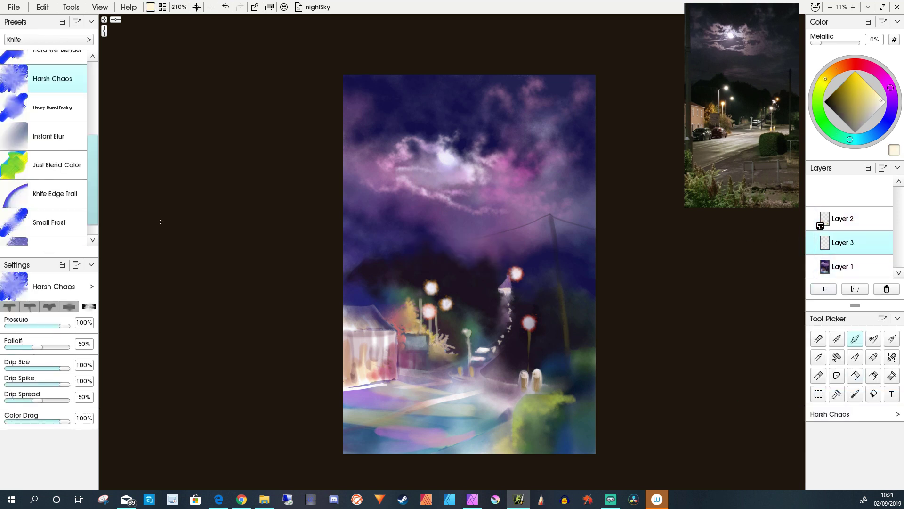
pyautogui.click(57, 237)
pyautogui.scroll(5, 398, 365)
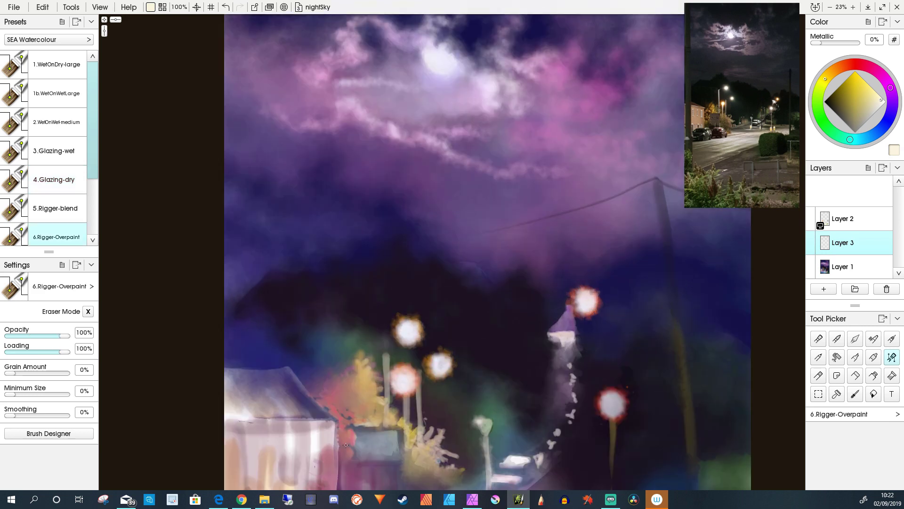
pyautogui.moveTo(370, 325)
pyautogui.mouseDown()
pyautogui.moveTo(309, 287)
pyautogui.moveTo(316, 309)
pyautogui.moveTo(359, 315)
pyautogui.moveTo(301, 306)
pyautogui.moveTo(267, 317)
pyautogui.moveTo(307, 294)
pyautogui.moveTo(311, 316)
pyautogui.mouseUp()
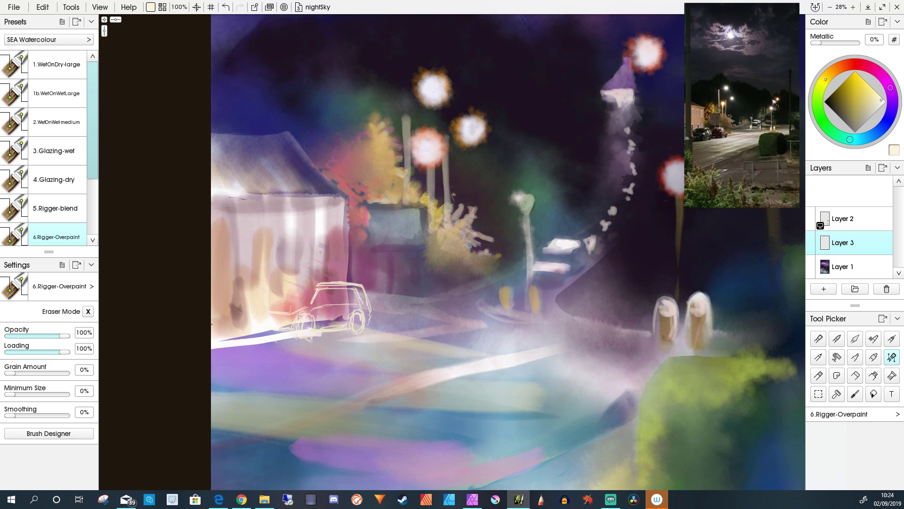
# Step: Undo the last car strokes and redraw the outline of the car's bonnet and rear
pyautogui.hotkey('ctrl', 'z')
pyautogui.hotkey('ctrl', 'z')
pyautogui.hotkey('ctrl', 'z')
pyautogui.hotkey('ctrl', 'z')
pyautogui.hotkey('ctrl', 'z')
pyautogui.hotkey('ctrl', 'z')
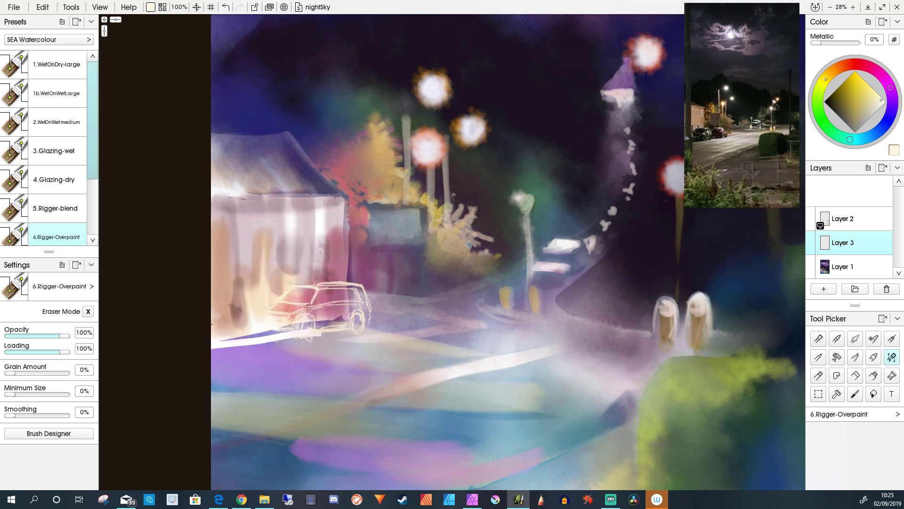
pyautogui.hotkey('ctrl', 'y')
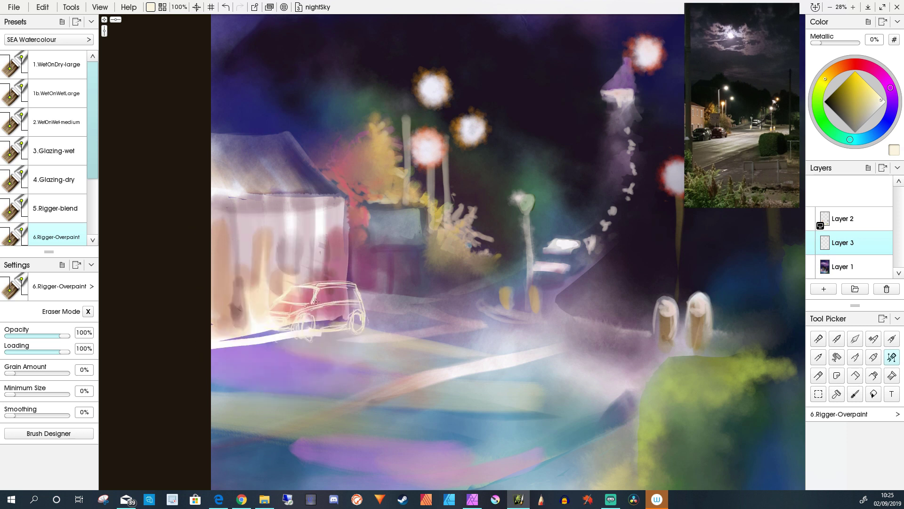
# Step: Sketch a second, smaller parked car behind the first with the same cream line
pyautogui.moveTo(359, 309); pyautogui.dragTo(382, 300)
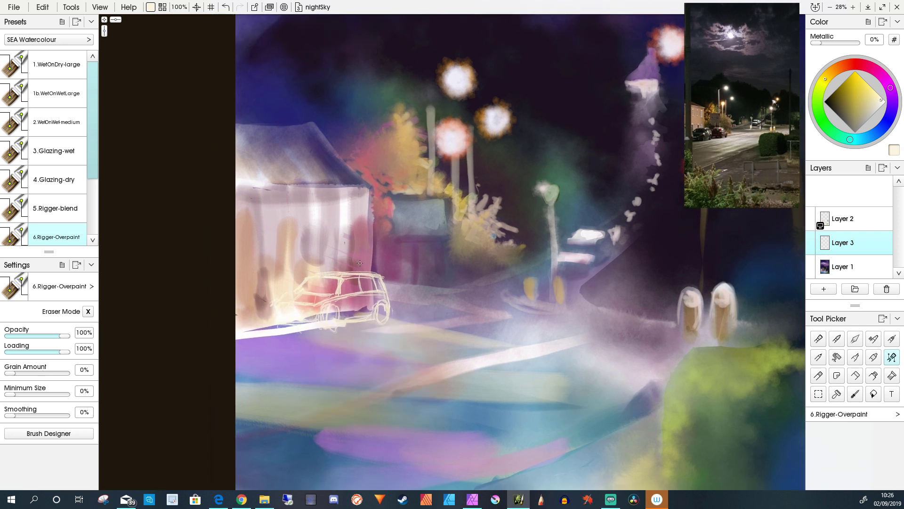
pyautogui.moveTo(387, 289)
pyautogui.mouseDown()
pyautogui.moveTo(395, 277)
pyautogui.moveTo(438, 285)
pyautogui.mouseUp()
pyautogui.moveTo(389, 309)
pyautogui.mouseDown()
pyautogui.moveTo(401, 291)
pyautogui.moveTo(445, 310)
pyautogui.mouseUp()
# Step: Transform the car sketches on Layer 3, scaling them to 112% width and height
pyautogui.scroll(-2, 371, 353)
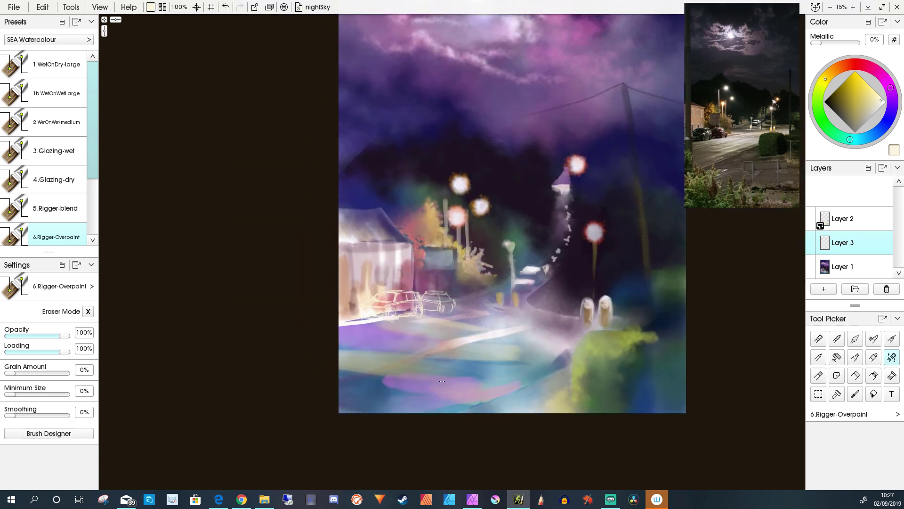
pyautogui.click(42, 7)
pyautogui.click(61, 155)
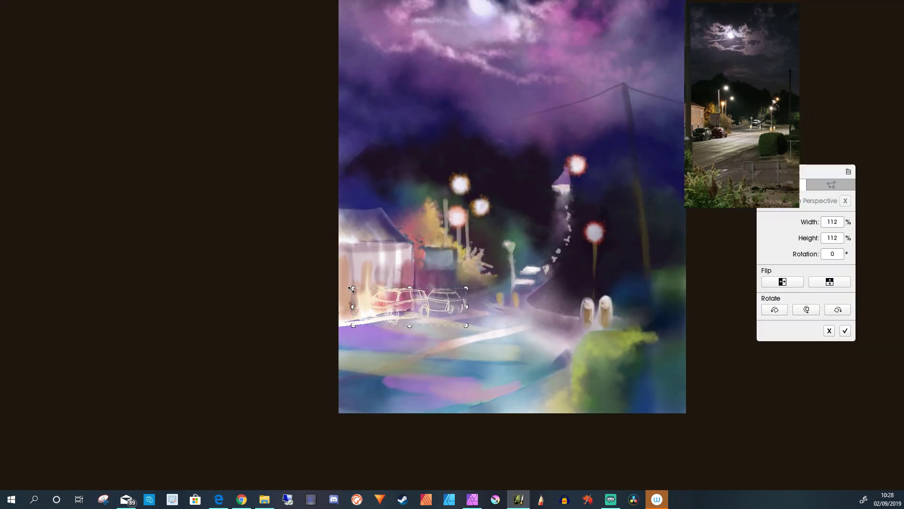
pyautogui.click(845, 330)
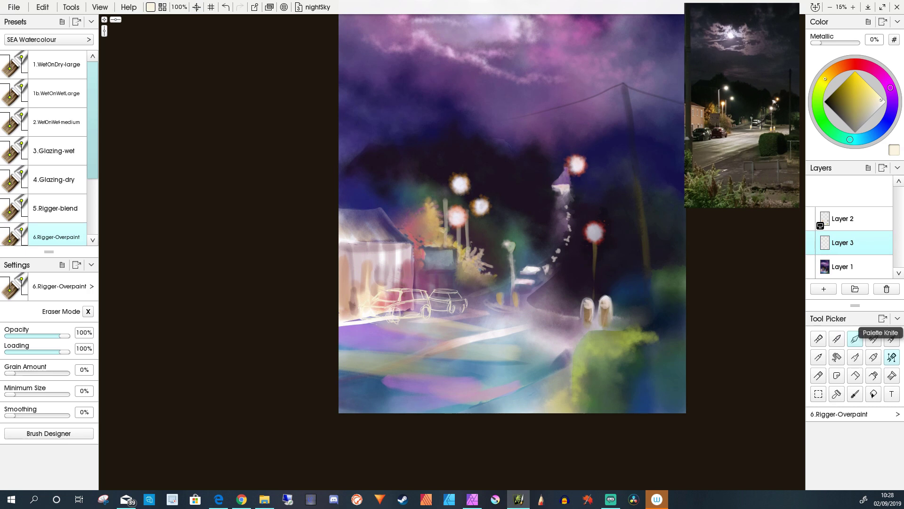
# Step: Paste a copy of the car outlines as a new layer and place it slightly lower and closer to the house
pyautogui.hotkey('ctrl', 'v')
pyautogui.moveTo(410, 306); pyautogui.dragTo(382, 320)
pyautogui.click(845, 331)
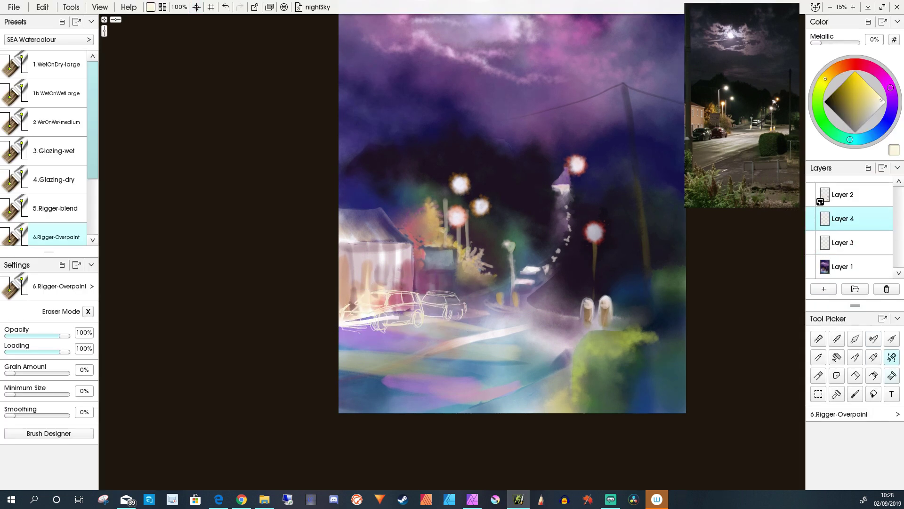
# Step: Glaze colour into the cars on Layer 4 with 4.Glazing-dry, giving the rear car blue and red and the near car dark tones
pyautogui.click(54, 180)
pyautogui.click(868, 66)
pyautogui.click(862, 97)
pyautogui.moveTo(425, 292)
pyautogui.mouseDown()
pyautogui.moveTo(434, 316)
pyautogui.moveTo(425, 306)
pyautogui.moveTo(455, 309)
pyautogui.moveTo(448, 305)
pyautogui.moveTo(429, 300)
pyautogui.moveTo(432, 312)
pyautogui.moveTo(462, 324)
pyautogui.moveTo(474, 303)
pyautogui.moveTo(378, 292)
pyautogui.moveTo(363, 310)
pyautogui.moveTo(387, 295)
pyautogui.moveTo(405, 310)
pyautogui.moveTo(355, 322)
pyautogui.moveTo(461, 310)
pyautogui.mouseUp()
pyautogui.keyDown('alt'); pyautogui.click(474, 303); pyautogui.keyUp('alt')
pyautogui.keyDown('alt'); pyautogui.click(388, 295); pyautogui.keyUp('alt')
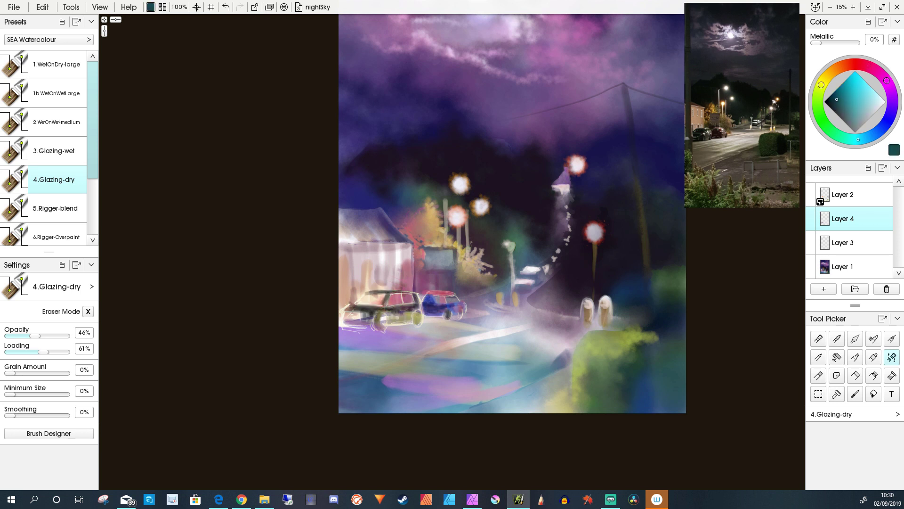
# Step: Build up the near car's dark body, plum windows and wheels, and add dark shading to the rear car
pyautogui.keyDown('alt'); pyautogui.click(388, 298); pyautogui.keyUp('alt')
pyautogui.moveTo(387, 297)
pyautogui.mouseDown()
pyautogui.moveTo(365, 305)
pyautogui.moveTo(405, 299)
pyautogui.moveTo(358, 320)
pyautogui.moveTo(370, 321)
pyautogui.mouseUp()
pyautogui.moveTo(369, 321)
pyautogui.mouseDown()
pyautogui.moveTo(354, 320)
pyautogui.moveTo(414, 302)
pyautogui.moveTo(487, 318)
pyautogui.mouseUp()
pyautogui.moveTo(428, 322)
pyautogui.mouseDown()
pyautogui.moveTo(372, 327)
pyautogui.moveTo(426, 330)
pyautogui.mouseUp()
pyautogui.keyDown('alt'); pyautogui.click(415, 330); pyautogui.keyUp('alt')
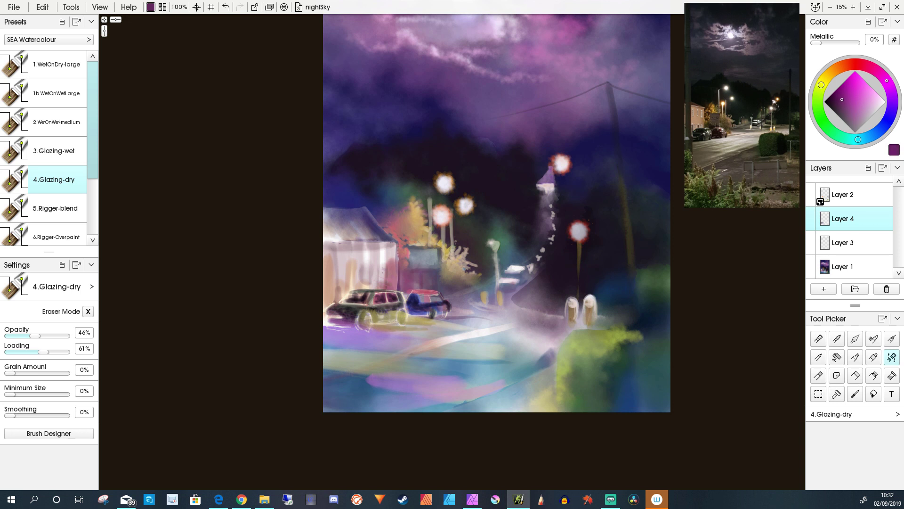
# Step: Deepen the near car and the shadows under both cars with dark purple, raise Layer 4 above Layer 2, and hide Layer 3
pyautogui.moveTo(325, 328)
pyautogui.mouseDown()
pyautogui.moveTo(454, 318)
pyautogui.moveTo(374, 325)
pyautogui.moveTo(361, 293)
pyautogui.moveTo(398, 305)
pyautogui.mouseUp()
pyautogui.hotkey('ctrl', 'Up')
pyautogui.moveTo(330, 311)
pyautogui.mouseDown()
pyautogui.moveTo(364, 318)
pyautogui.moveTo(398, 304)
pyautogui.moveTo(399, 318)
pyautogui.moveTo(359, 311)
pyautogui.mouseUp()
pyautogui.hotkey('ctrl', 'z')
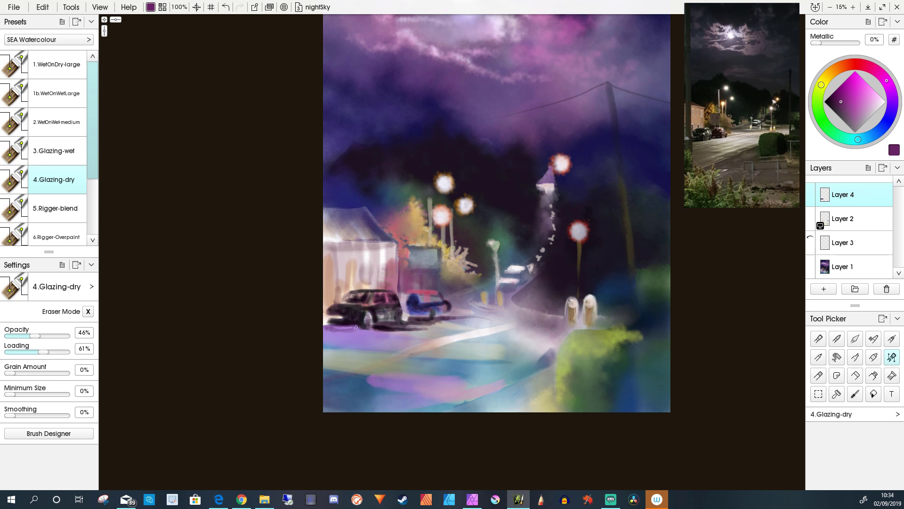
# Step: Rework the rear car in dark red and near-black, and return Layer 4 below Layer 2
pyautogui.keyDown('alt'); pyautogui.click(405, 309); pyautogui.keyUp('alt')
pyautogui.moveTo(414, 293)
pyautogui.mouseDown()
pyautogui.moveTo(407, 313)
pyautogui.moveTo(441, 334)
pyautogui.mouseUp()
pyautogui.scroll(1, 463, 335)
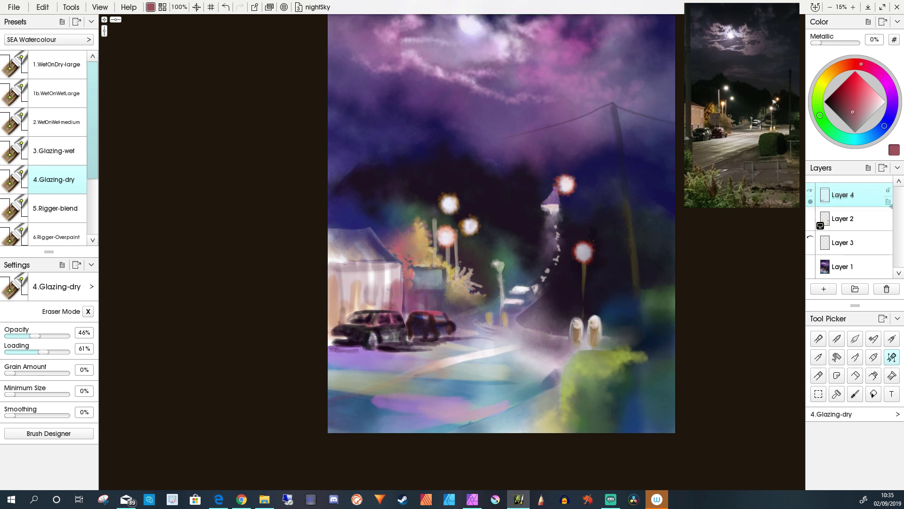
pyautogui.hotkey('ctrl', 'z')
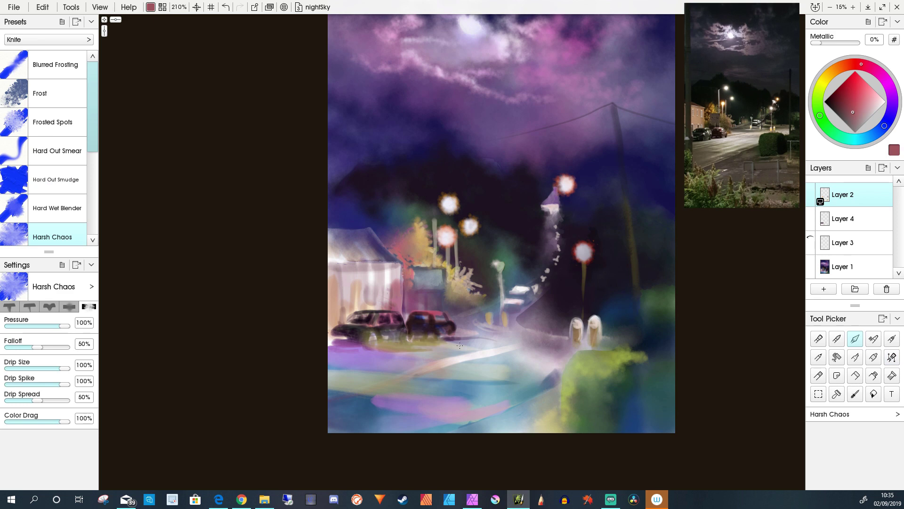
# Step: Dab pale pink highlights onto the rear car's roof, windows and lights on Layer 2 with 4.Glazing-dry
pyautogui.keyDown('alt'); pyautogui.click(450, 338); pyautogui.keyUp('alt')
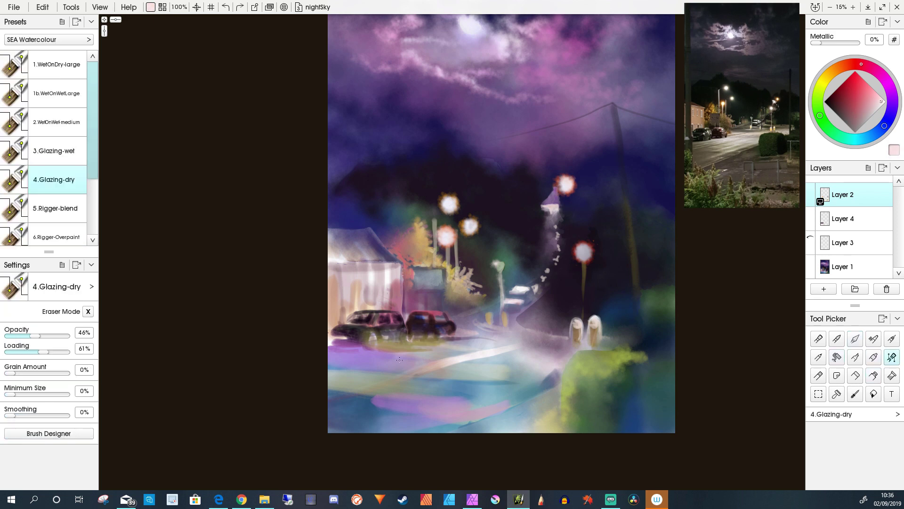
pyautogui.scroll(5, 438, 321)
pyautogui.moveTo(452, 262)
pyautogui.mouseDown()
pyautogui.moveTo(424, 260)
pyautogui.moveTo(467, 259)
pyautogui.moveTo(464, 285)
pyautogui.moveTo(478, 278)
pyautogui.moveTo(490, 292)
pyautogui.mouseUp()
pyautogui.moveTo(450, 286); pyautogui.dragTo(451, 307)
pyautogui.moveTo(510, 294); pyautogui.dragTo(513, 301)
pyautogui.moveTo(462, 315); pyautogui.dragTo(464, 330)
pyautogui.moveTo(507, 307); pyautogui.dragTo(513, 319)
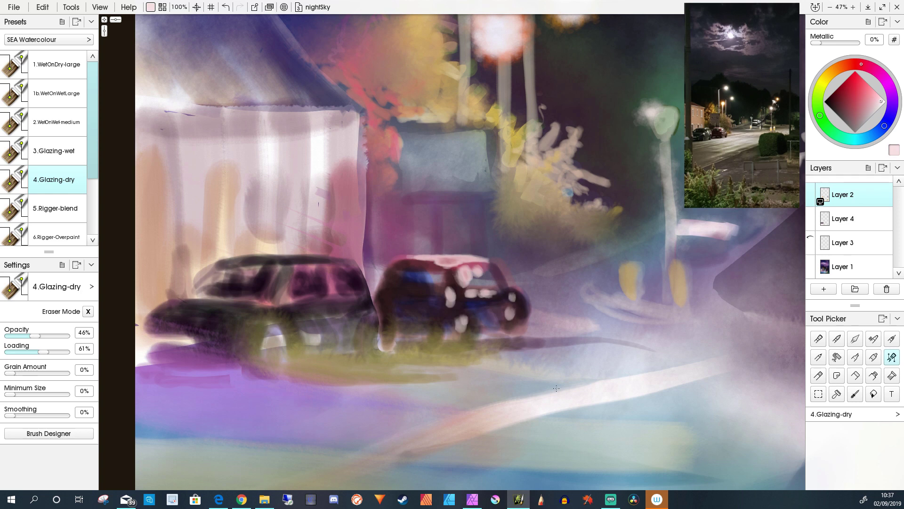
# Step: Add pale pink and white highlights to the near car's windows, roof and wheel arch, and light strokes on the ground beneath both cars
pyautogui.moveTo(362, 277)
pyautogui.mouseDown()
pyautogui.moveTo(364, 294)
pyautogui.moveTo(338, 298)
pyautogui.mouseUp()
pyautogui.moveTo(264, 307)
pyautogui.mouseDown()
pyautogui.moveTo(241, 327)
pyautogui.moveTo(290, 337)
pyautogui.mouseUp()
pyautogui.keyDown('alt'); pyautogui.click(257, 313); pyautogui.keyUp('alt')
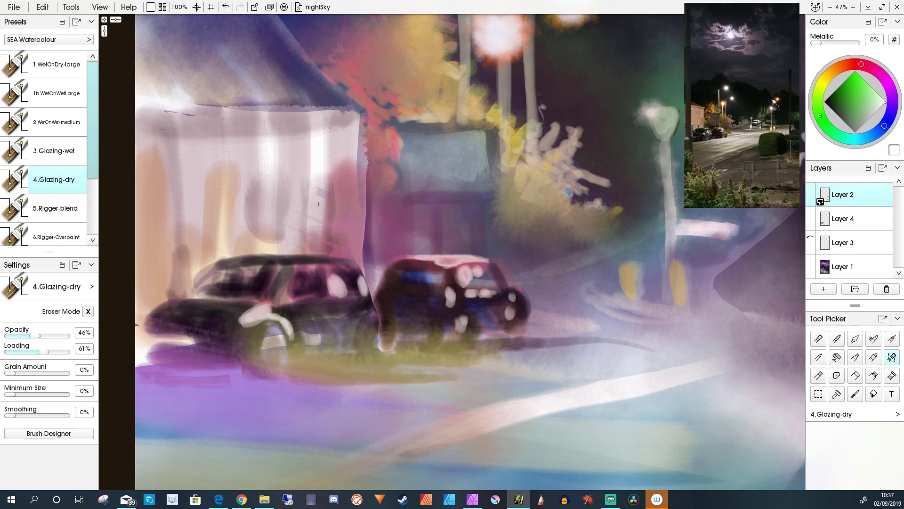
pyautogui.moveTo(283, 266)
pyautogui.mouseDown()
pyautogui.moveTo(351, 262)
pyautogui.moveTo(297, 275)
pyautogui.mouseUp()
pyautogui.moveTo(219, 276); pyautogui.dragTo(202, 294)
pyautogui.moveTo(245, 319); pyautogui.dragTo(160, 348)
pyautogui.moveTo(325, 354); pyautogui.dragTo(349, 356)
pyautogui.moveTo(398, 334); pyautogui.dragTo(426, 335)
pyautogui.moveTo(476, 335); pyautogui.dragTo(597, 331)
# Step: Add a new layer and glaze the near car green, the rear car red and the road cyan with 3.Glazing-wet
pyautogui.scroll(-5, 561, 331)
pyautogui.hotkey('ctrl', 'shift', 'n')
pyautogui.click(53, 151)
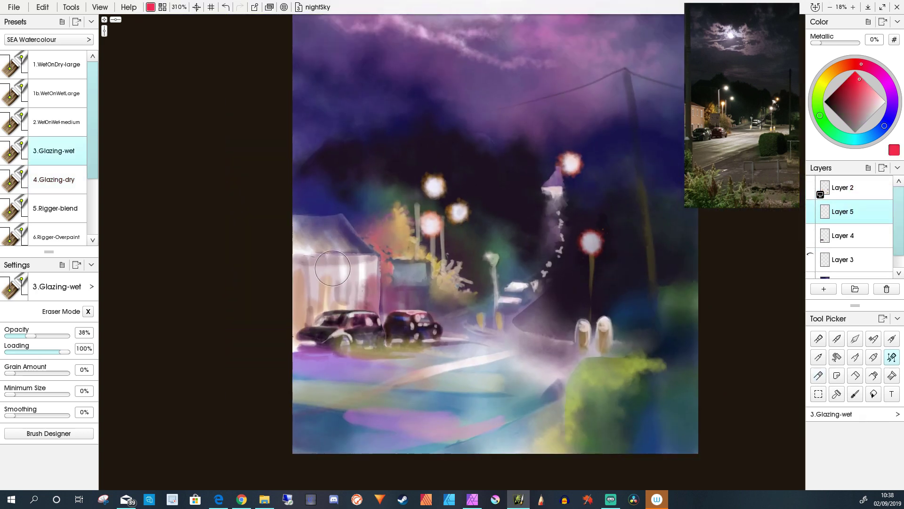
pyautogui.scroll(-2, 494, 235)
pyautogui.moveTo(461, 329)
pyautogui.mouseDown()
pyautogui.moveTo(495, 332)
pyautogui.moveTo(401, 351)
pyautogui.moveTo(599, 347)
pyautogui.mouseUp()
pyautogui.keyDown('alt'); pyautogui.click(399, 356); pyautogui.keyUp('alt')
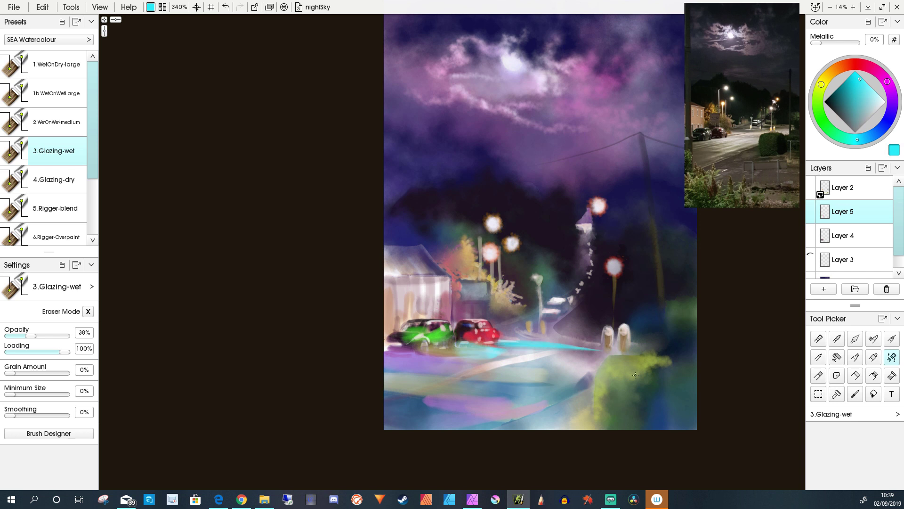
pyautogui.hotkey('ctrl', 'z')
pyautogui.moveTo(416, 358); pyautogui.dragTo(477, 363)
pyautogui.keyDown('alt'); pyautogui.click(424, 302); pyautogui.keyUp('alt')
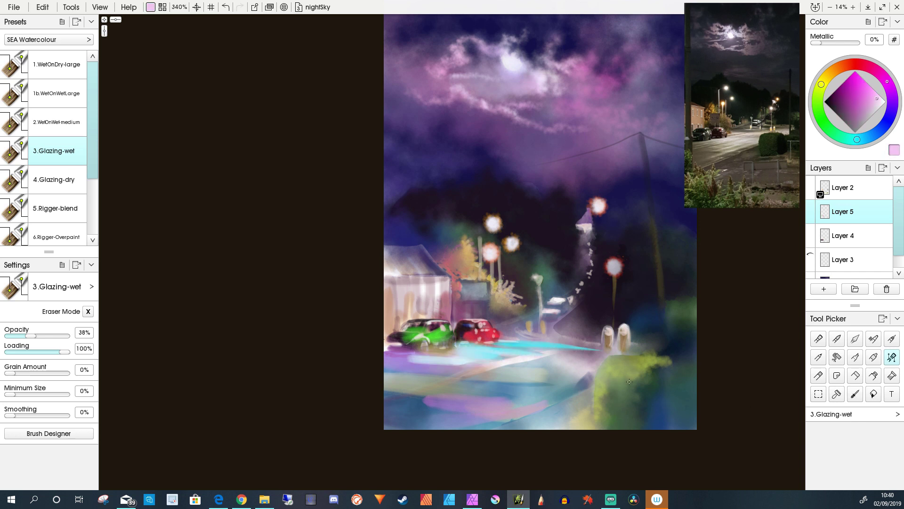
pyautogui.keyDown('alt'); pyautogui.click(414, 302); pyautogui.keyUp('alt')
pyautogui.moveTo(443, 282)
pyautogui.mouseDown()
pyautogui.moveTo(394, 318)
pyautogui.moveTo(415, 360)
pyautogui.moveTo(442, 336)
pyautogui.moveTo(480, 396)
pyautogui.moveTo(463, 358)
pyautogui.moveTo(397, 335)
pyautogui.moveTo(397, 311)
pyautogui.moveTo(423, 322)
pyautogui.mouseUp()
pyautogui.keyDown('alt'); pyautogui.click(400, 325); pyautogui.keyUp('alt')
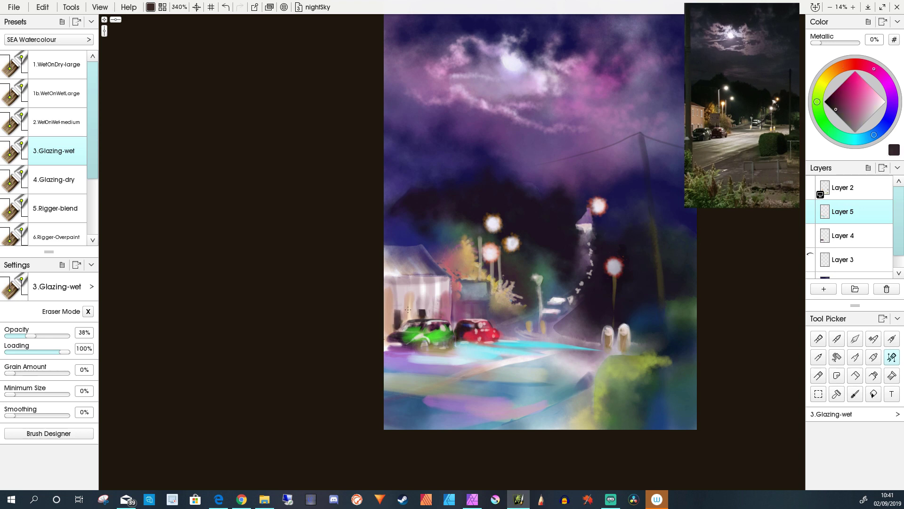
pyautogui.hotkey('ctrl', 'z')
pyautogui.hotkey('ctrl', 'z')
pyautogui.hotkey('ctrl', 'z')
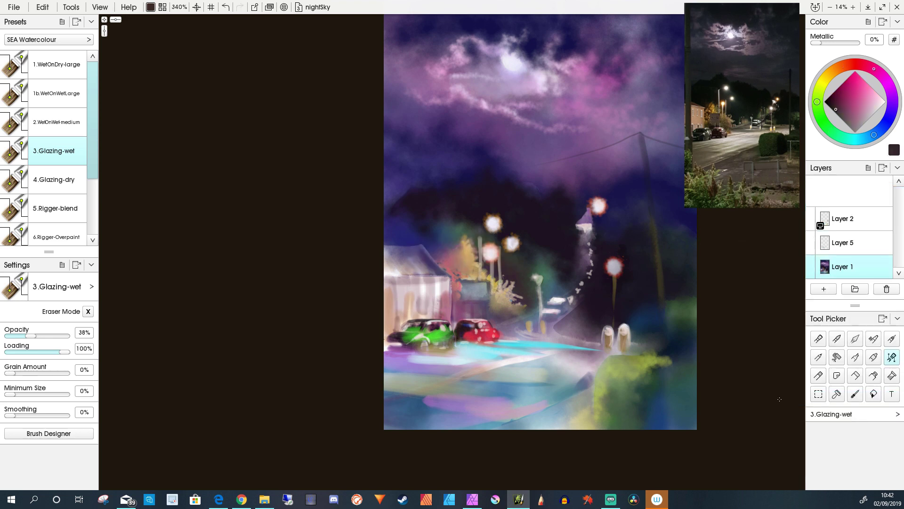
# Step: Merge the car layers down and, on a new Layer 3, glaze magenta over the shed and the house wall with 3.Glazing-wet
pyautogui.hotkey('ctrl', 'z')
pyautogui.keyDown('alt'); pyautogui.click(479, 322); pyautogui.keyUp('alt')
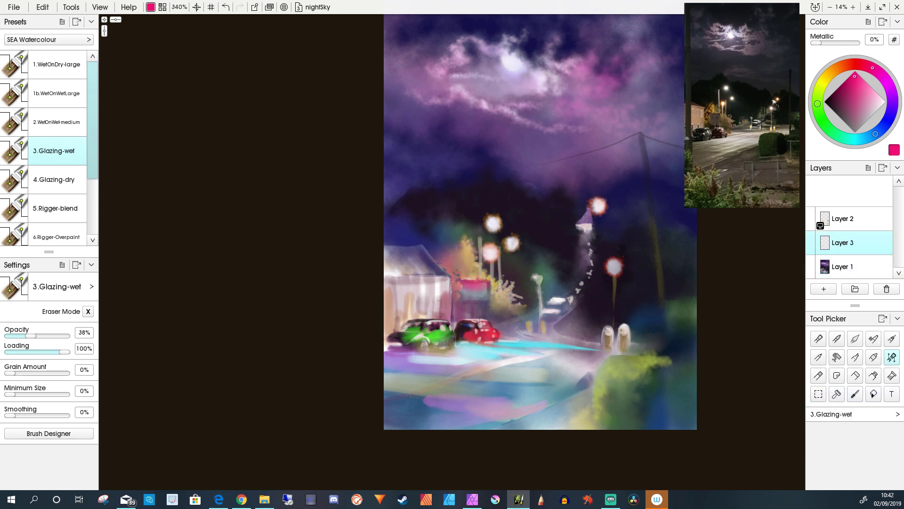
pyautogui.moveTo(400, 271)
pyautogui.mouseDown()
pyautogui.moveTo(444, 268)
pyautogui.moveTo(386, 270)
pyautogui.moveTo(405, 277)
pyautogui.mouseUp()
pyautogui.press('k')
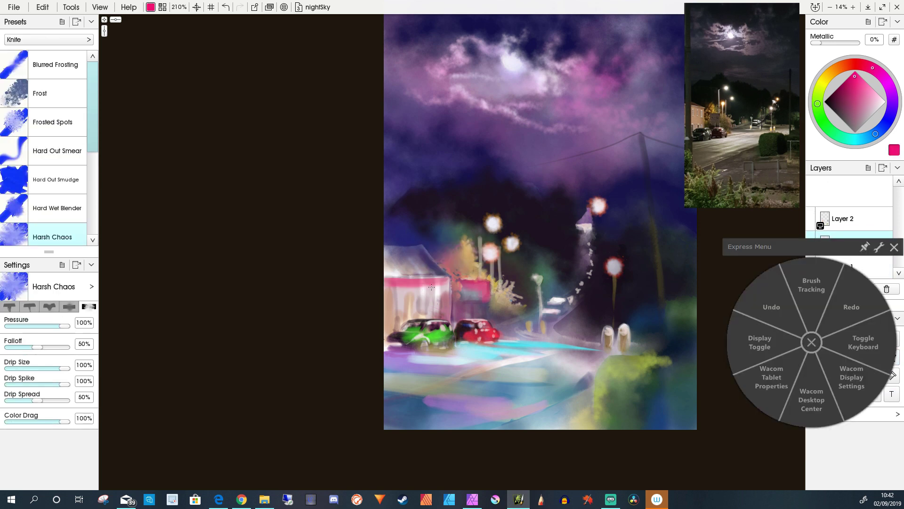
pyautogui.press('w')
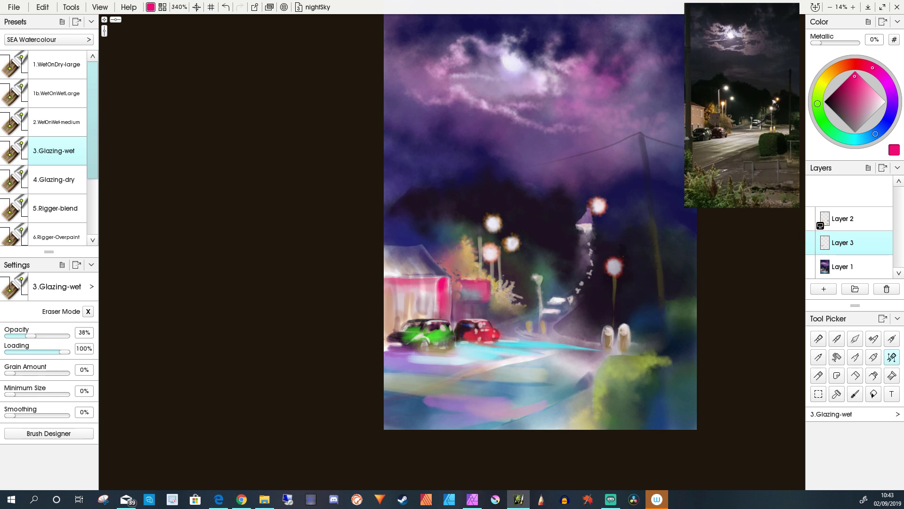
pyautogui.moveTo(431, 281)
pyautogui.mouseDown()
pyautogui.moveTo(411, 284)
pyautogui.moveTo(422, 334)
pyautogui.moveTo(429, 285)
pyautogui.moveTo(423, 297)
pyautogui.moveTo(465, 344)
pyautogui.moveTo(412, 287)
pyautogui.moveTo(386, 292)
pyautogui.moveTo(390, 270)
pyautogui.moveTo(425, 303)
pyautogui.mouseUp()
pyautogui.hotkey('ctrl', 'z')
# Step: Reduce the brush size and glaze red, orange and blue patches between the windows on the house wall
pyautogui.keyDown('alt'); pyautogui.click(411, 287); pyautogui.keyUp('alt')
pyautogui.keyDown('alt'); pyautogui.click(412, 307); pyautogui.keyUp('alt')
pyautogui.press('[')
pyautogui.press('[')
pyautogui.press('[')
pyautogui.keyDown('alt'); pyautogui.click(431, 290); pyautogui.keyUp('alt')
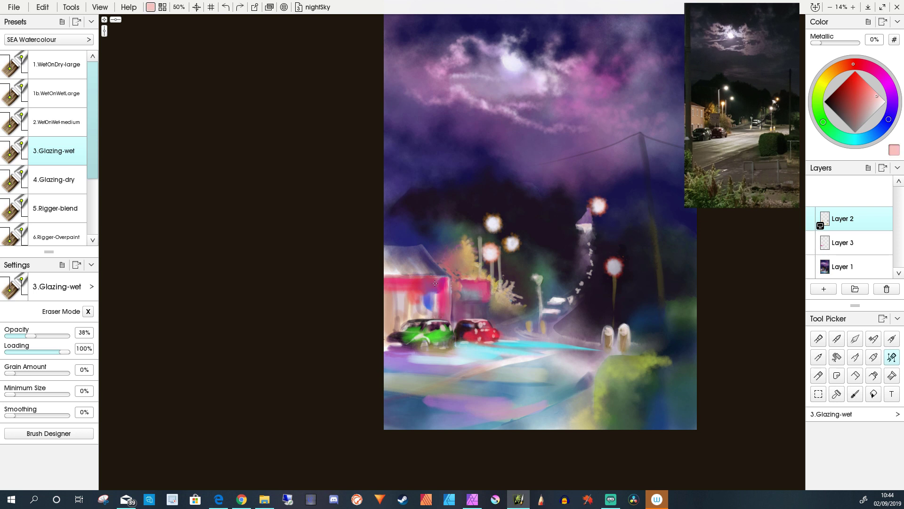
# Step: Paint pale upper windows and dark plum doorways on the house on Layer 3 with 4.Glazing-dry
pyautogui.press('Down')
pyautogui.keyDown('alt'); pyautogui.click(442, 296); pyautogui.keyUp('alt')
pyautogui.moveTo(437, 280)
pyautogui.mouseDown()
pyautogui.moveTo(437, 305)
pyautogui.moveTo(409, 305)
pyautogui.moveTo(408, 295)
pyautogui.mouseUp()
pyautogui.hotkey('ctrl', 'z')
pyautogui.press('Down')
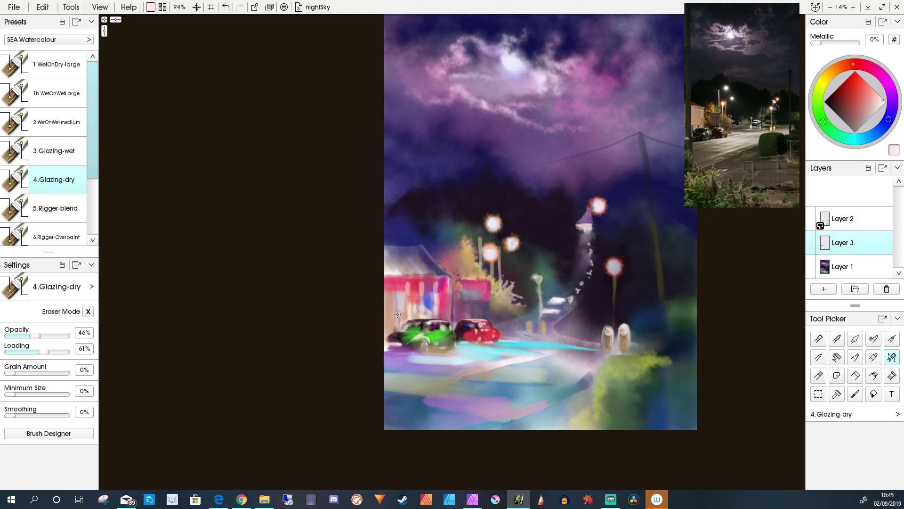
pyautogui.keyDown('alt'); pyautogui.click(395, 320); pyautogui.keyUp('alt')
pyautogui.moveTo(424, 307); pyautogui.dragTo(425, 322)
pyautogui.moveTo(397, 312); pyautogui.dragTo(397, 329)
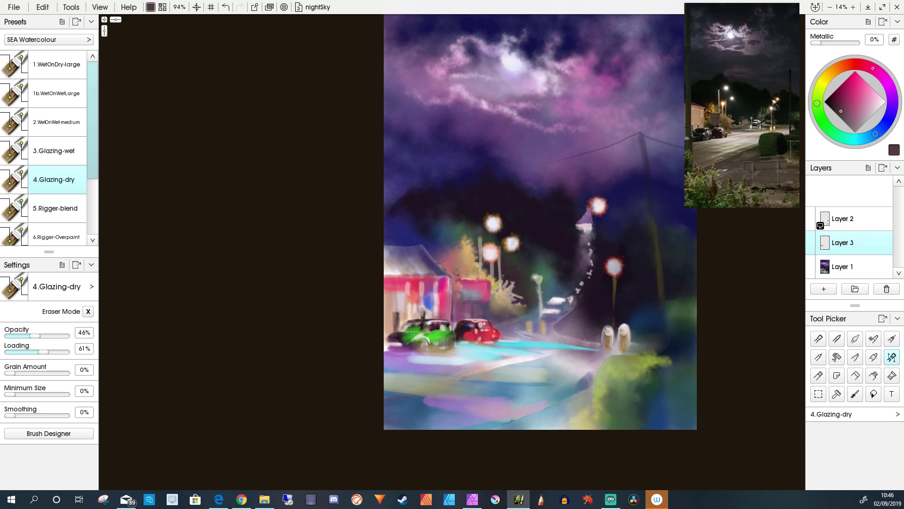
# Step: Outline the house's roof edge and upper windows in white on Layer 2 with 6.Rigger-Overpaint
pyautogui.press('Up')
pyautogui.press('6')
pyautogui.keyDown('alt'); pyautogui.click(419, 252); pyautogui.keyUp('alt')
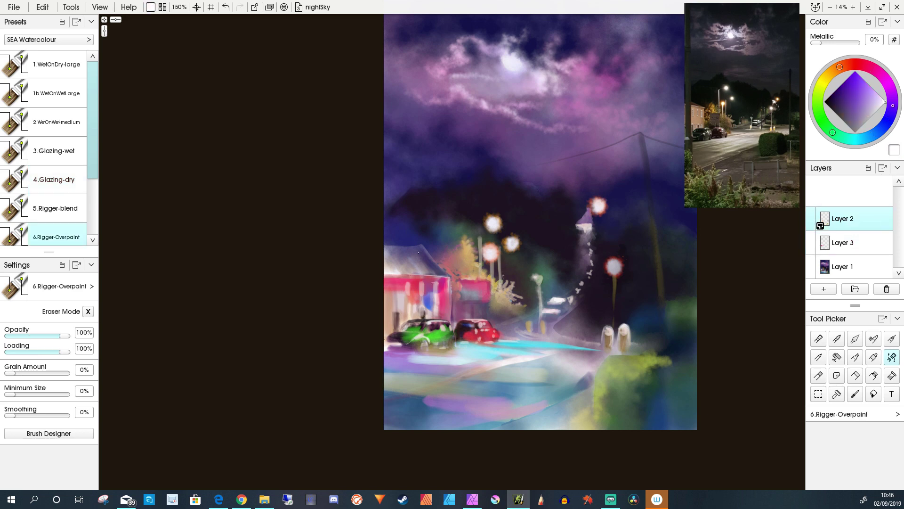
pyautogui.scroll(5, 454, 237)
pyautogui.moveTo(344, 373); pyautogui.dragTo(344, 420)
pyautogui.moveTo(392, 380); pyautogui.dragTo(391, 426)
pyautogui.moveTo(299, 378)
pyautogui.mouseDown()
pyautogui.moveTo(299, 405)
pyautogui.moveTo(303, 377)
pyautogui.mouseUp()
pyautogui.moveTo(332, 375); pyautogui.dragTo(345, 375)
pyautogui.moveTo(378, 378)
pyautogui.mouseDown()
pyautogui.moveTo(402, 377)
pyautogui.moveTo(398, 431)
pyautogui.mouseUp()
# Step: Add white outlines to the house's doorways and lower windows, and a highlight along the near car's roof
pyautogui.scroll(-5, 320, 405)
pyautogui.moveTo(375, 256)
pyautogui.mouseDown()
pyautogui.moveTo(400, 256)
pyautogui.moveTo(388, 283)
pyautogui.mouseUp()
pyautogui.moveTo(270, 258); pyautogui.dragTo(299, 309)
pyautogui.moveTo(335, 257); pyautogui.dragTo(334, 281)
pyautogui.moveTo(420, 260)
pyautogui.mouseDown()
pyautogui.moveTo(448, 260)
pyautogui.moveTo(427, 281)
pyautogui.mouseUp()
pyautogui.moveTo(401, 302); pyautogui.dragTo(480, 292)
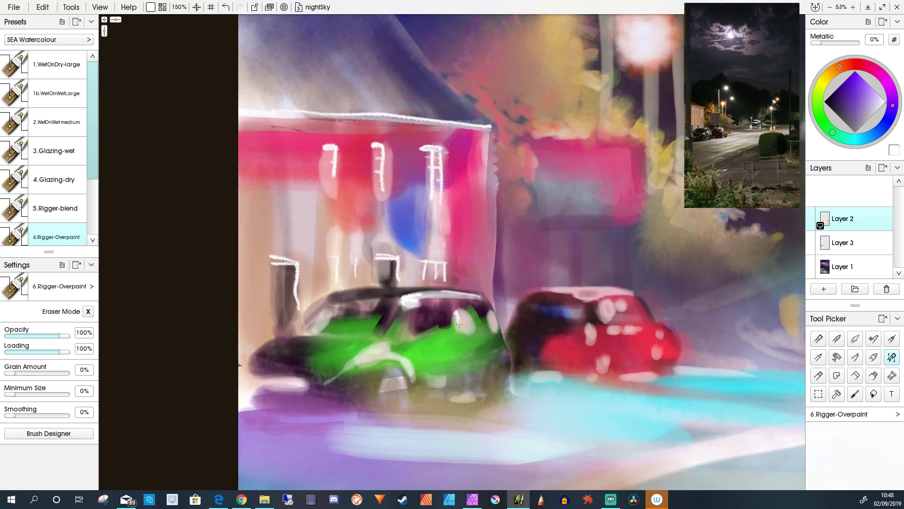
# Step: Add Layer 4 with a changed blend mode and glaze dark blue over the road foreground and house with a 500% 3.Glazing-wet brush
pyautogui.scroll(-8, 459, 324)
pyautogui.hotkey('ctrl', 'shift', 'n')
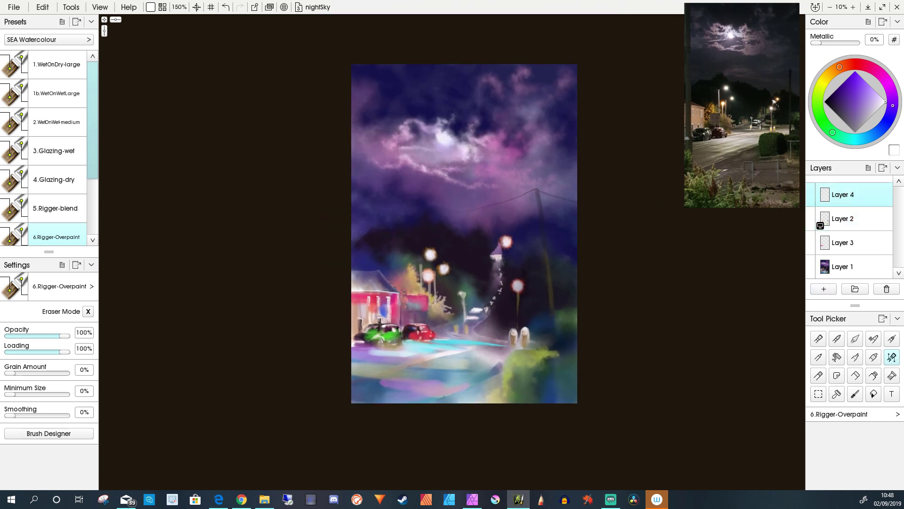
pyautogui.rightClick(843, 195)
pyautogui.click(754, 248)
pyautogui.click(54, 150)
pyautogui.keyDown('alt'); pyautogui.click(348, 344); pyautogui.keyUp('alt')
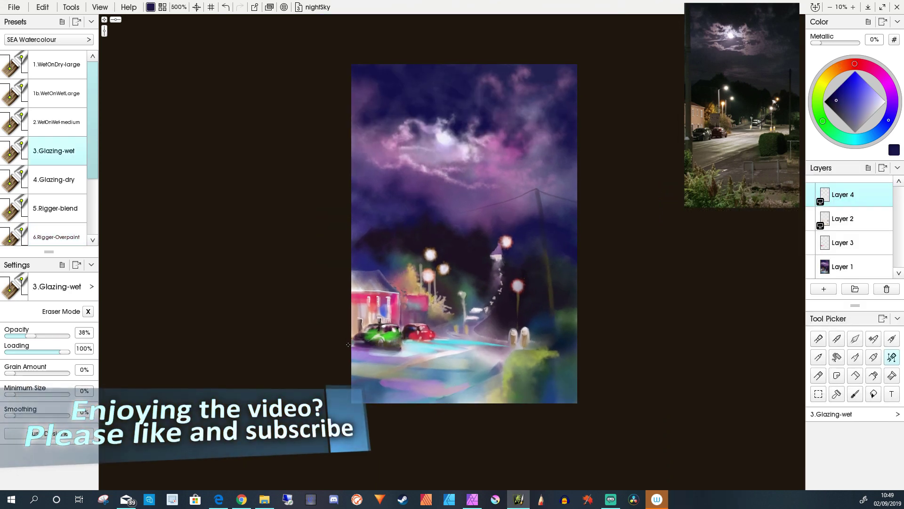
pyautogui.moveTo(348, 344)
pyautogui.mouseDown()
pyautogui.moveTo(401, 391)
pyautogui.moveTo(518, 396)
pyautogui.moveTo(542, 372)
pyautogui.moveTo(527, 335)
pyautogui.mouseUp()
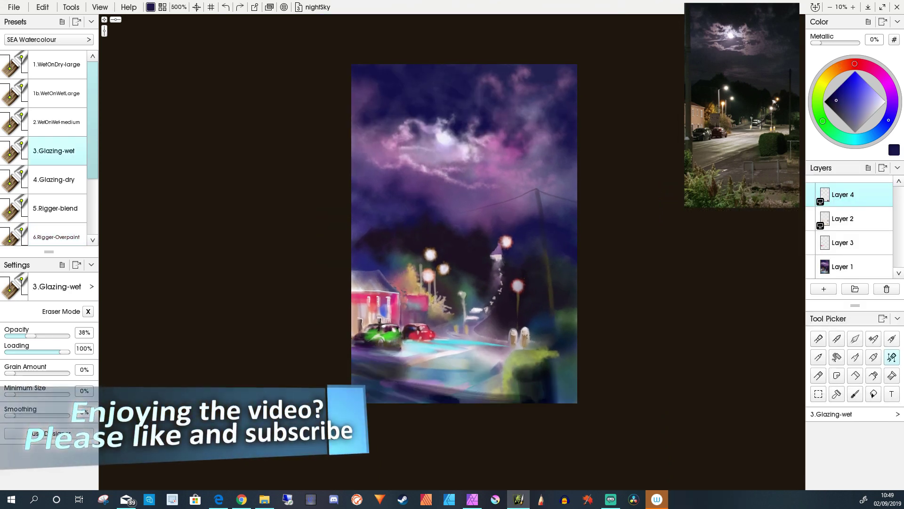
pyautogui.moveTo(358, 262)
pyautogui.mouseDown()
pyautogui.moveTo(401, 311)
pyautogui.moveTo(398, 375)
pyautogui.mouseUp()
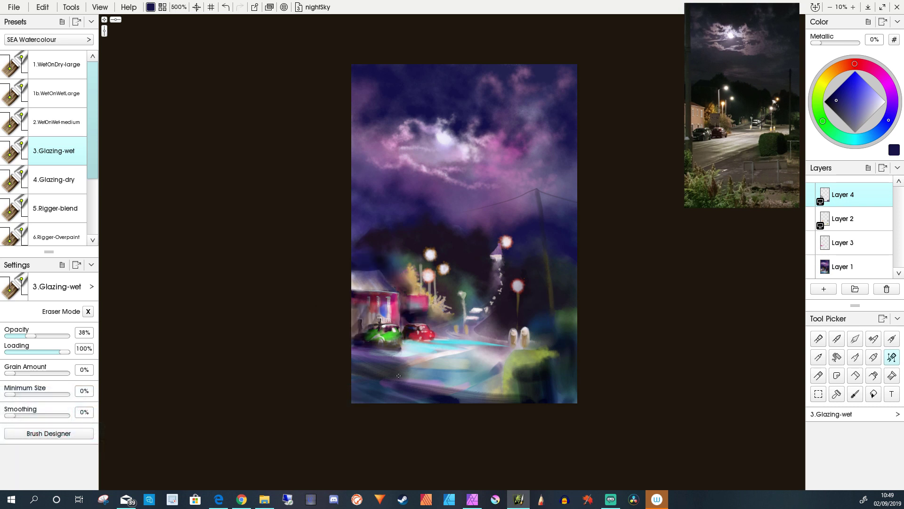
# Step: Darken the foliage beneath the telegraph pole with dark blue, undo the extra stroke above it, and soften the road with the Harsh Chaos knife
pyautogui.moveTo(537, 269); pyautogui.dragTo(568, 343)
pyautogui.moveTo(566, 229); pyautogui.dragTo(549, 259)
pyautogui.hotkey('ctrl', 'z')
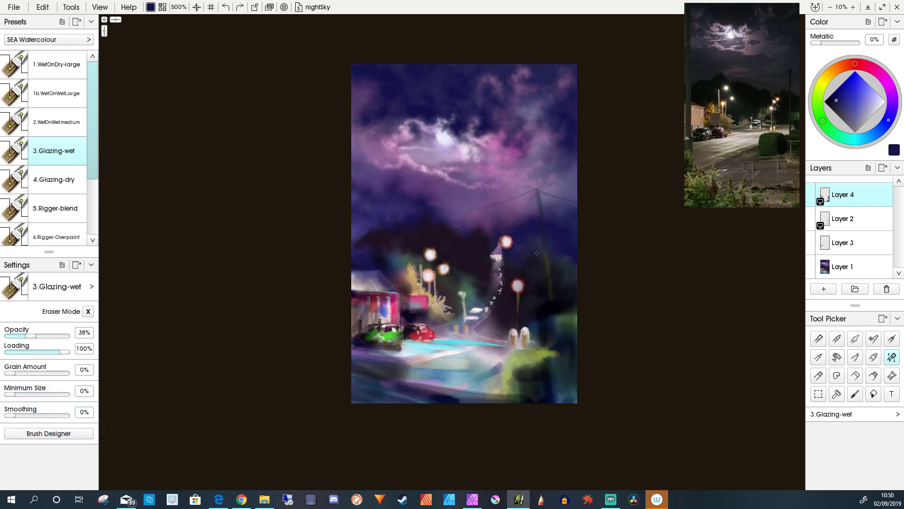
pyautogui.press('k')
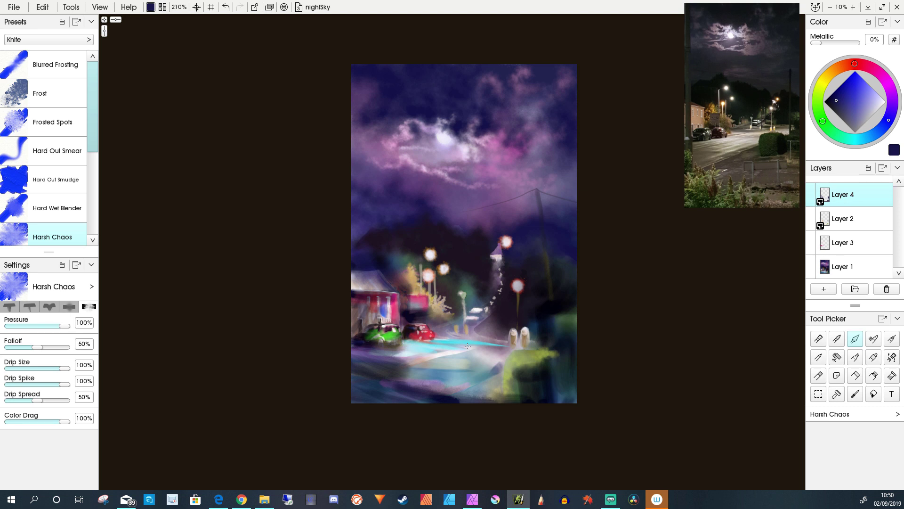
# Step: Add Layer 5 above Layer 2 in Color Dodge mode and glaze an orange glow over the dark trees with 2.WetOnWet-medium
pyautogui.hotkey('ctrl', 'Down')
pyautogui.keyDown('alt'); pyautogui.click(494, 297); pyautogui.keyUp('alt')
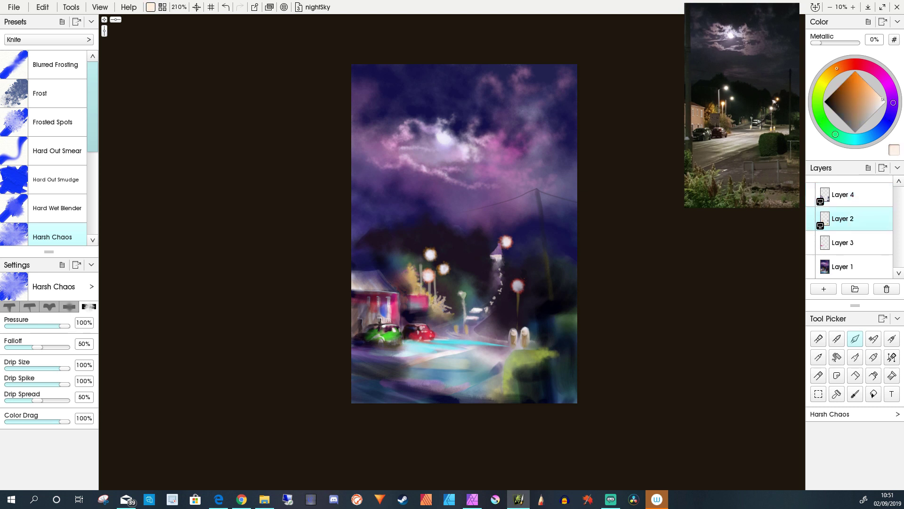
pyautogui.press('w')
pyautogui.click(888, 224)
pyautogui.click(800, 203)
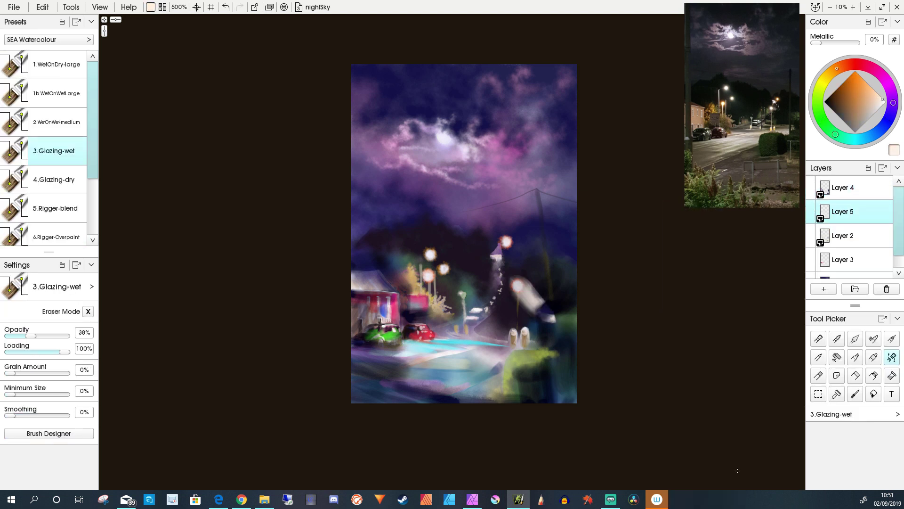
pyautogui.keyDown('alt'); pyautogui.click(533, 300); pyautogui.keyUp('alt')
pyautogui.click(872, 211)
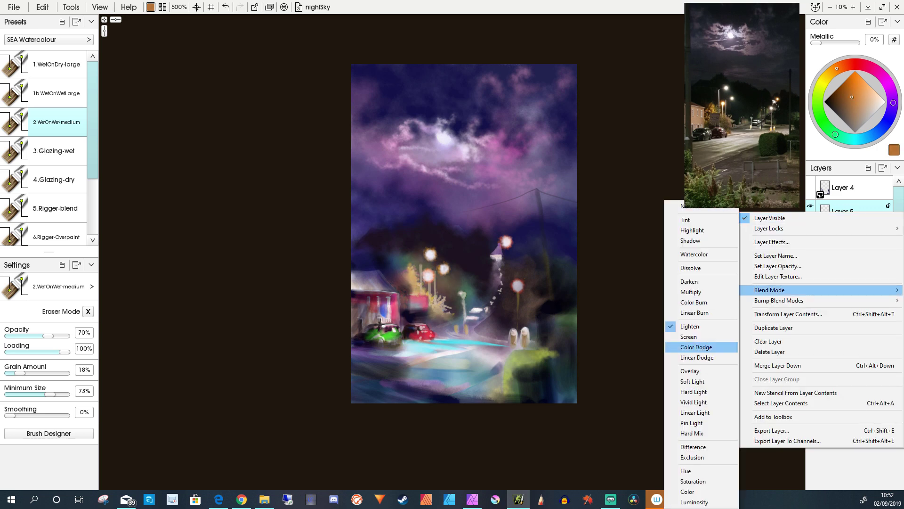
pyautogui.keyDown('alt'); pyautogui.click(465, 305); pyautogui.keyUp('alt')
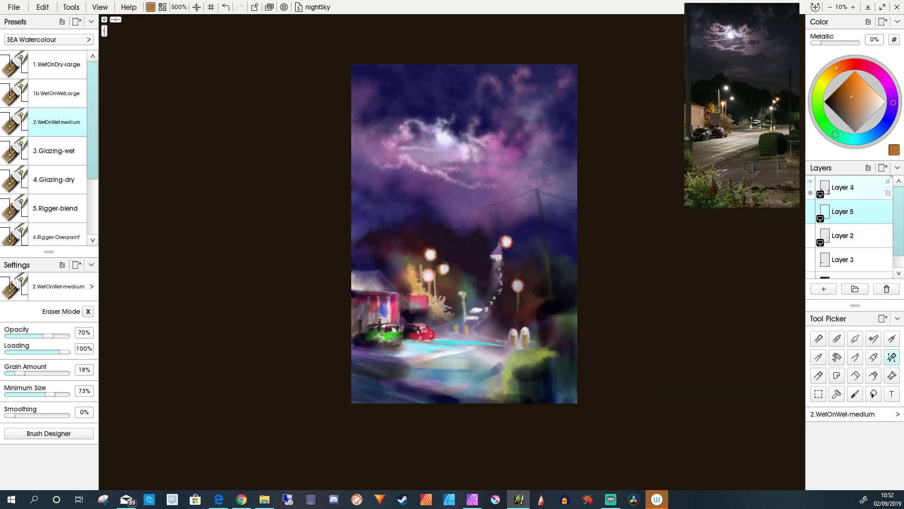
# Step: Raise Layer 5 above Layer 4 and add a warm red-orange glow over the hedge and a purple glow around the highest lamp
pyautogui.moveTo(848, 212); pyautogui.dragTo(848, 187)
pyautogui.keyDown('alt'); pyautogui.click(544, 316); pyautogui.keyUp('alt')
pyautogui.moveTo(485, 361); pyautogui.dragTo(511, 350)
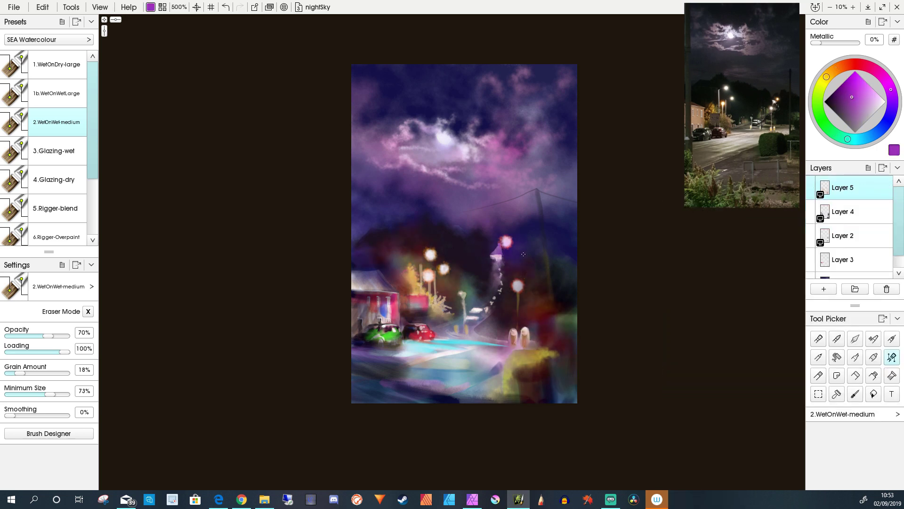
pyautogui.keyDown('alt'); pyautogui.click(501, 248); pyautogui.keyUp('alt')
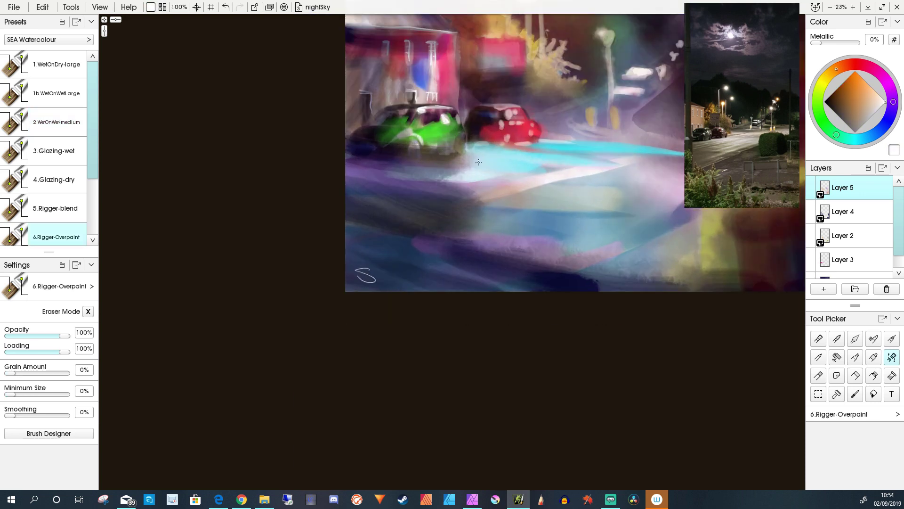
# Step: Sign the painting in its lower-left corner on Layer 2 in light lilac with 6.Rigger-Overpaint
pyautogui.keyDown('alt'); pyautogui.click(363, 272); pyautogui.keyUp('alt')
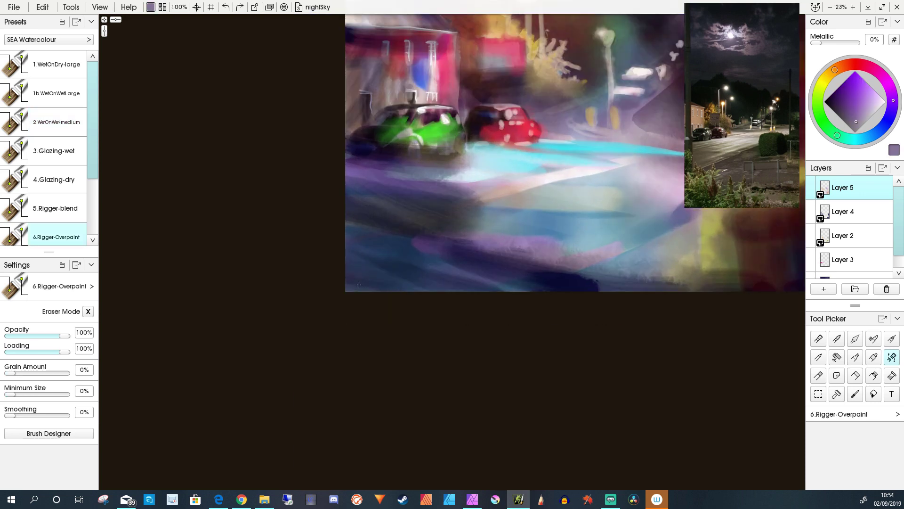
pyautogui.click(843, 236)
pyautogui.moveTo(367, 278); pyautogui.dragTo(443, 269)
pyautogui.hotkey('ctrl', '0')
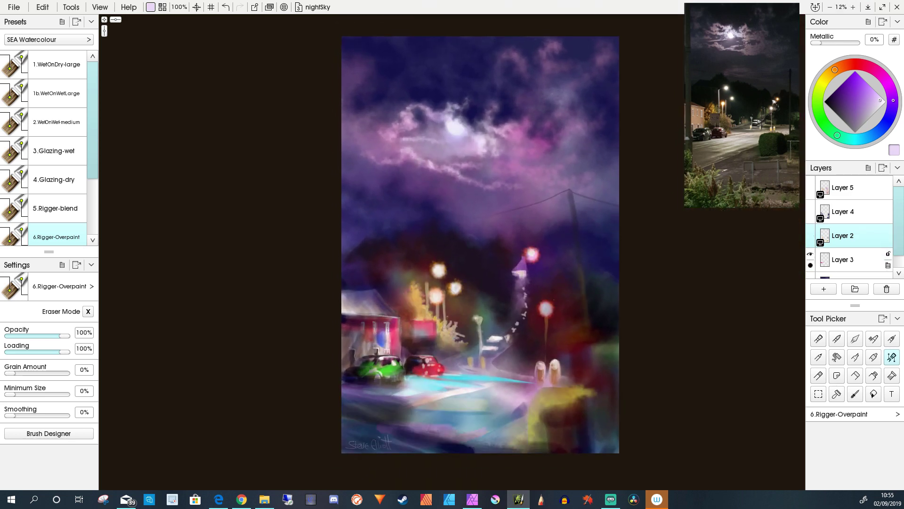
# Step: Glaze crimson sampled from the rear car over the green near car on Layer 3 with 4.Glazing-dry
pyautogui.scroll(-1, 850, 226)
pyautogui.keyDown('alt'); pyautogui.click(418, 372); pyautogui.keyUp('alt')
pyautogui.click(843, 243)
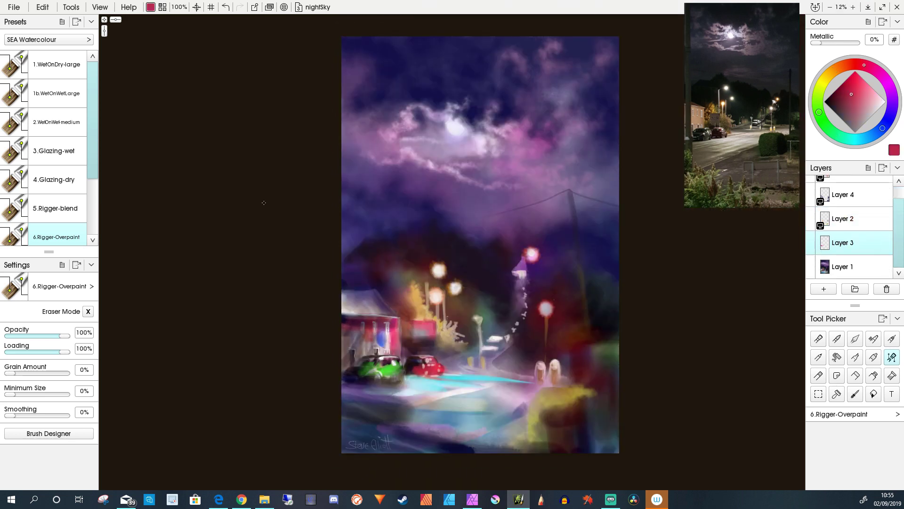
pyautogui.click(57, 180)
pyautogui.moveTo(374, 375); pyautogui.dragTo(398, 359)
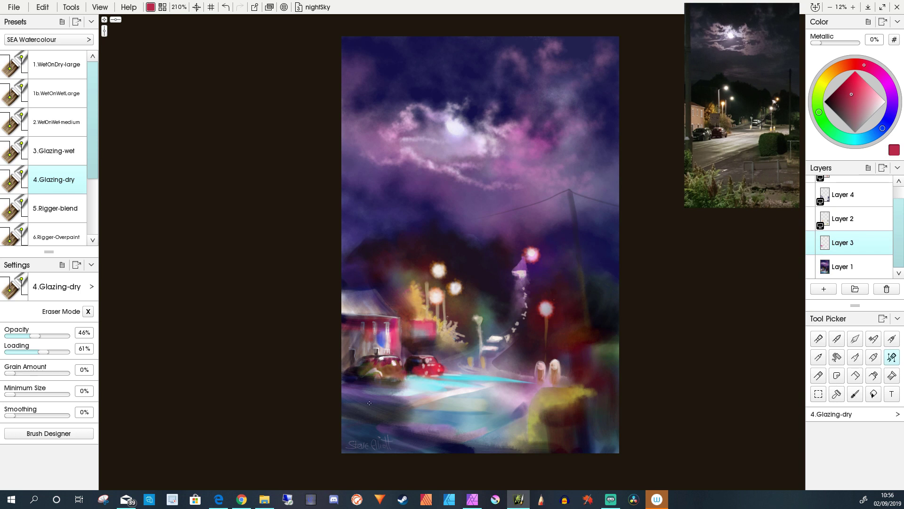
# Step: Darken the bodies of both cars with near-black blue and save the painting
pyautogui.keyDown('alt'); pyautogui.click(349, 368); pyautogui.keyUp('alt')
pyautogui.keyDown('alt'); pyautogui.click(377, 372); pyautogui.keyUp('alt')
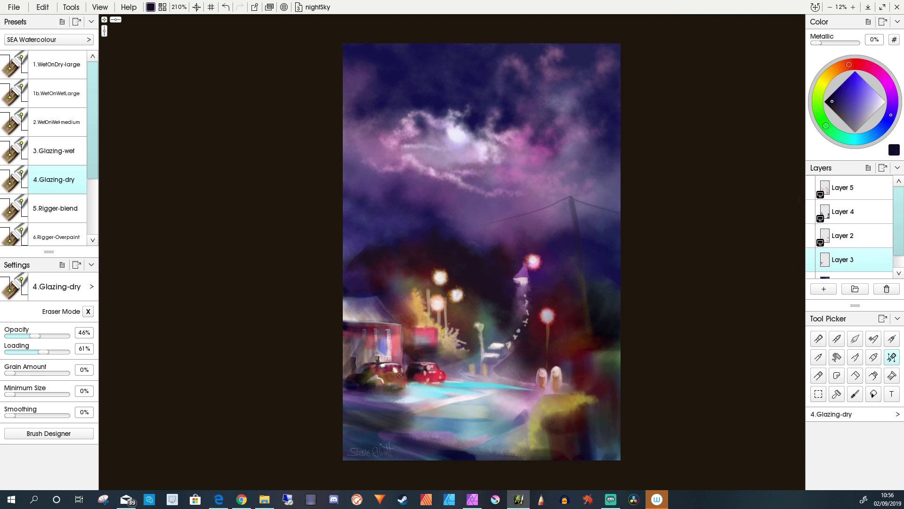
pyautogui.moveTo(377, 377)
pyautogui.mouseDown()
pyautogui.moveTo(400, 379)
pyautogui.moveTo(383, 367)
pyautogui.moveTo(438, 377)
pyautogui.mouseUp()
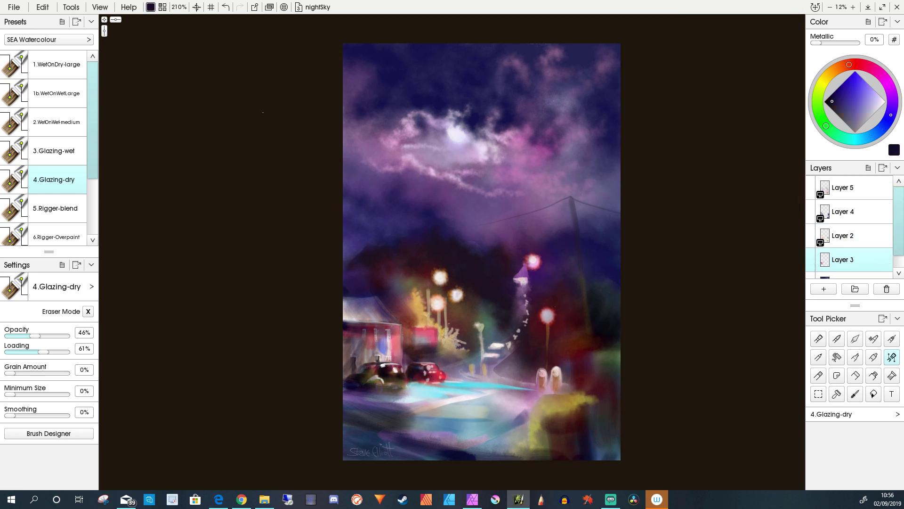
pyautogui.hotkey('ctrl', 's')
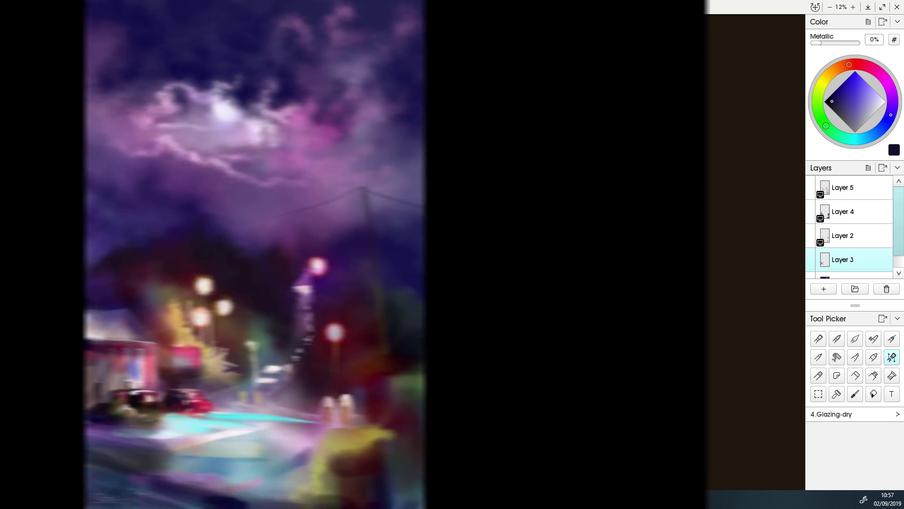